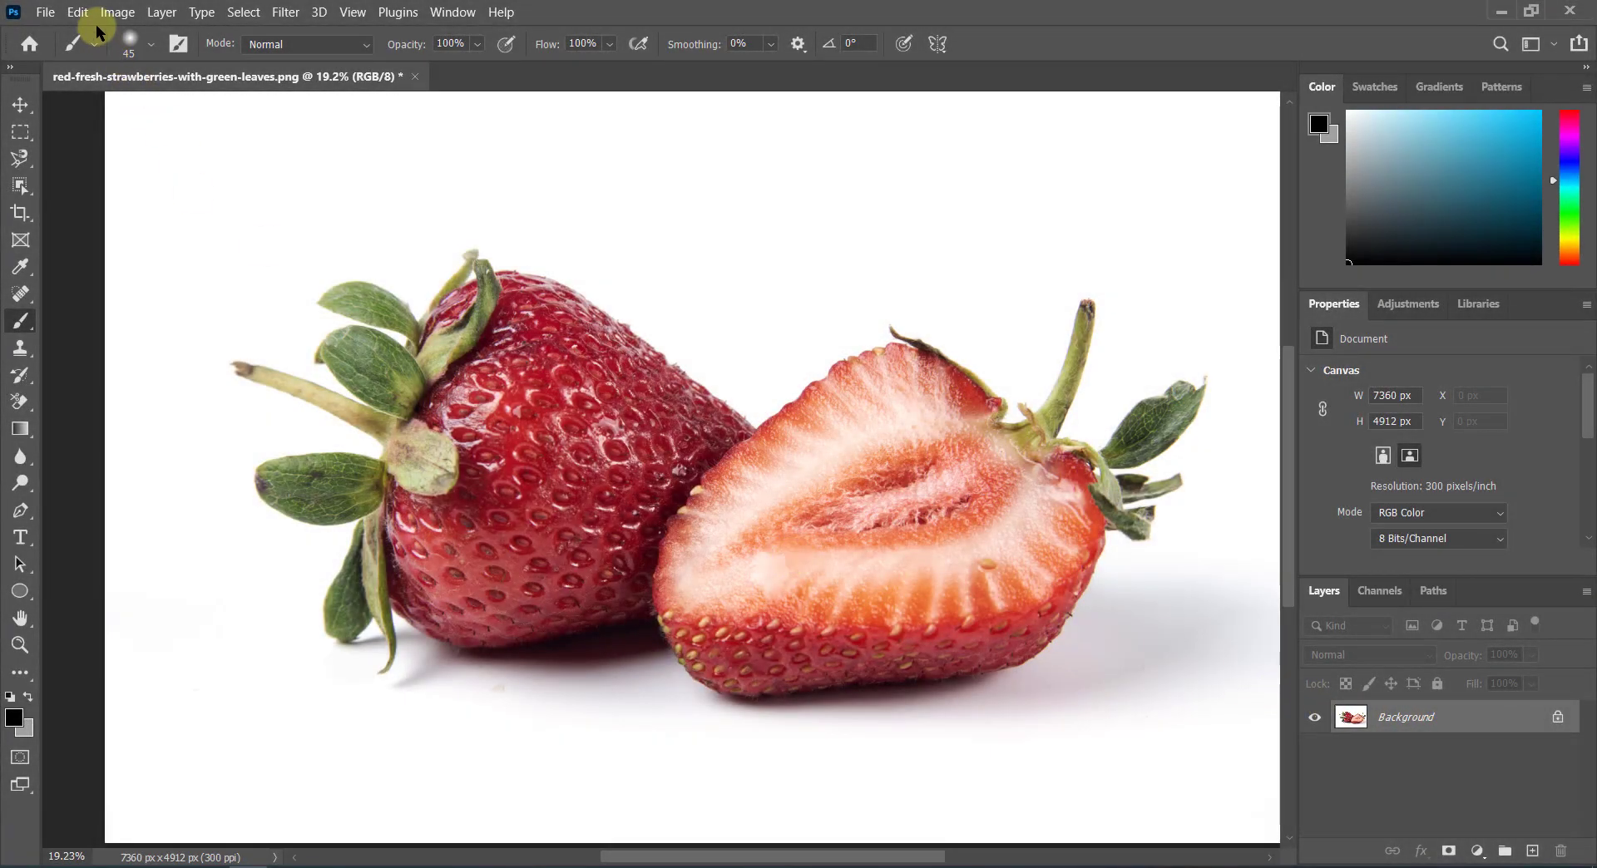
# Step: Duplicate the strawberry Background layer as a Background copy layer
pyautogui.click(166, 19)
pyautogui.click(178, 92)
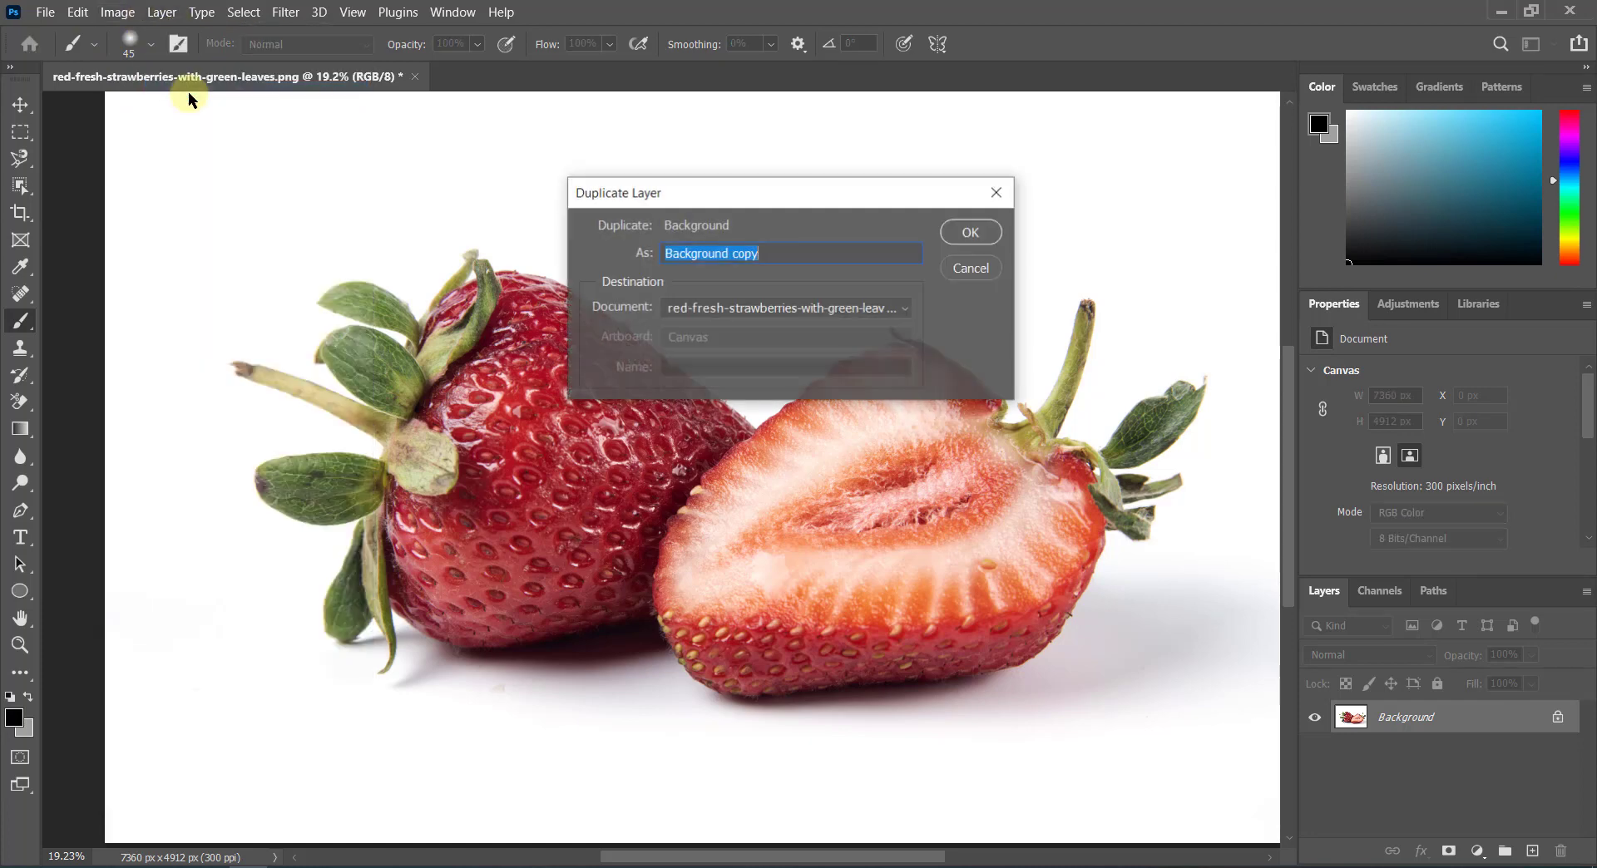
pyautogui.click(971, 232)
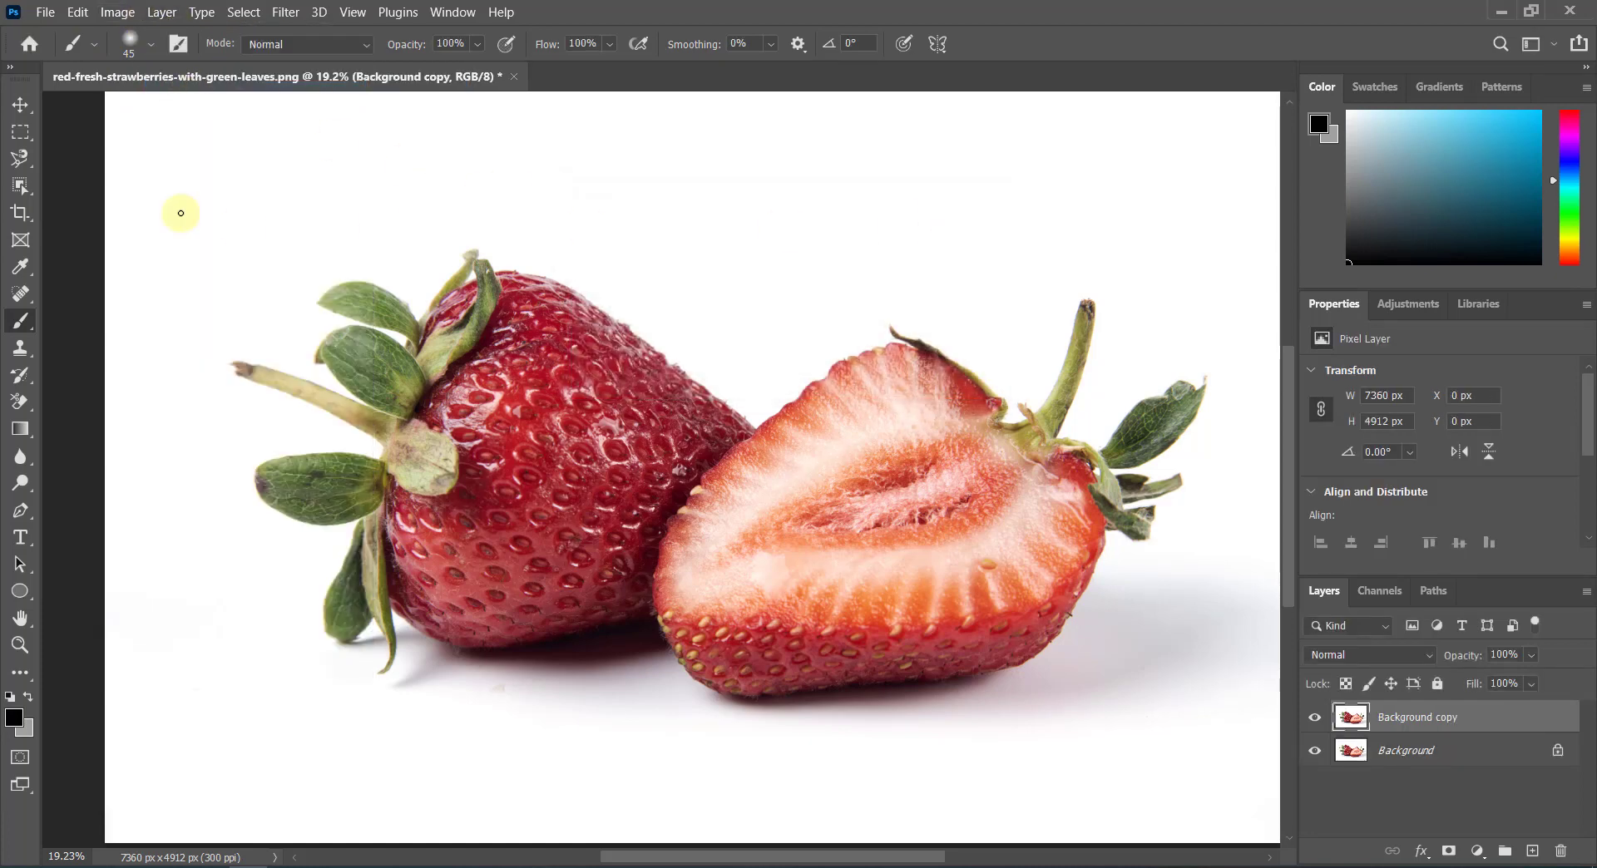
# Step: Place the baby photo pexels-pixabay-159754 as an embedded layer and commit it
pyautogui.click(45, 12)
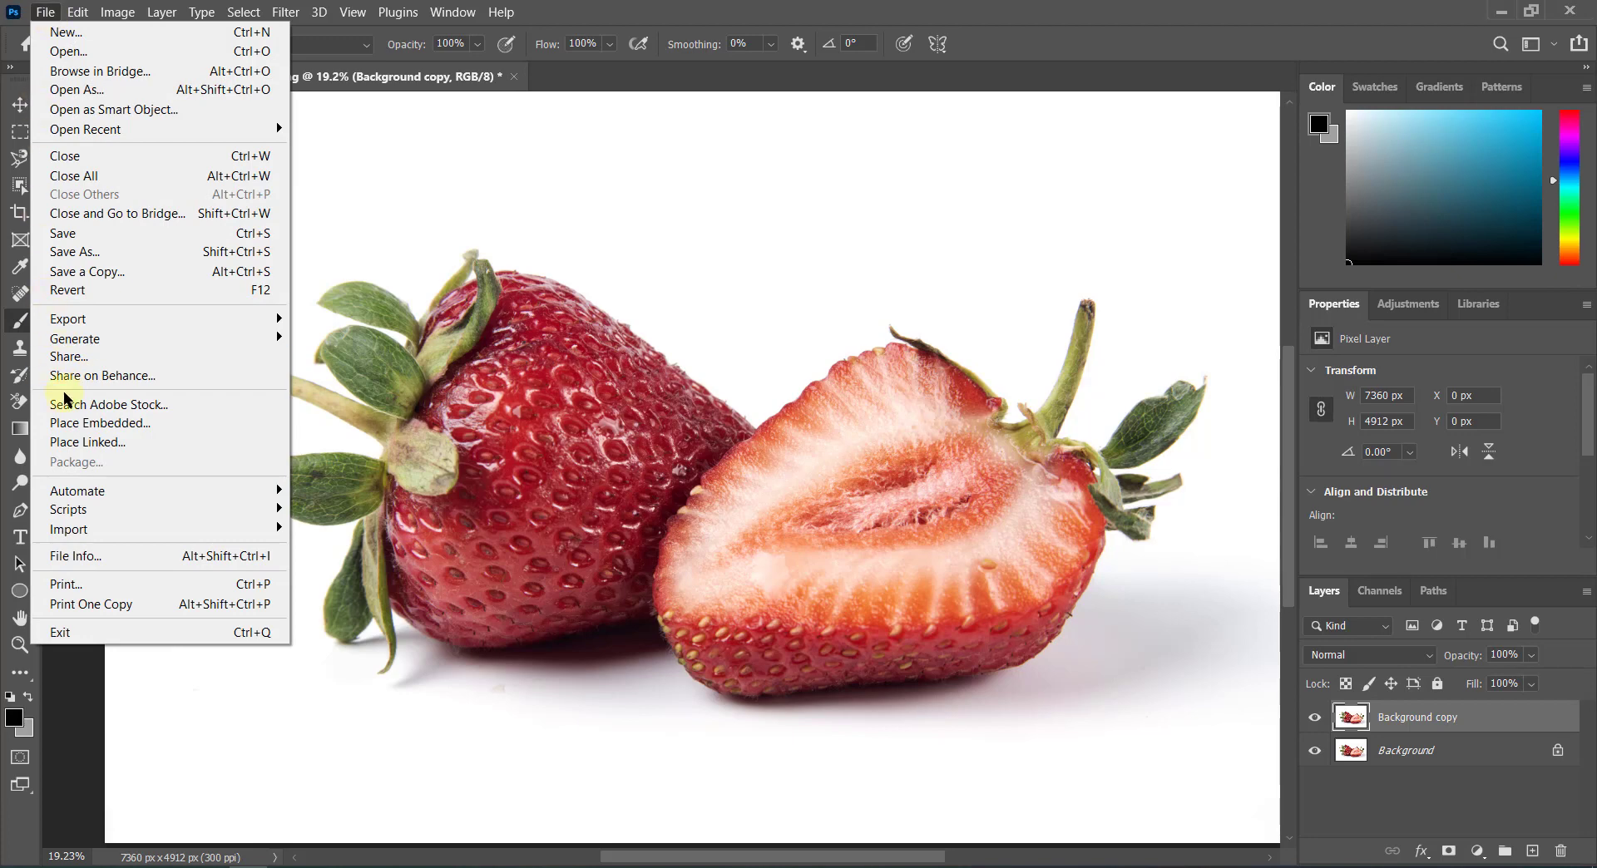
pyautogui.click(75, 425)
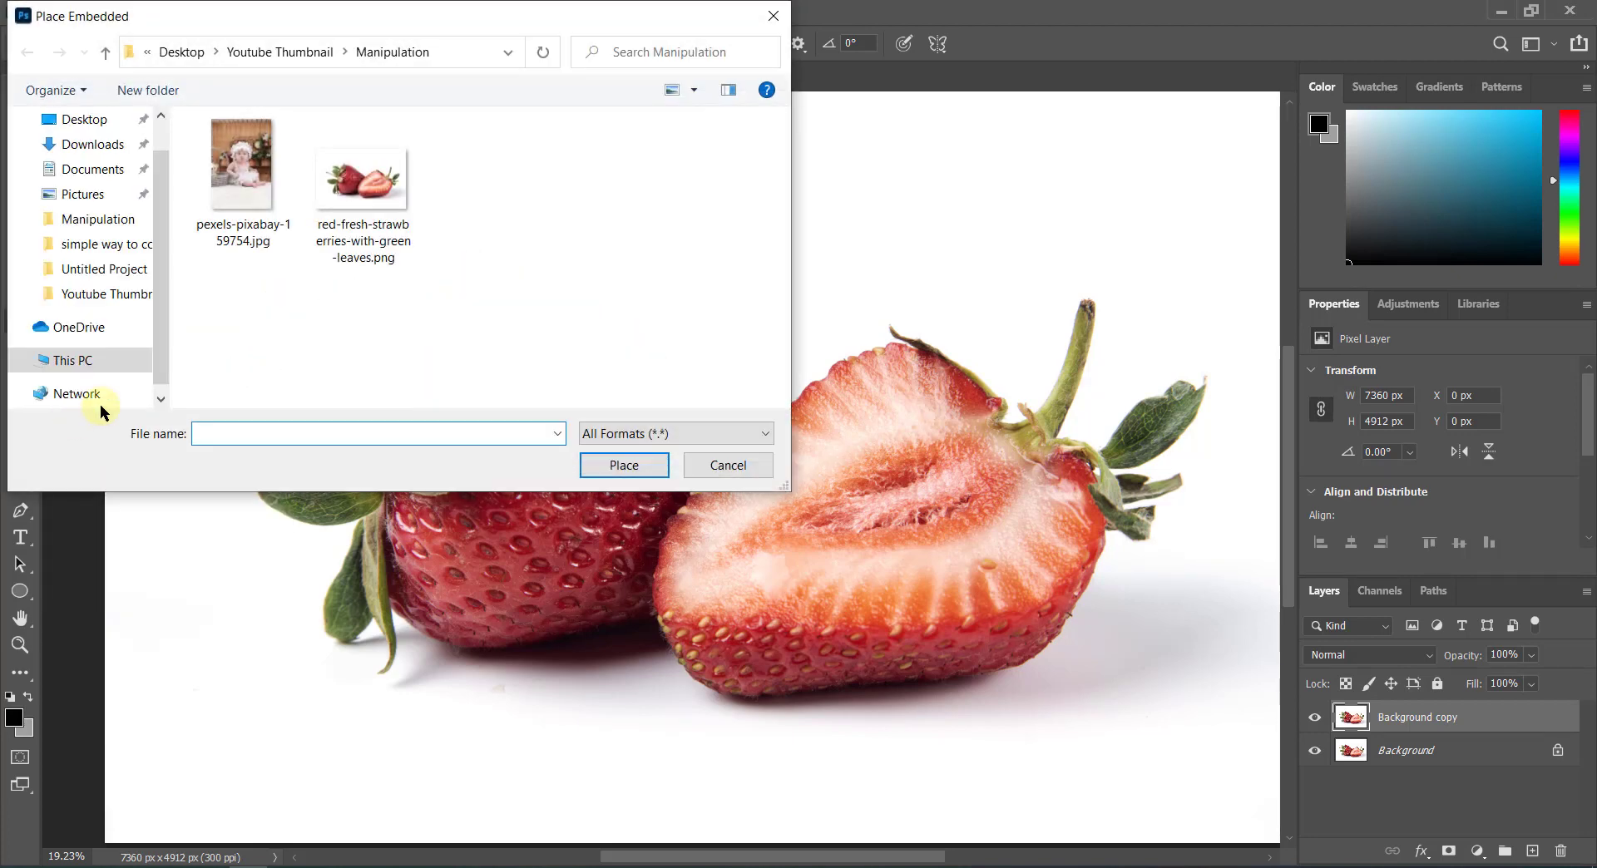
pyautogui.doubleClick(220, 188)
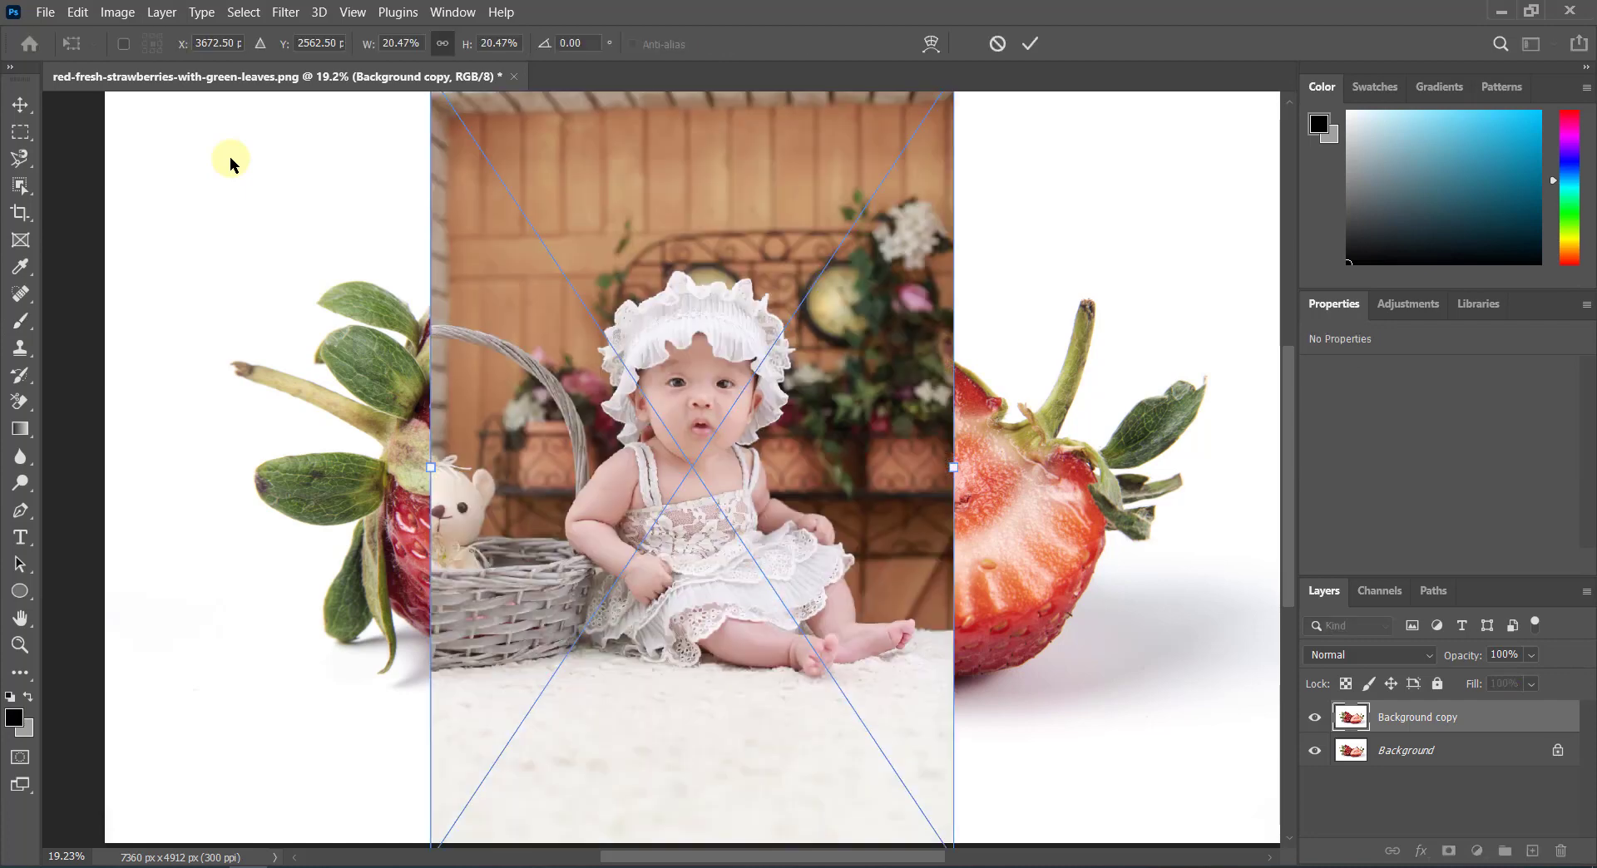
pyautogui.click(1024, 48)
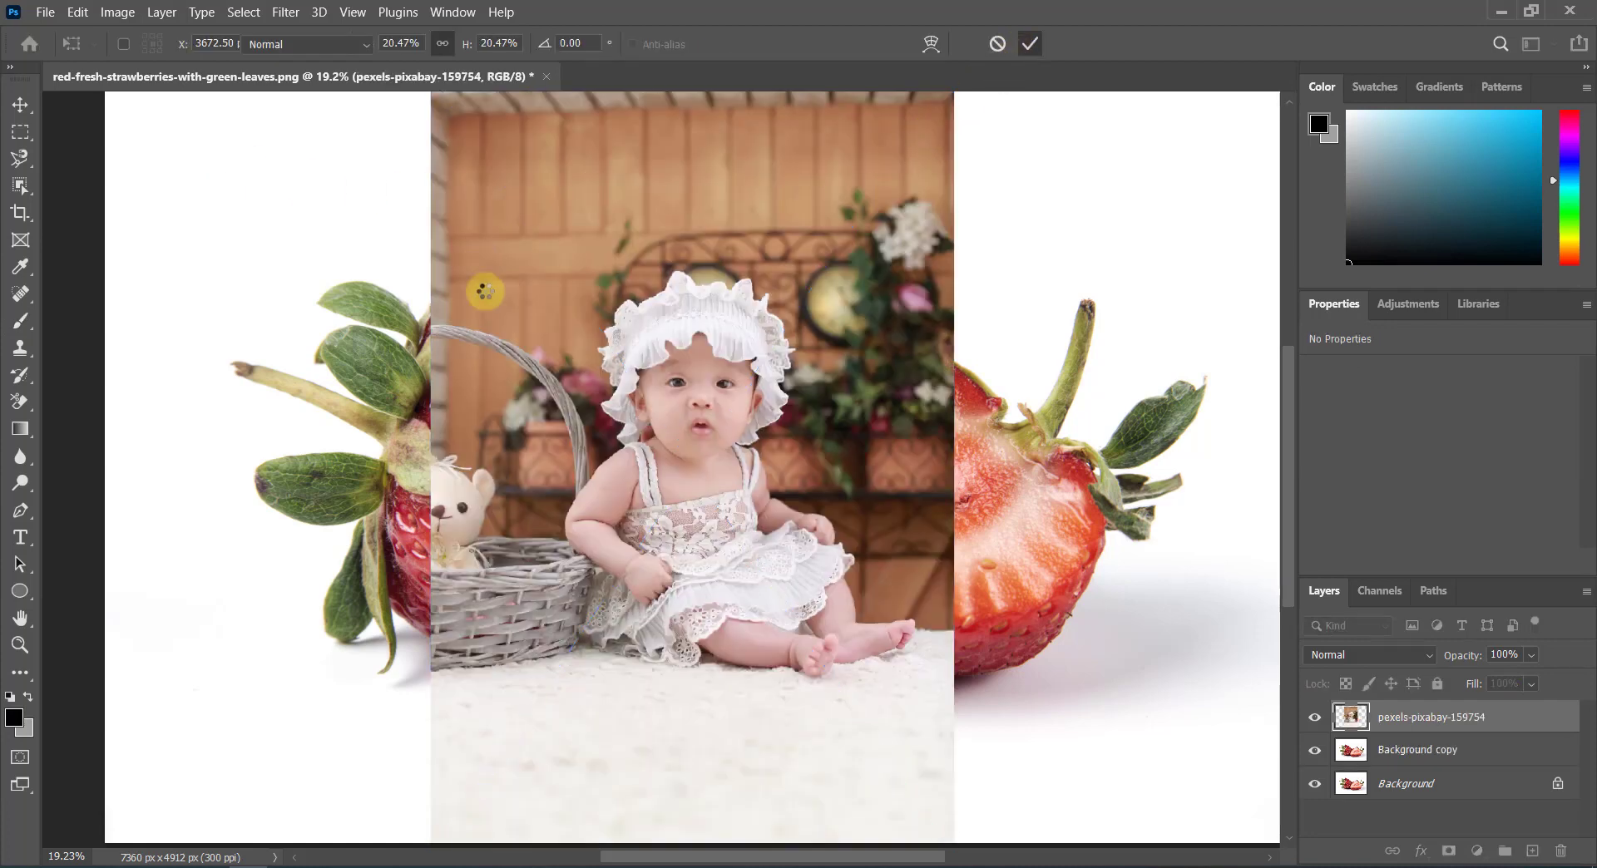
# Step: Scale the baby photo to about 18.77% over the cut strawberry, previewing at 63% opacity, then restore 100%
pyautogui.click(1531, 656)
pyautogui.moveTo(1496, 681); pyautogui.dragTo(1518, 683)
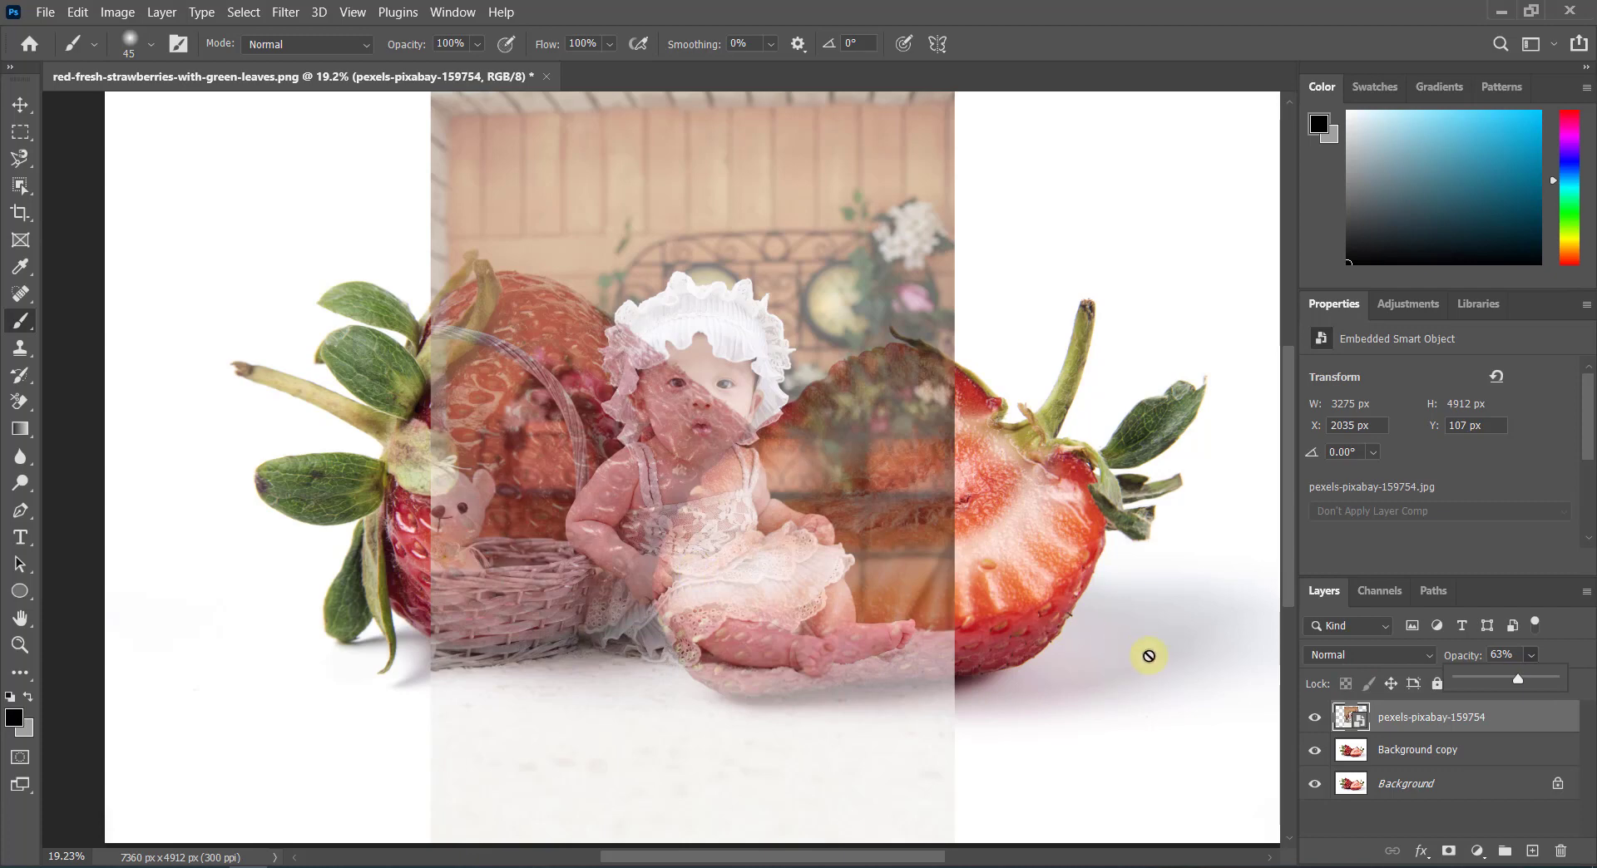
pyautogui.hotkey('ctrl', 't')
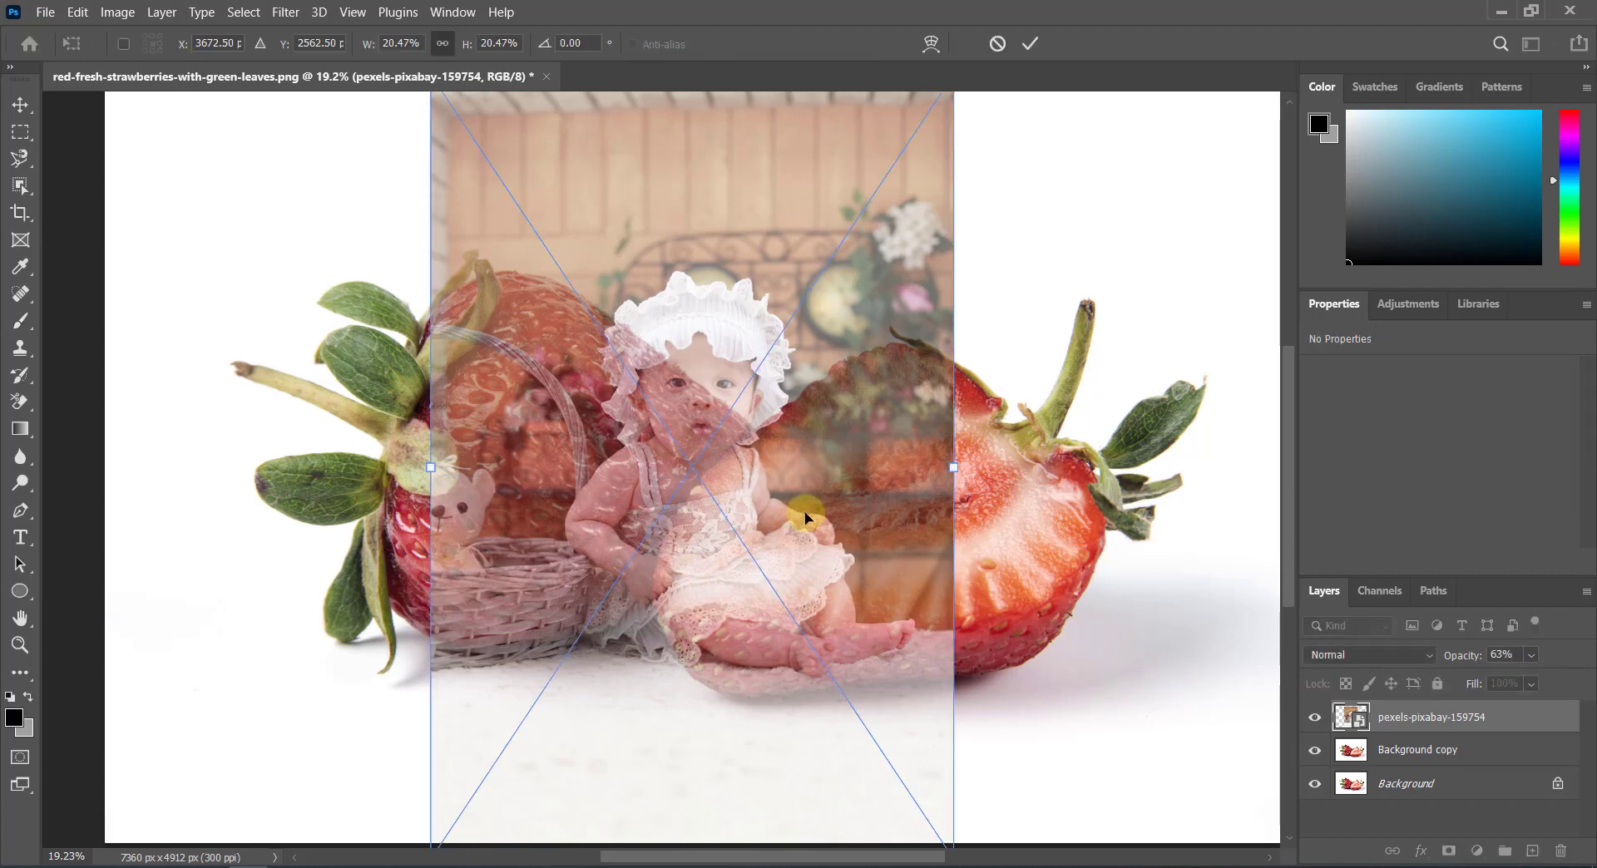
pyautogui.moveTo(805, 518); pyautogui.dragTo(962, 449)
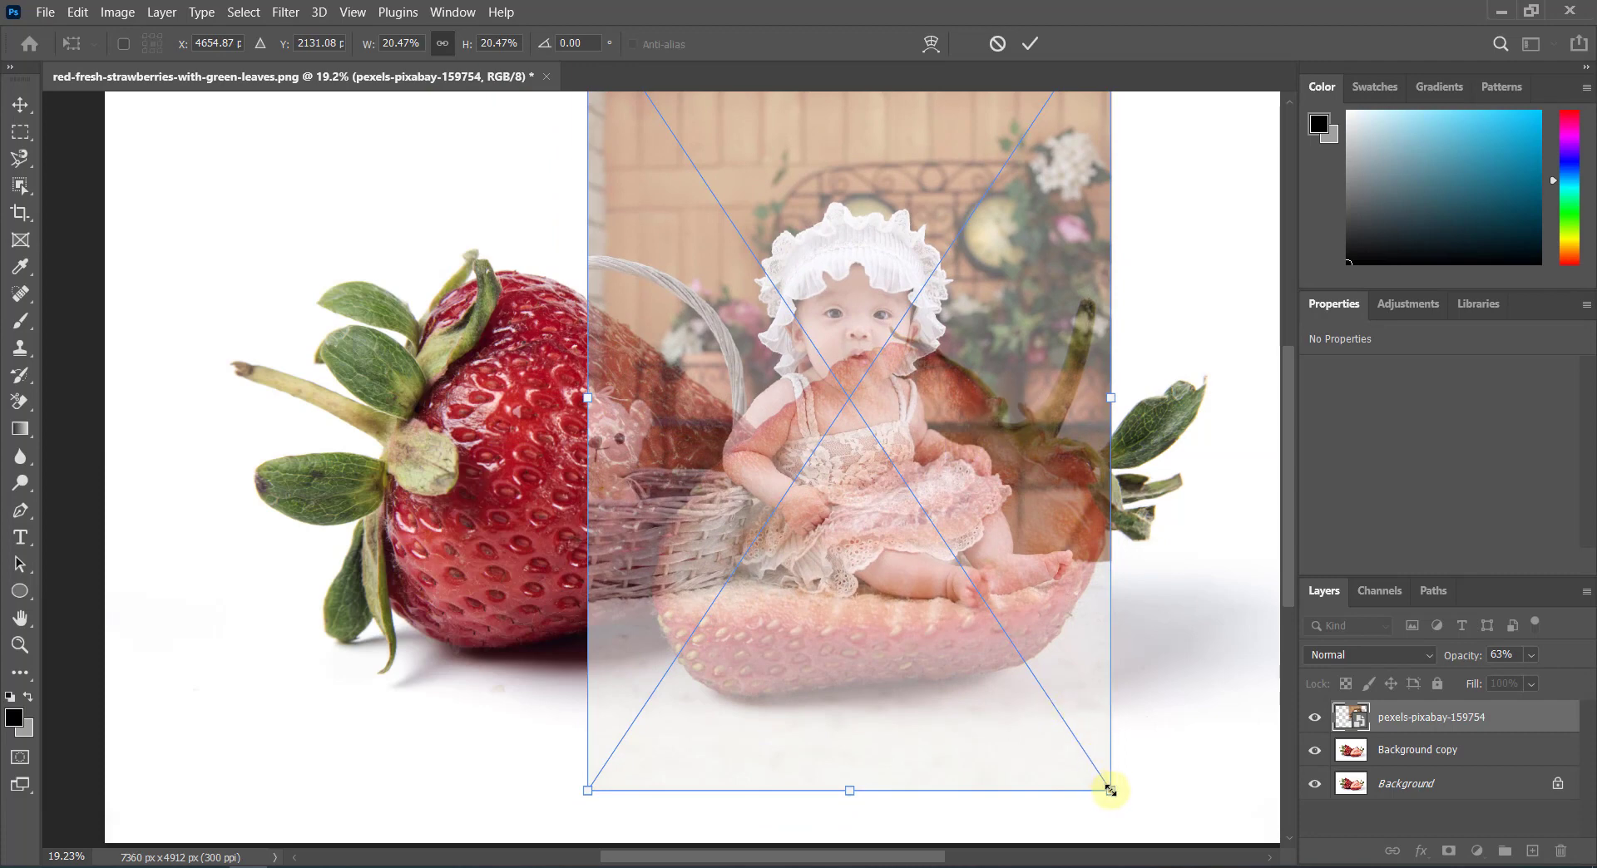
pyautogui.moveTo(1110, 790); pyautogui.dragTo(1088, 758)
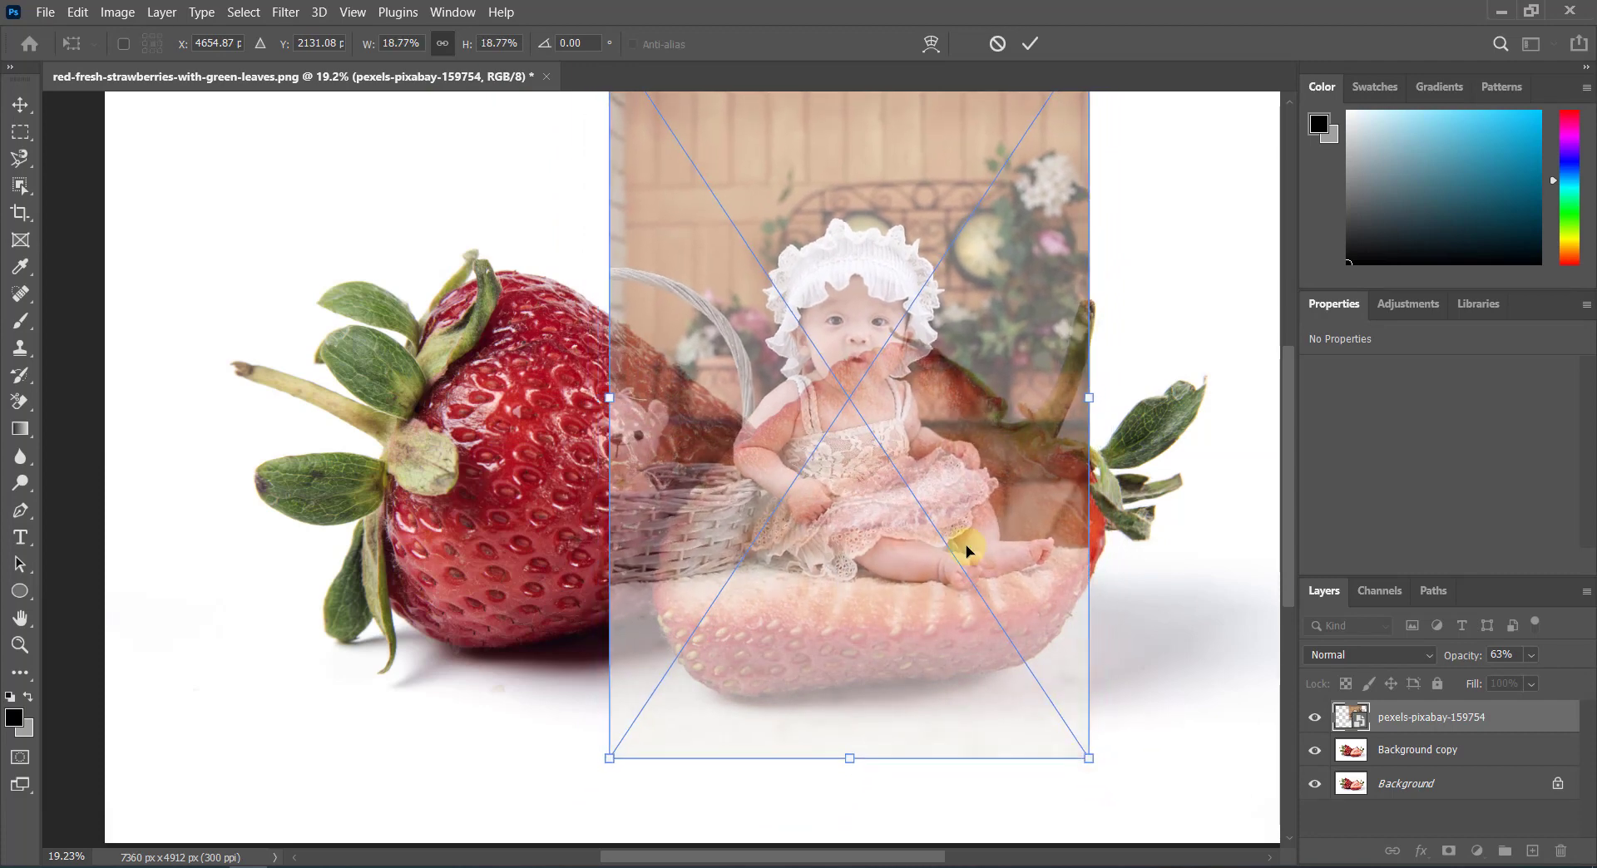
pyautogui.moveTo(957, 541); pyautogui.dragTo(965, 535)
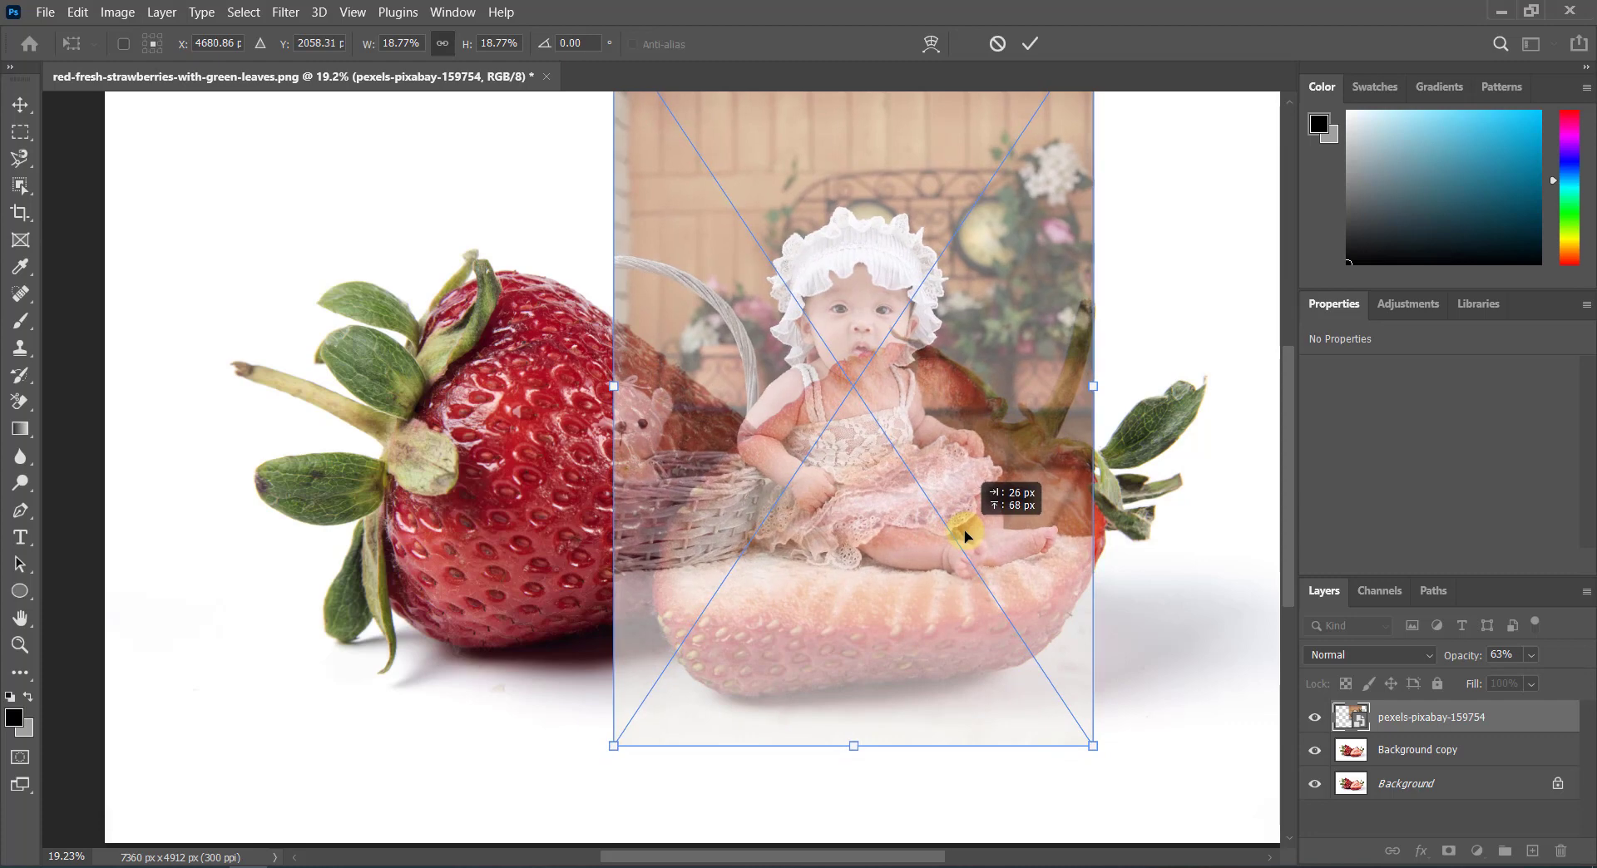
pyautogui.moveTo(965, 535); pyautogui.dragTo(948, 523)
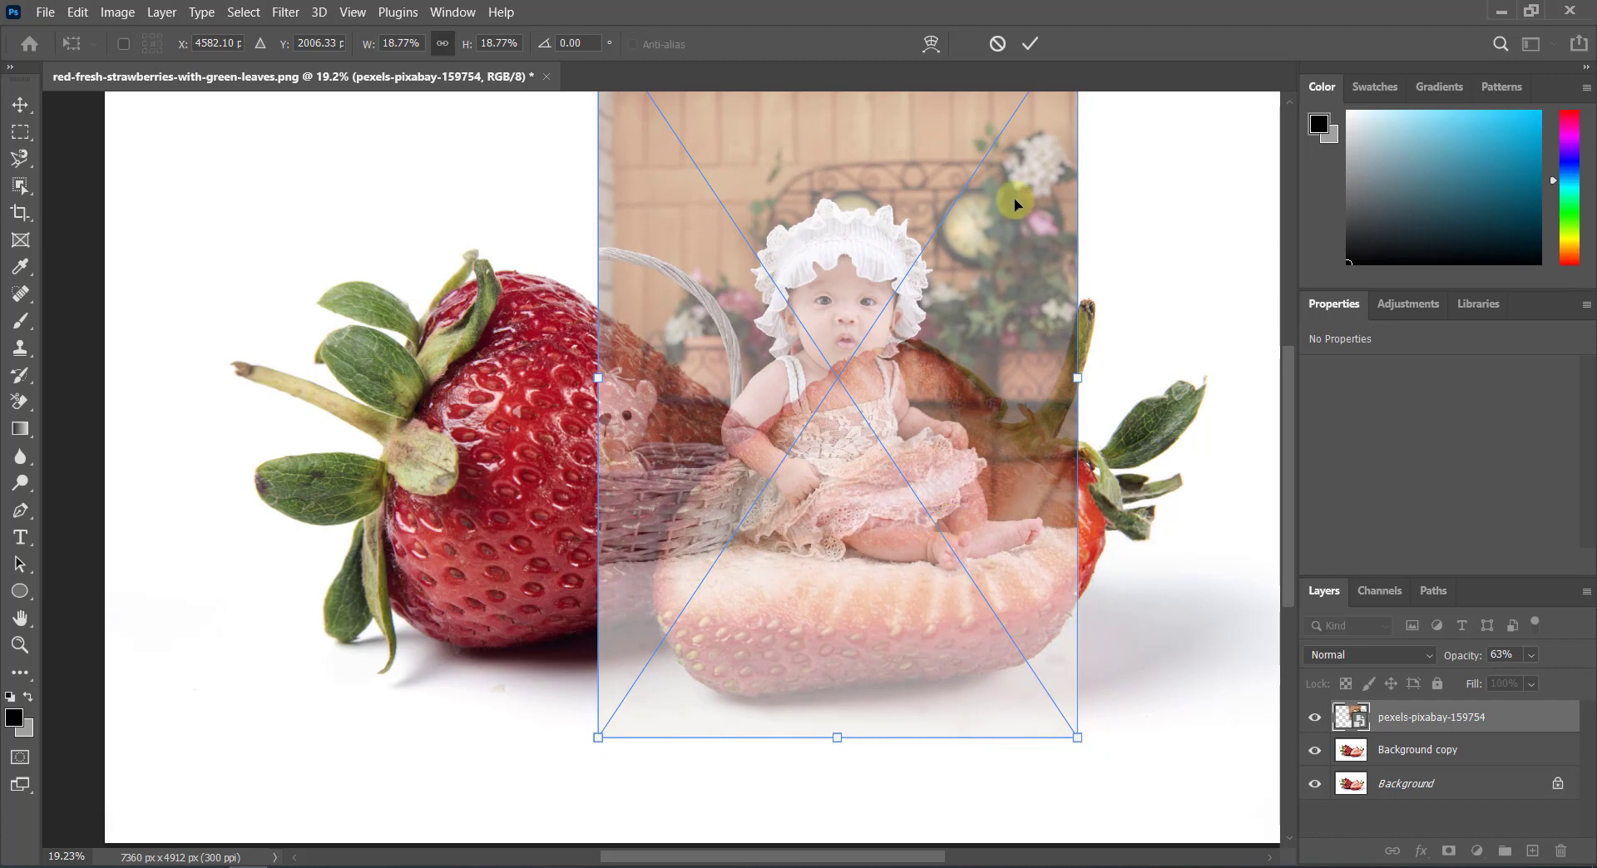
pyautogui.click(1027, 44)
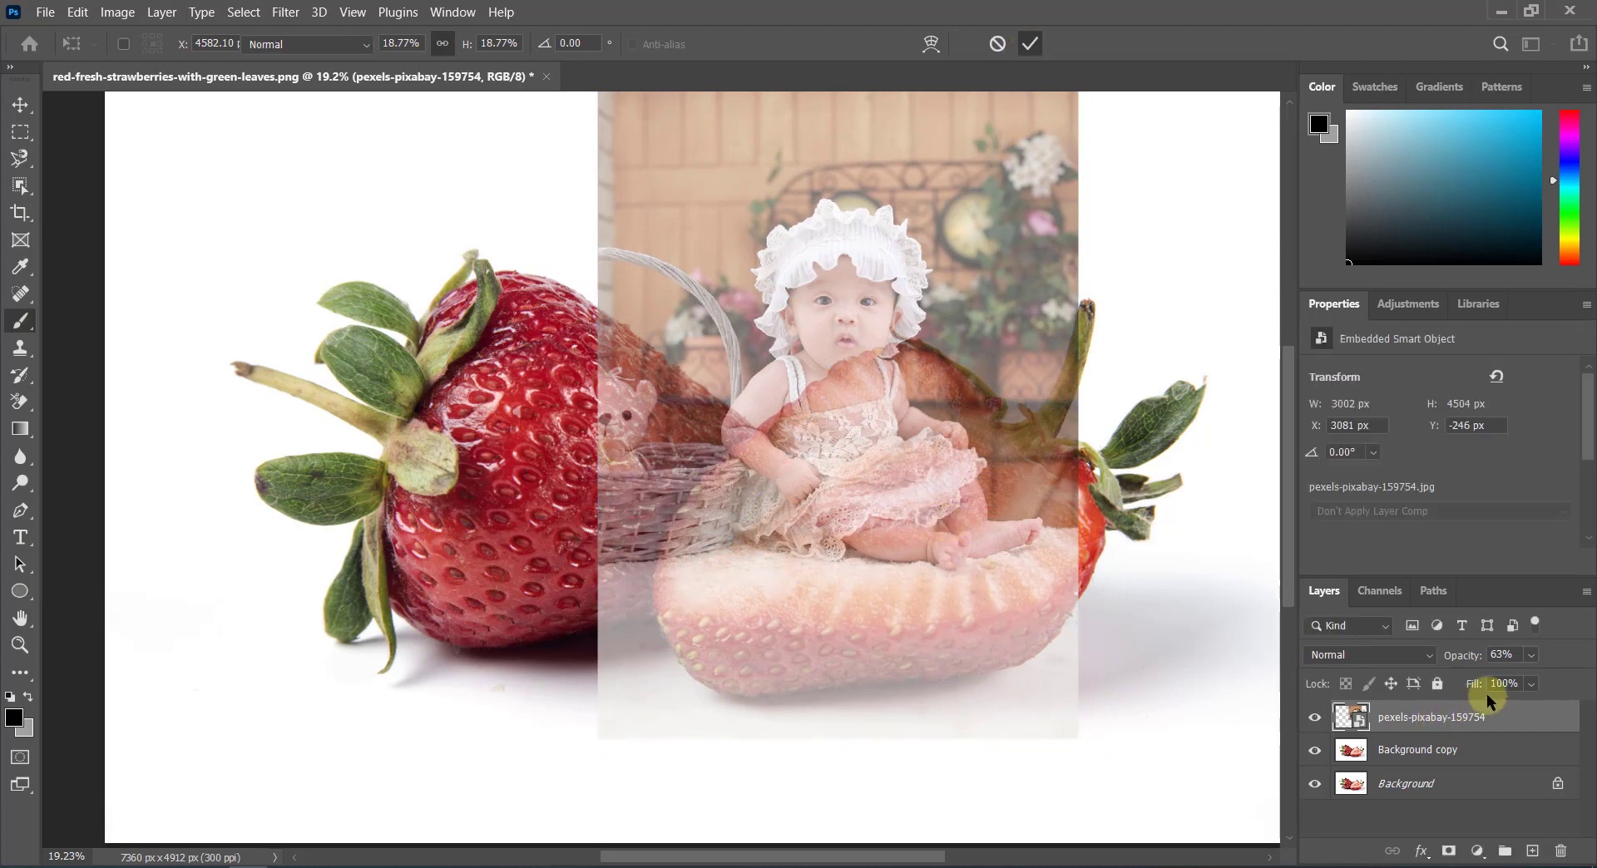
pyautogui.click(1530, 655)
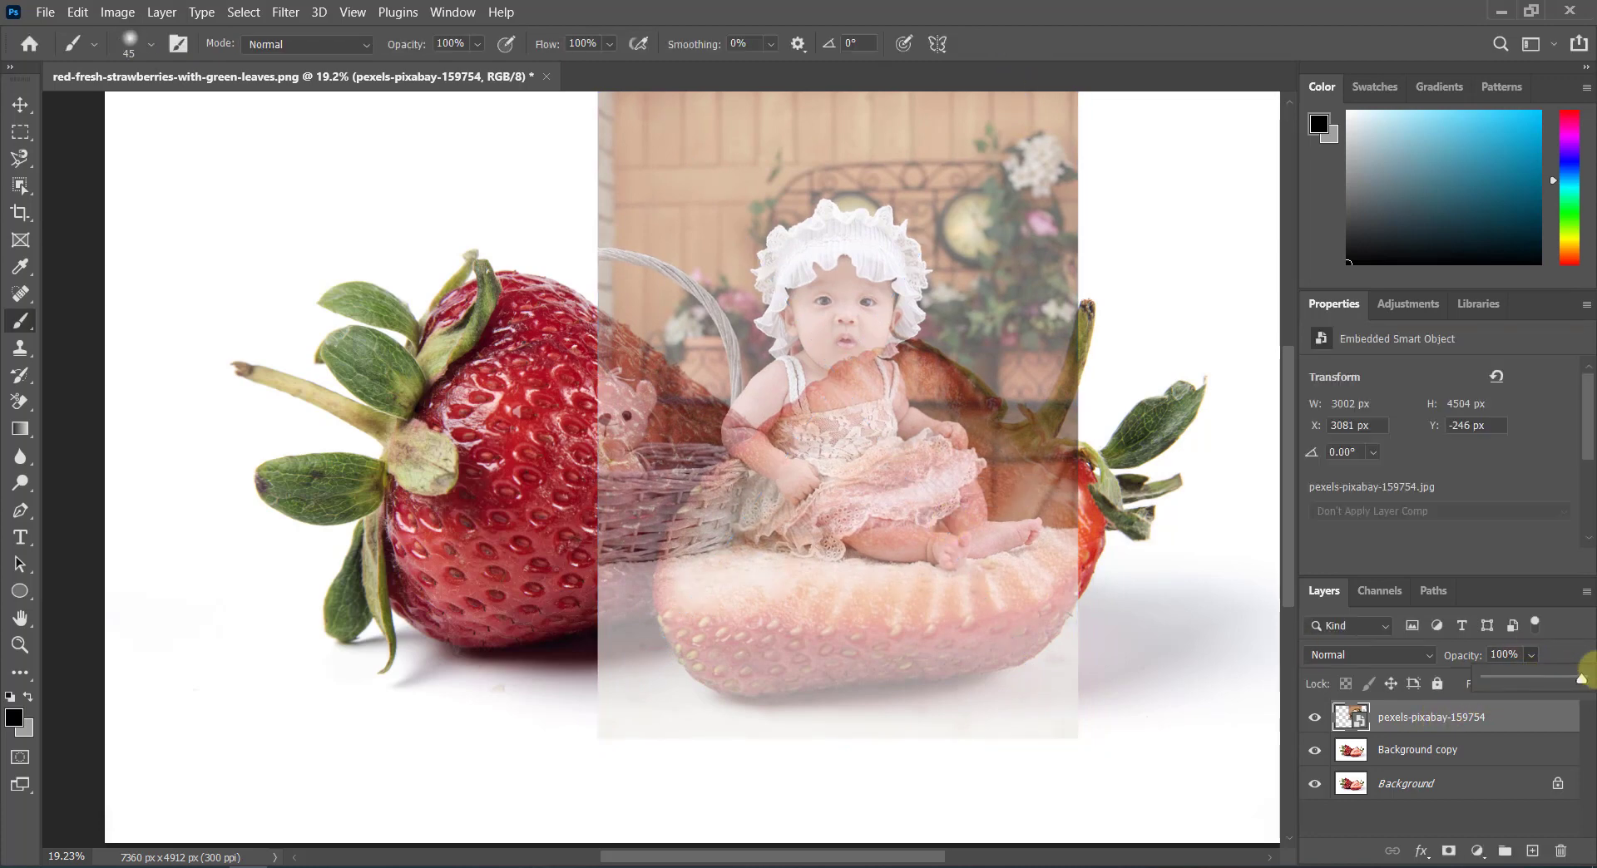
pyautogui.moveTo(1529, 682); pyautogui.dragTo(1584, 678)
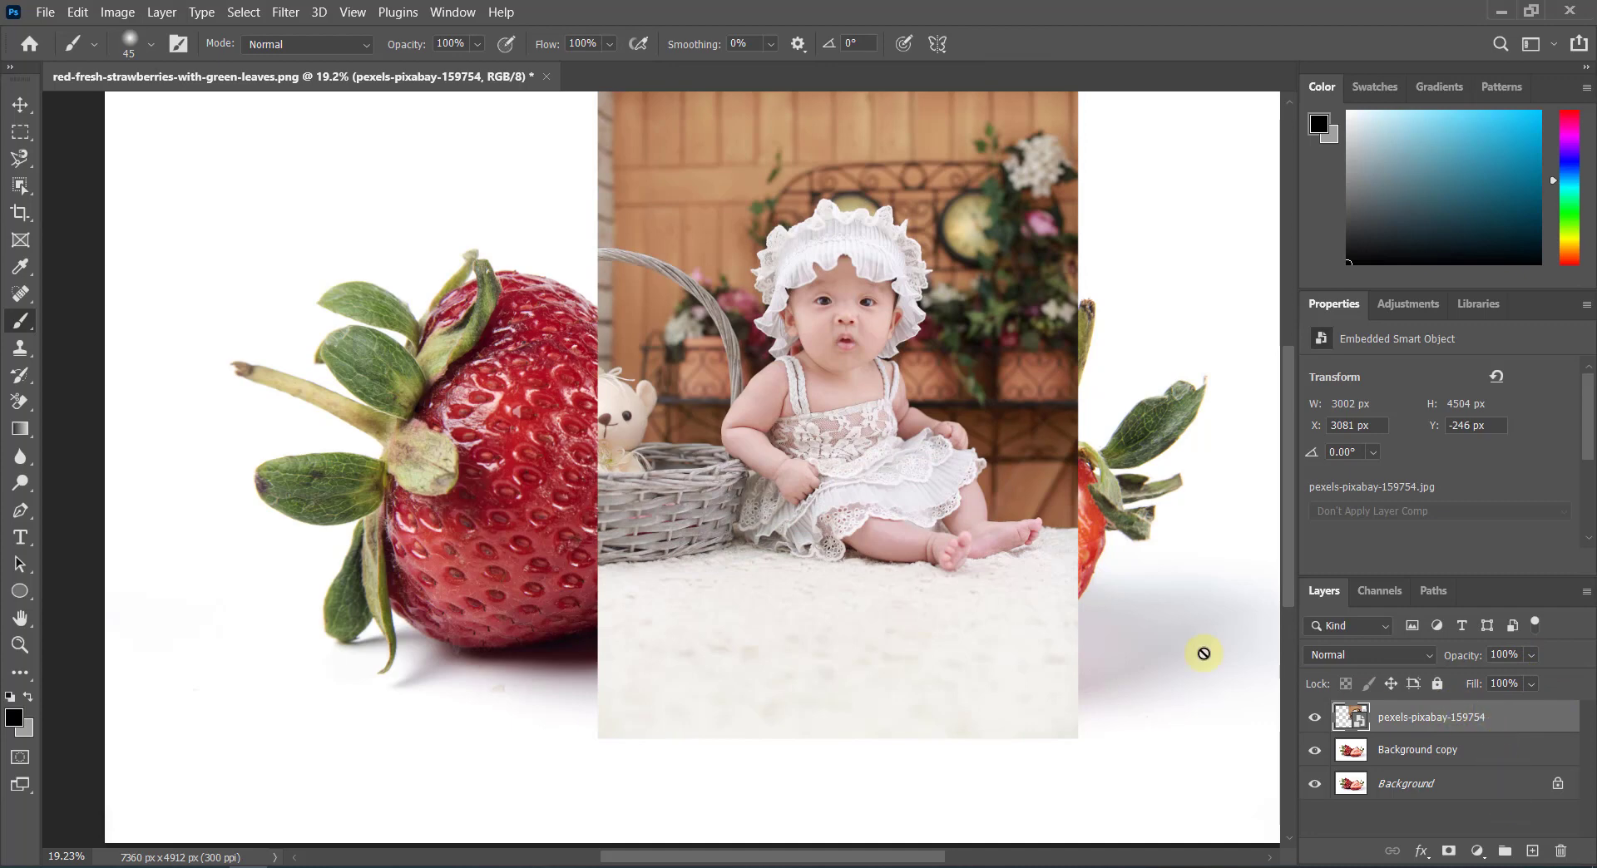
# Step: Duplicate the baby layer, hide both baby layers, and make Background copy active
pyautogui.click(159, 12)
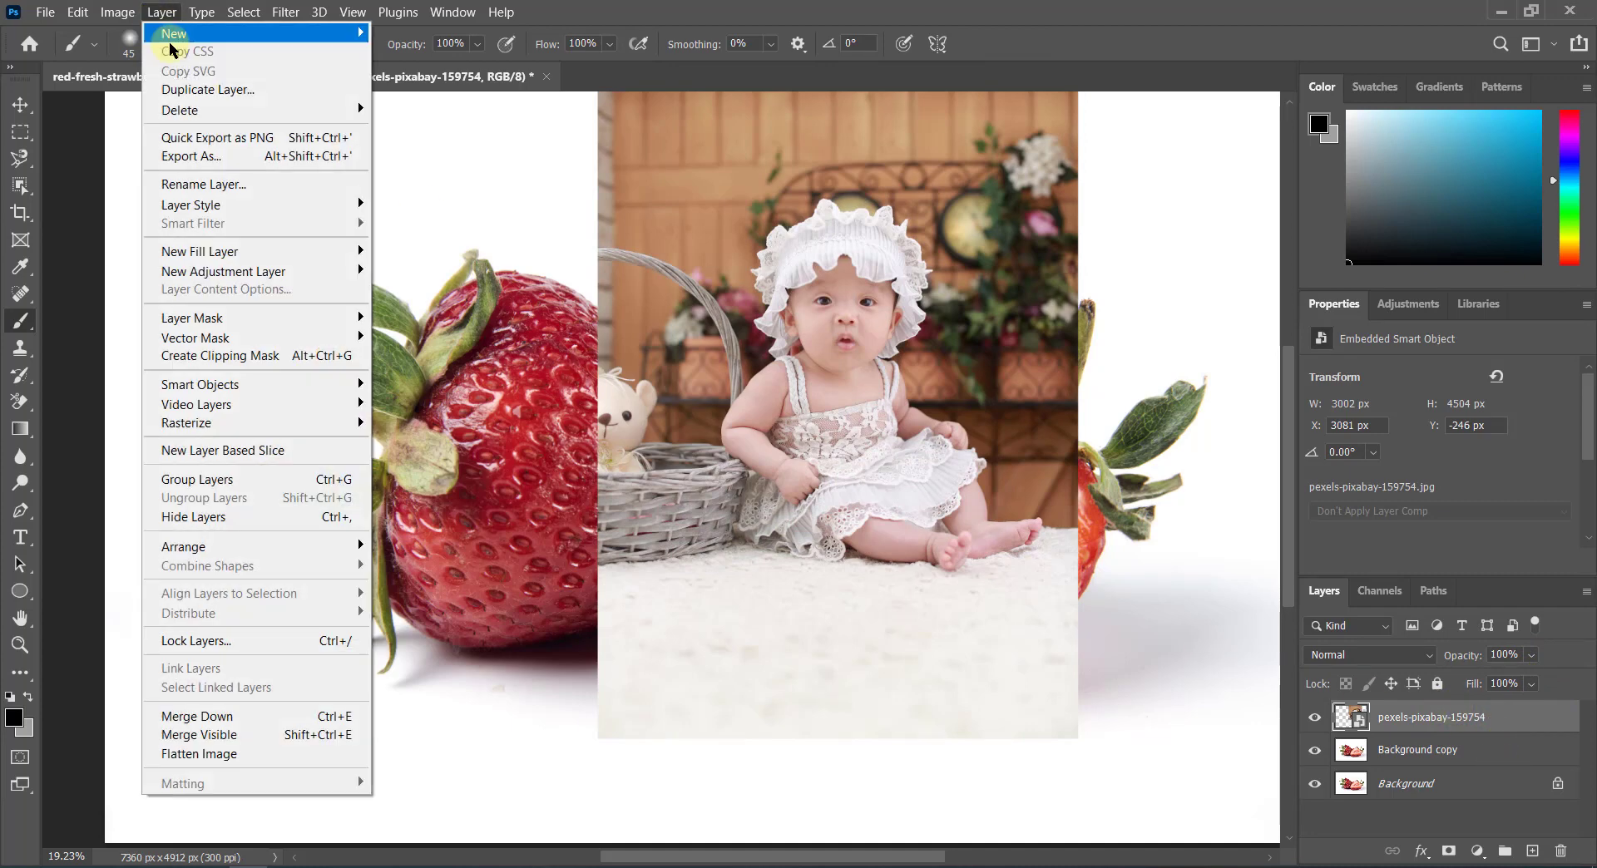
pyautogui.click(189, 96)
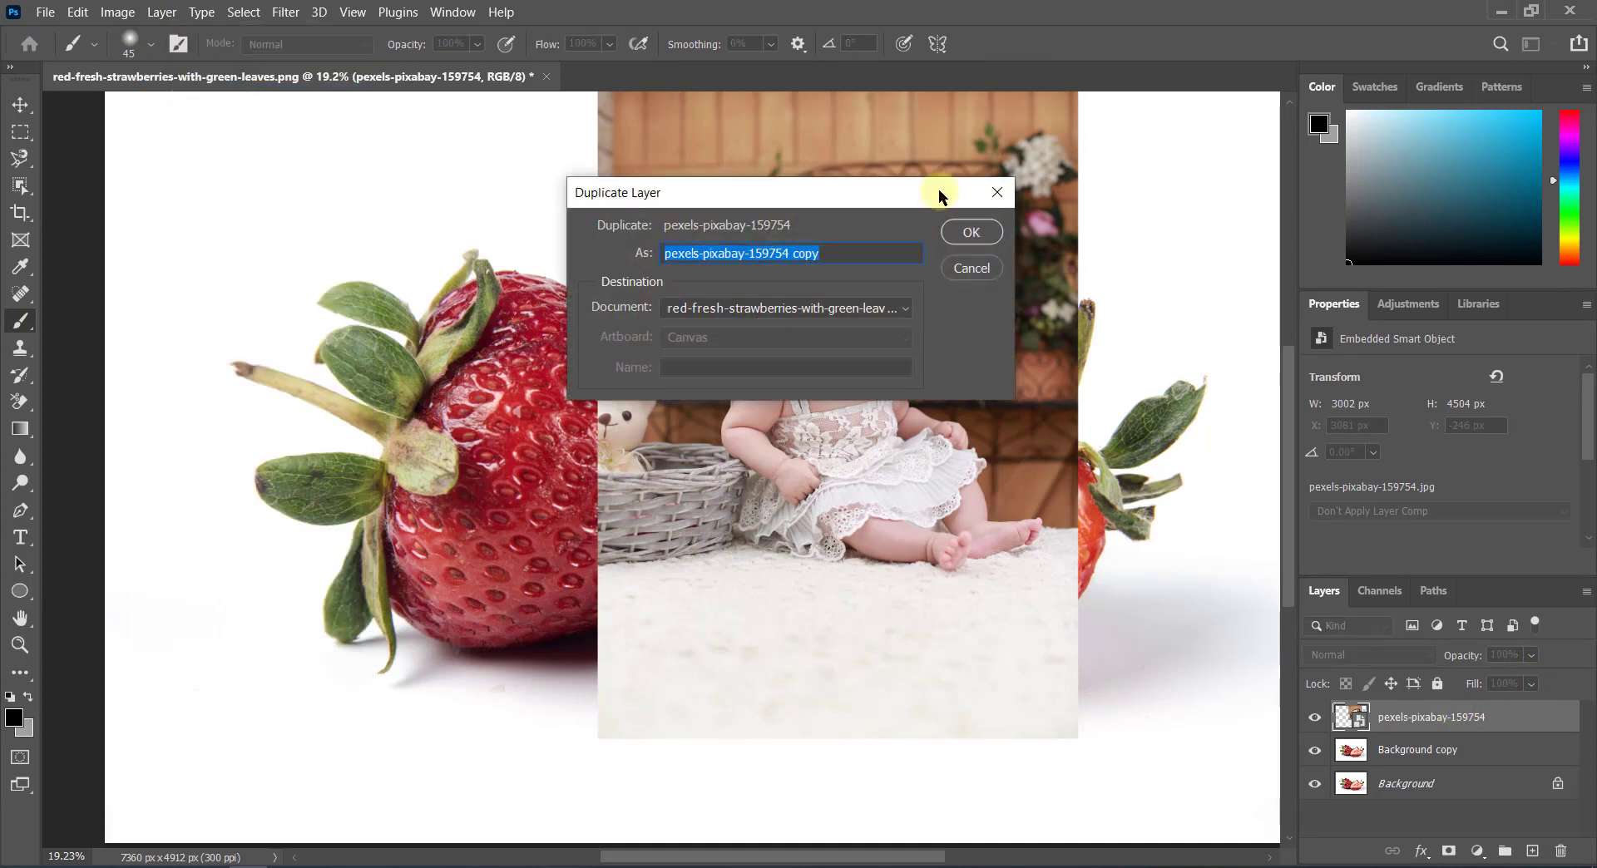
pyautogui.click(965, 233)
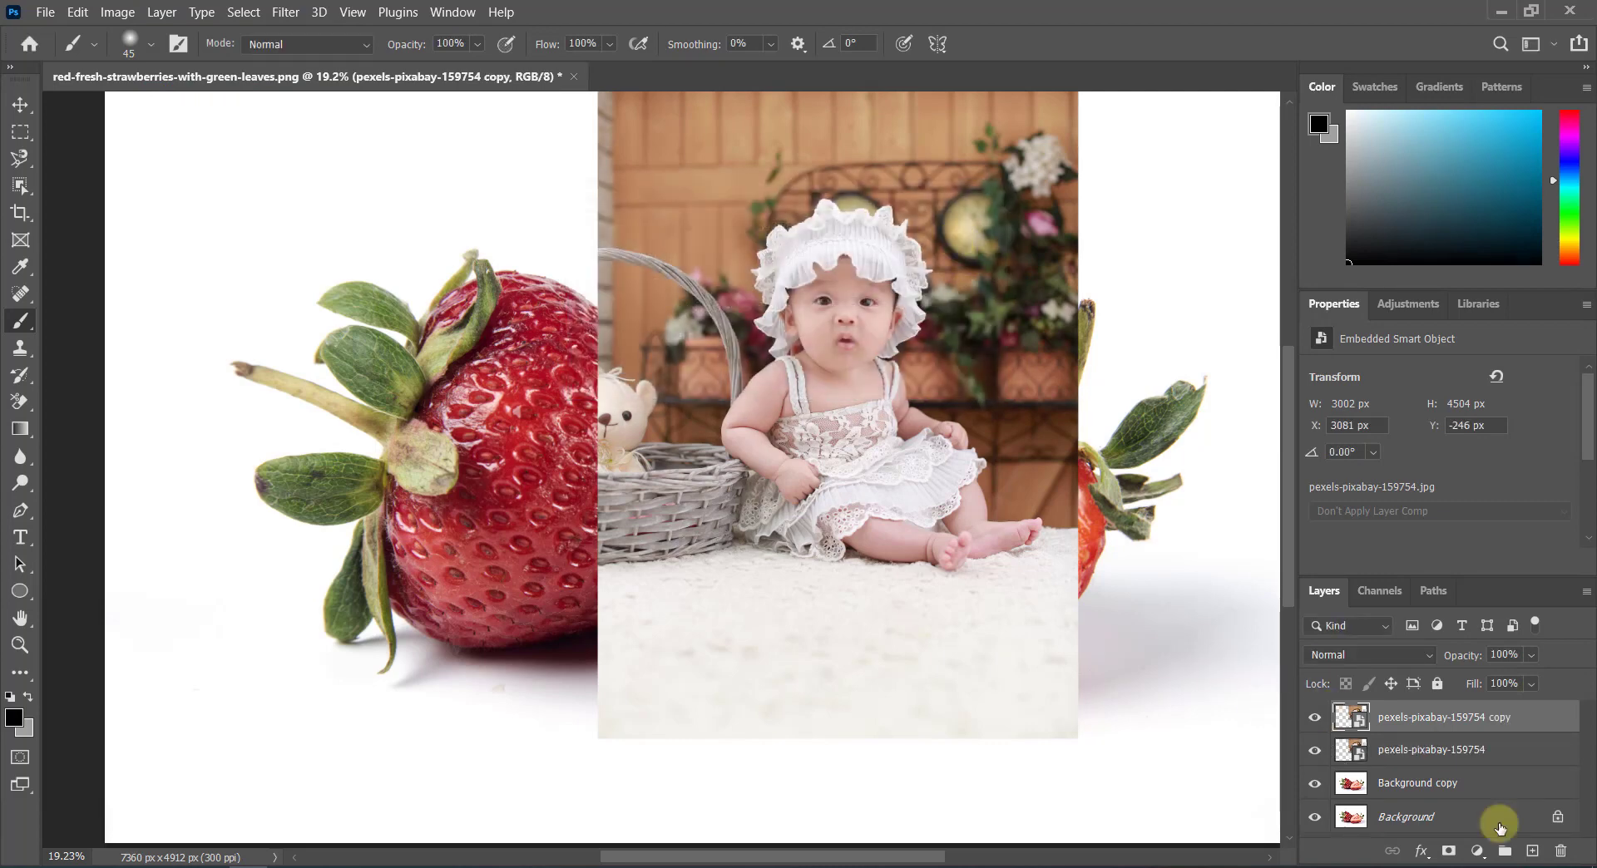
pyautogui.click(1317, 720)
pyautogui.click(1314, 752)
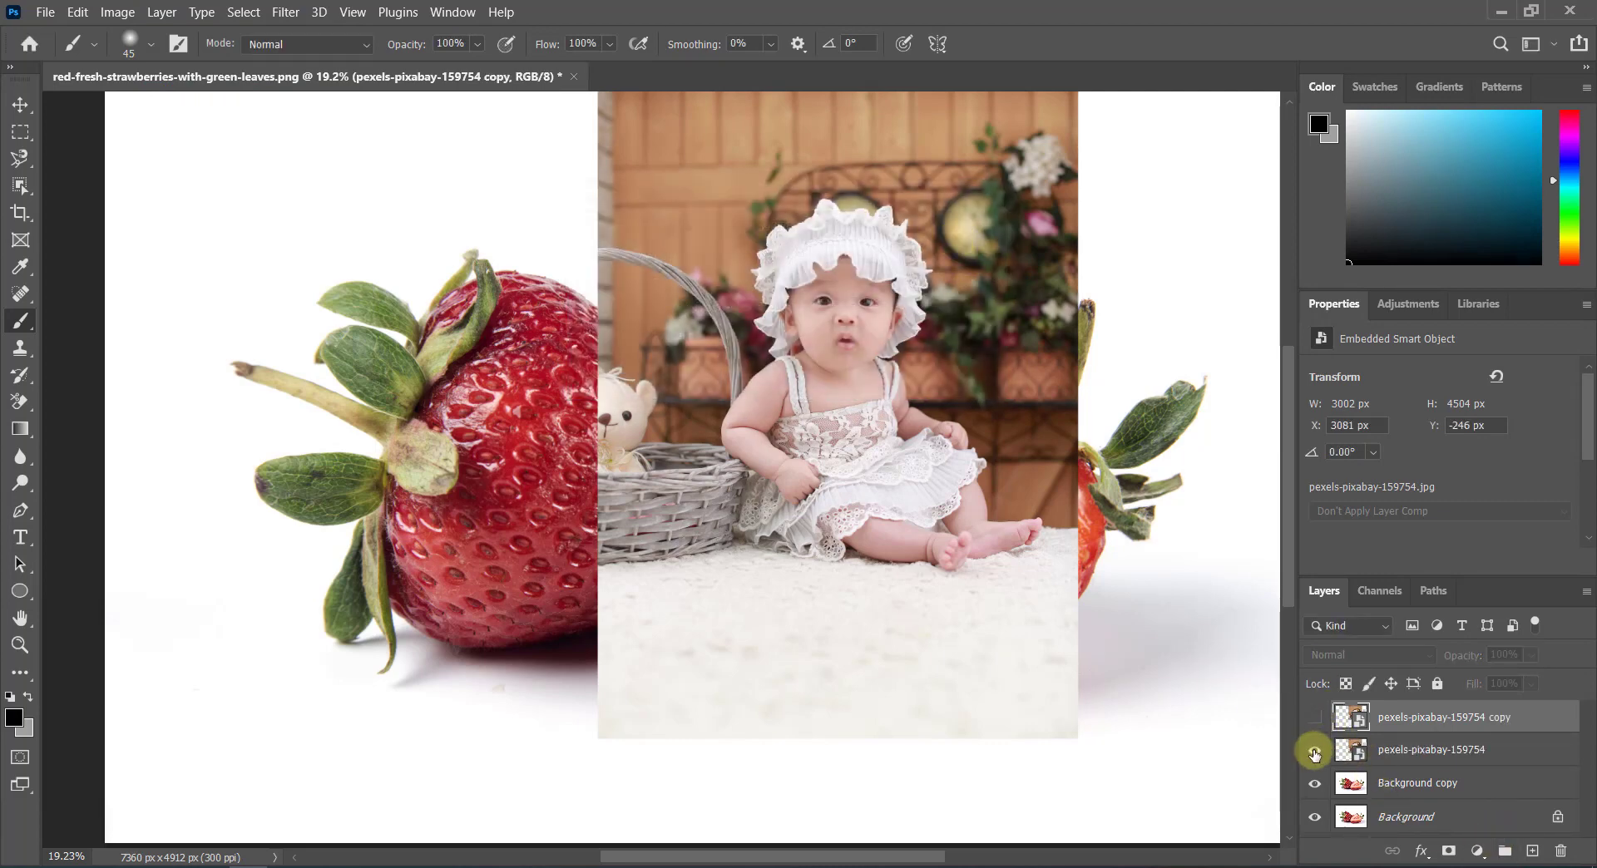
pyautogui.click(1405, 790)
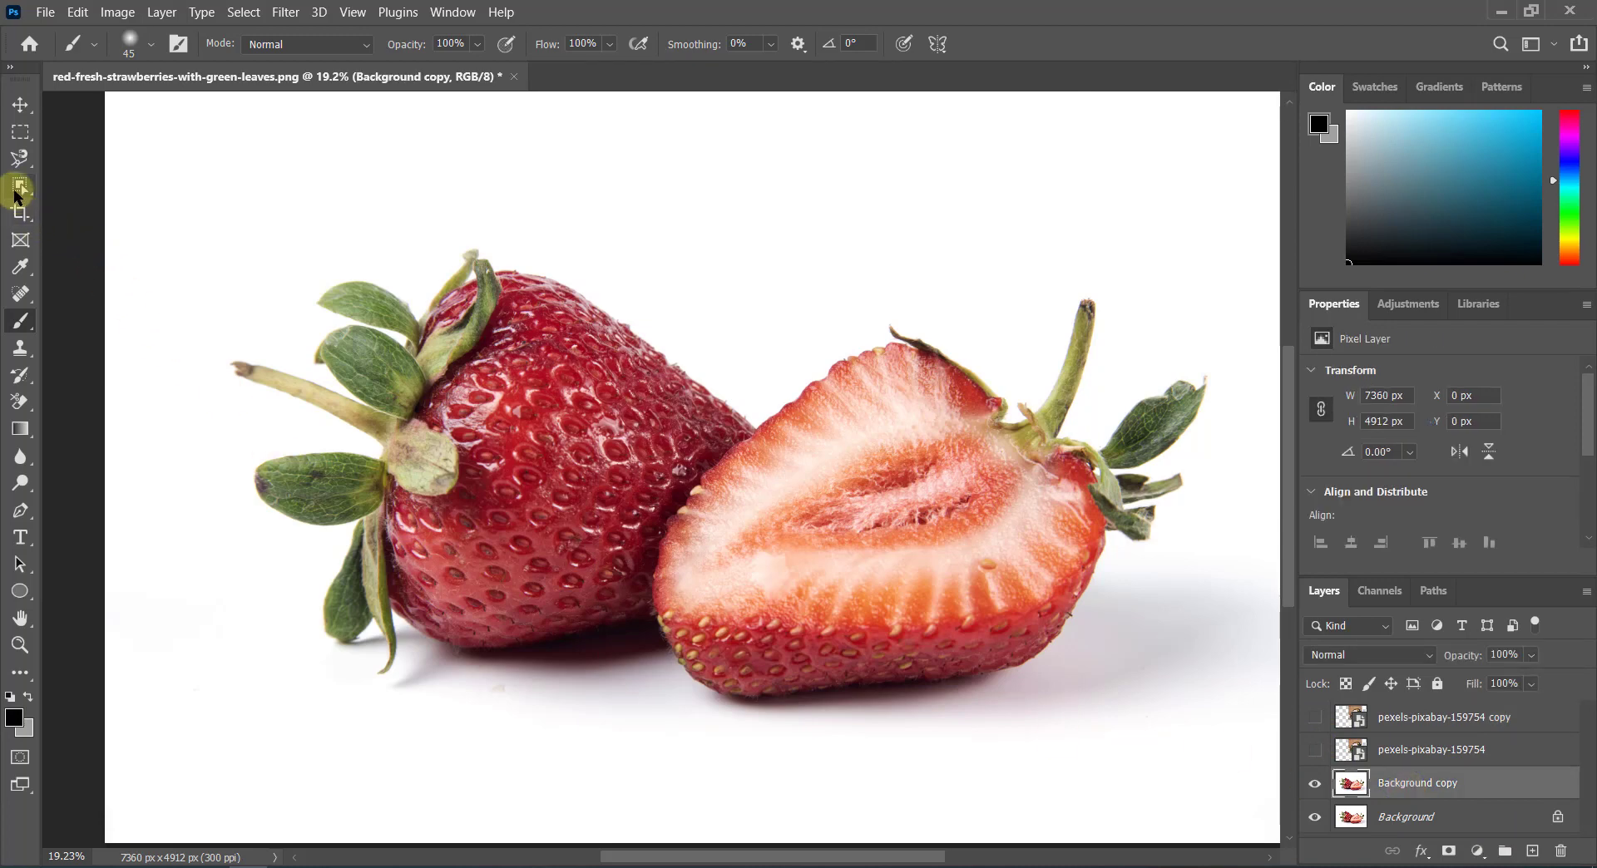
# Step: Quick-select the strawberry's cut half, Alt-subtracting the red lower skin
pyautogui.click(86, 208)
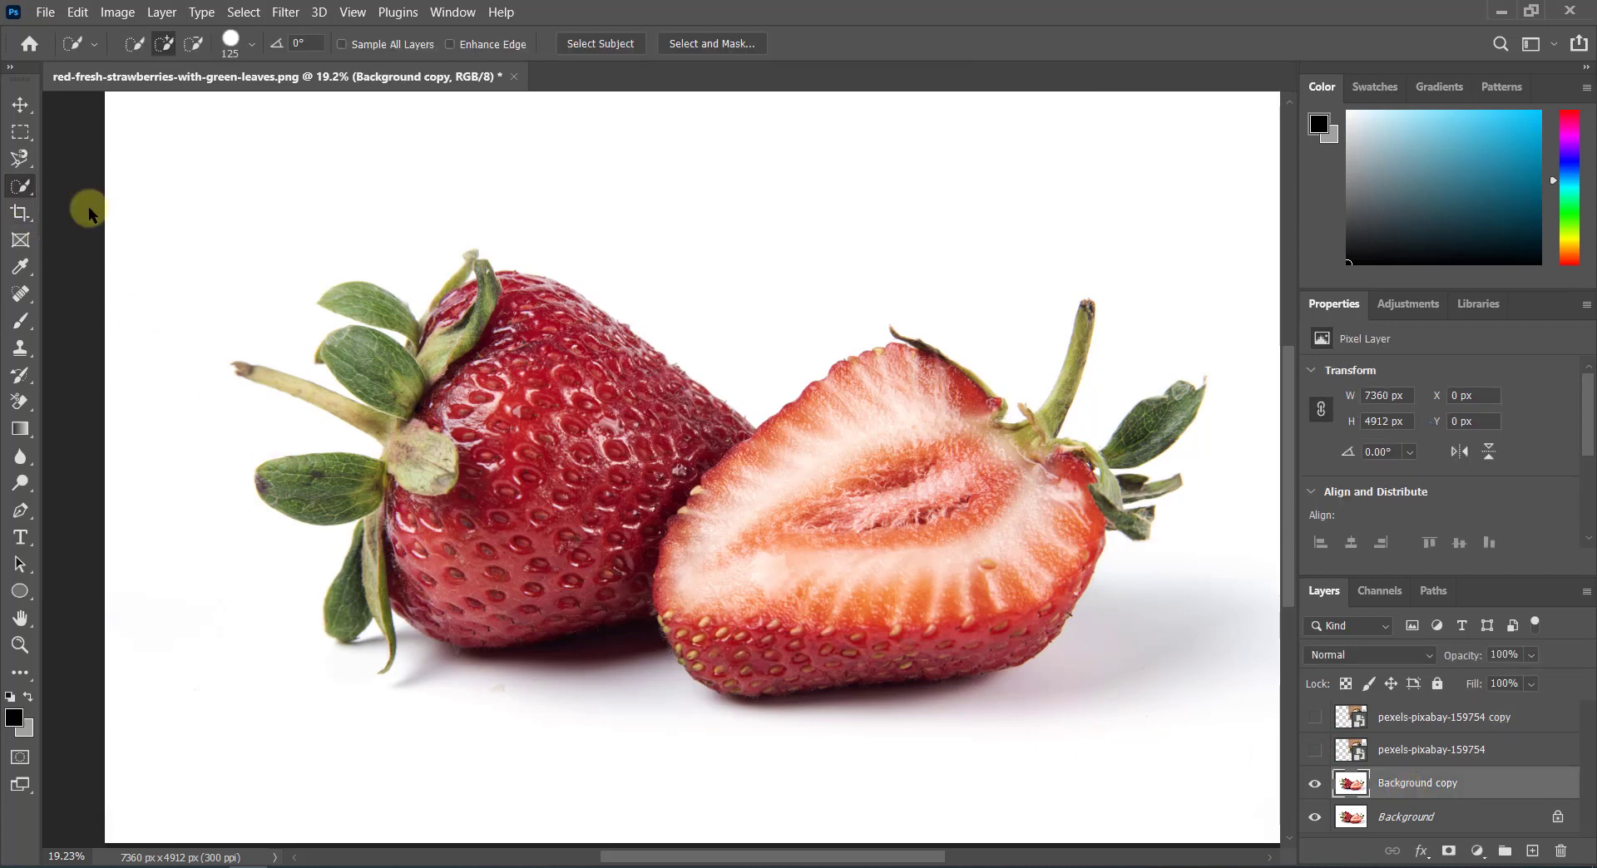
pyautogui.moveTo(820, 448); pyautogui.dragTo(777, 473)
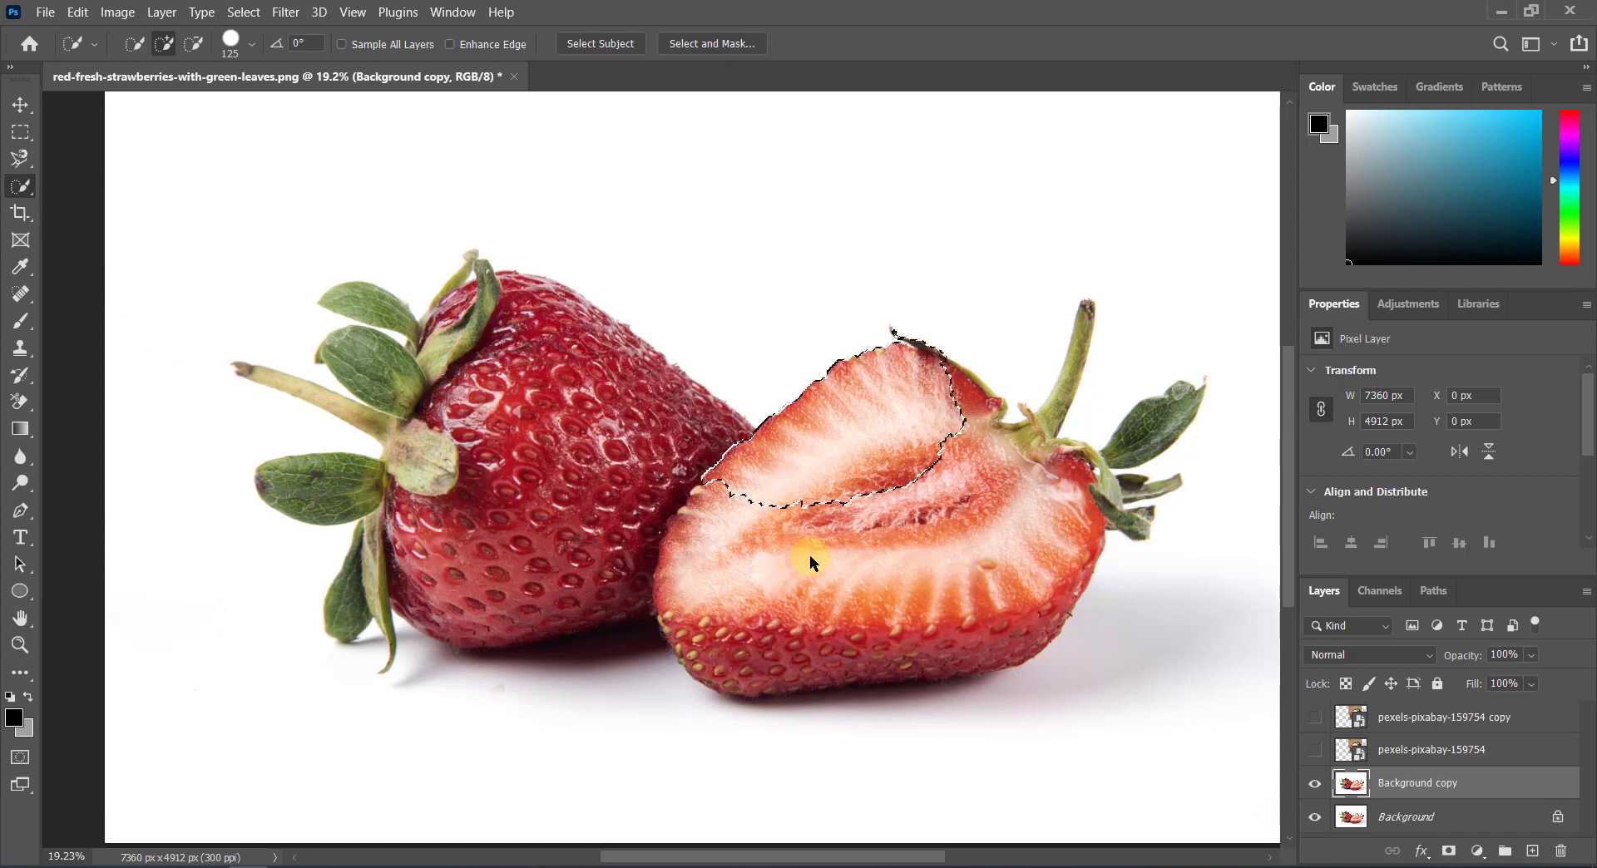
pyautogui.click(1027, 550)
pyautogui.moveTo(915, 560); pyautogui.dragTo(777, 571)
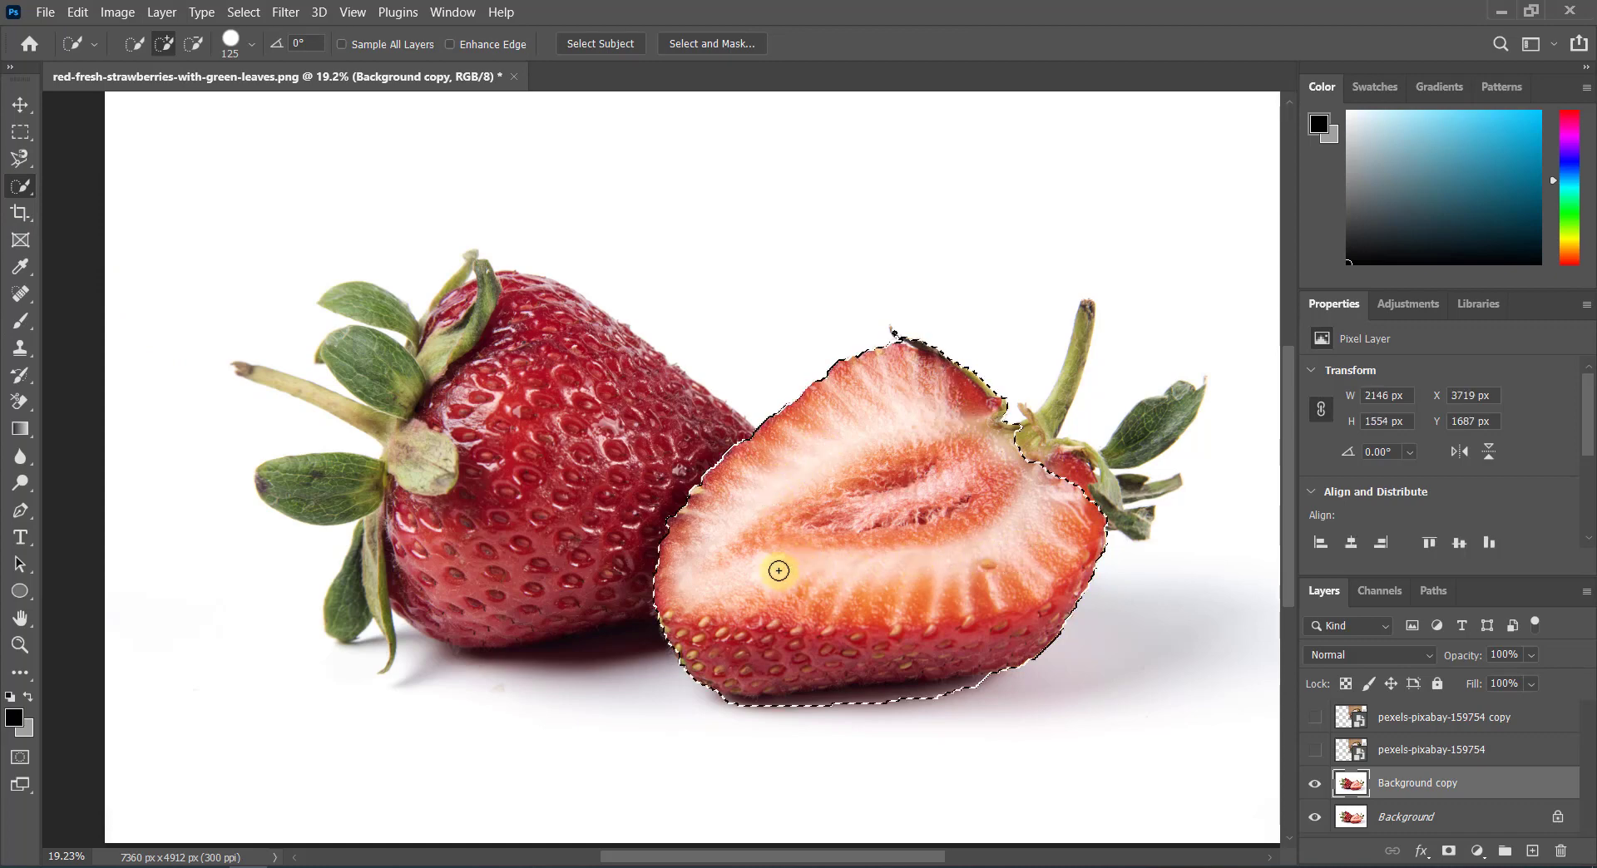
pyautogui.moveTo(898, 474)
pyautogui.mouseDown()
pyautogui.moveTo(1063, 469)
pyautogui.moveTo(929, 337)
pyautogui.mouseUp()
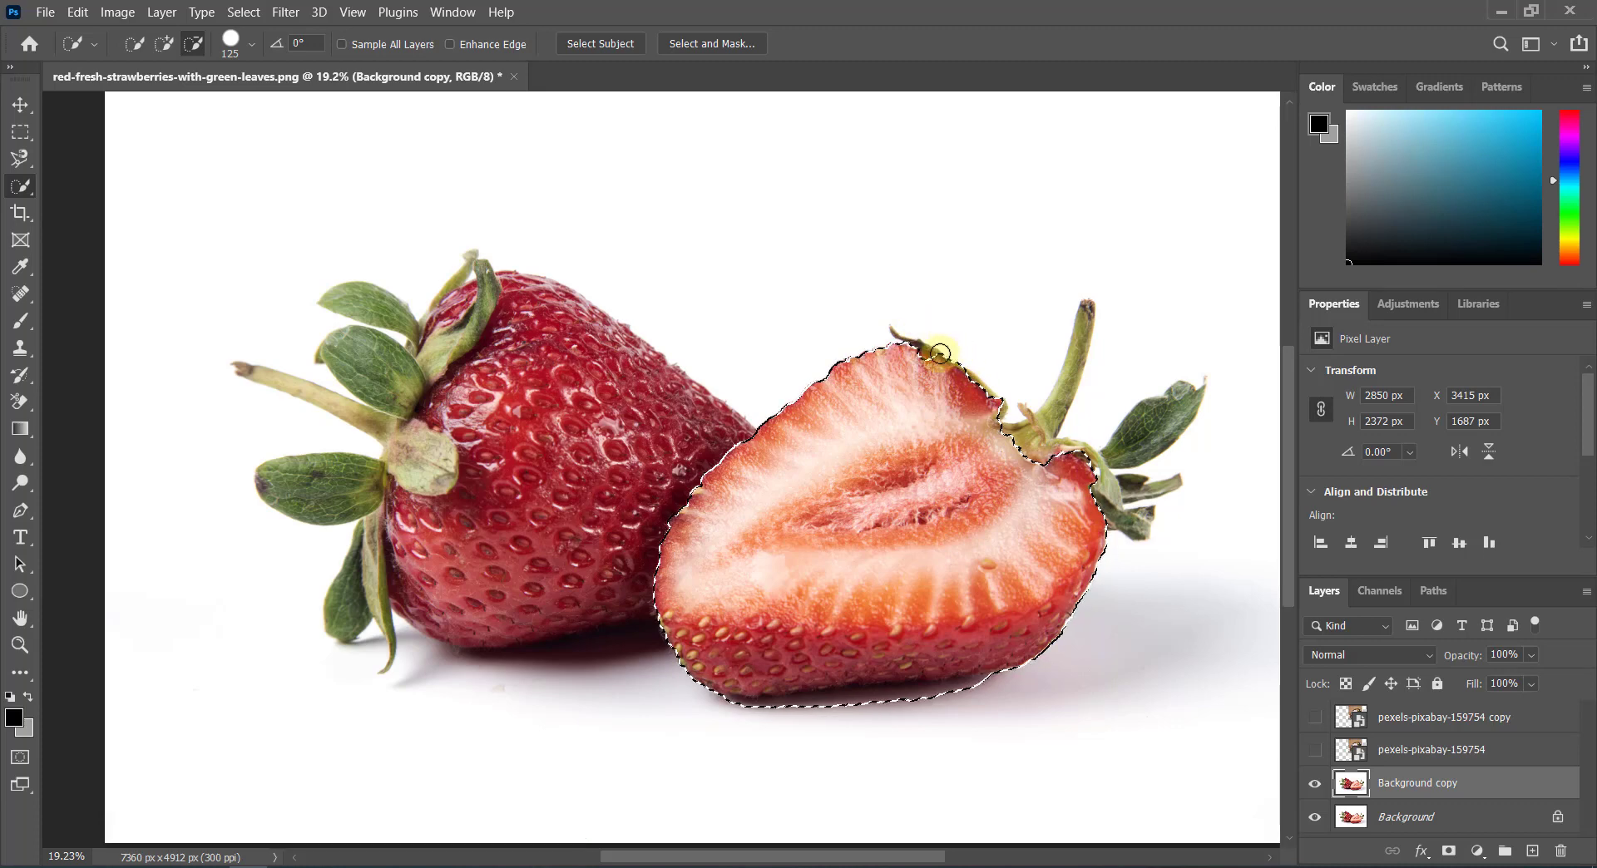
pyautogui.moveTo(940, 352)
pyautogui.mouseDown()
pyautogui.moveTo(927, 366)
pyautogui.moveTo(956, 348)
pyautogui.mouseUp()
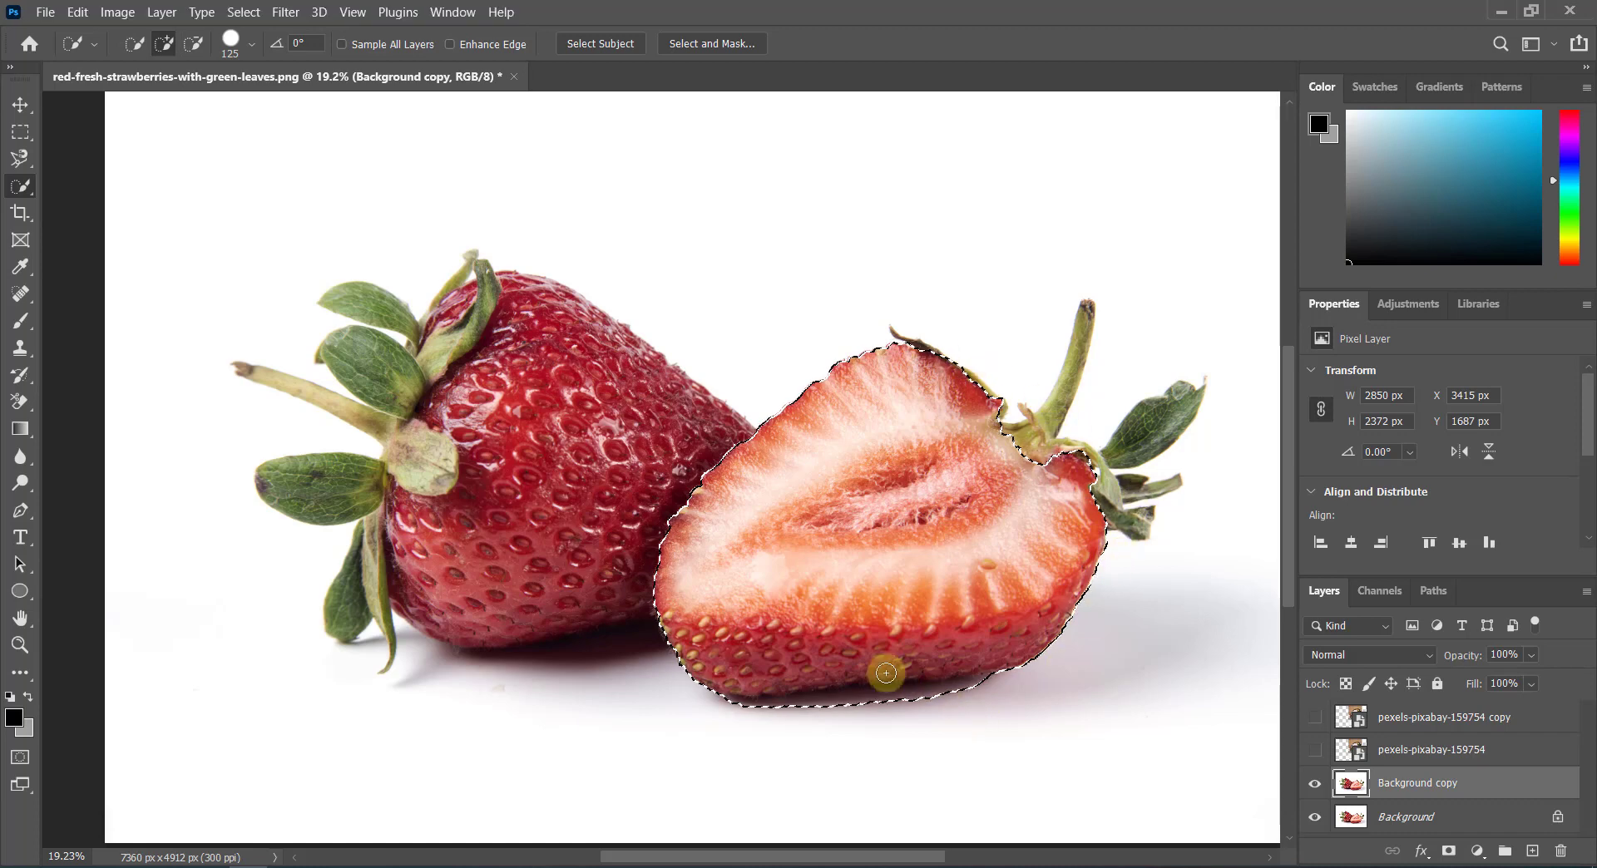
pyautogui.press('alt')
pyautogui.moveTo(715, 665)
pyautogui.mouseDown()
pyautogui.moveTo(1062, 623)
pyautogui.moveTo(1106, 567)
pyautogui.mouseUp()
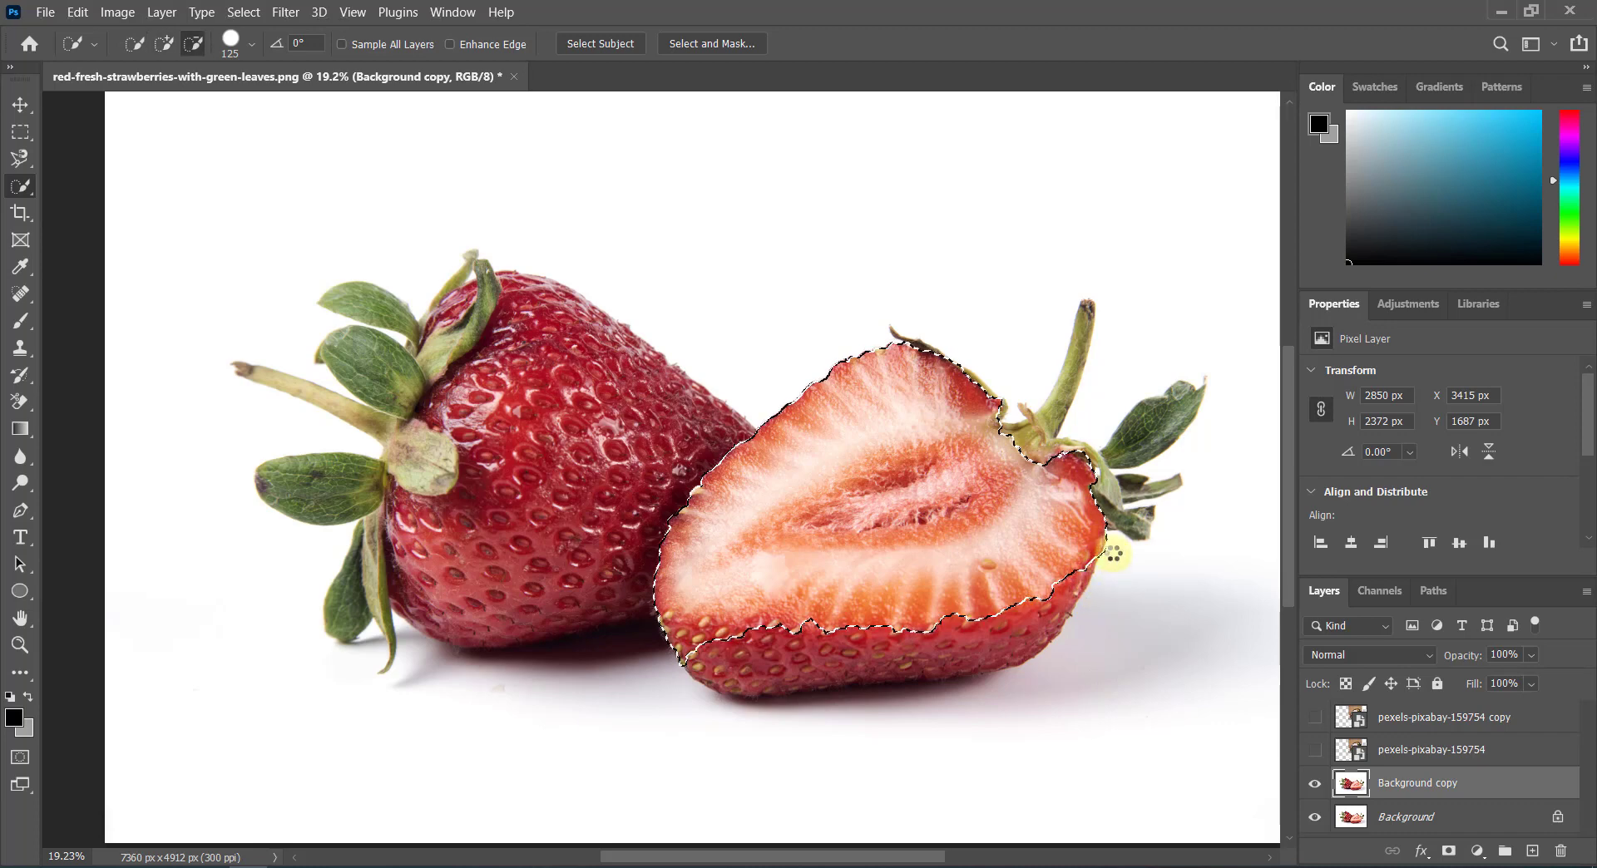
pyautogui.moveTo(1102, 567)
pyautogui.mouseDown()
pyautogui.moveTo(677, 641)
pyautogui.moveTo(802, 659)
pyautogui.mouseUp()
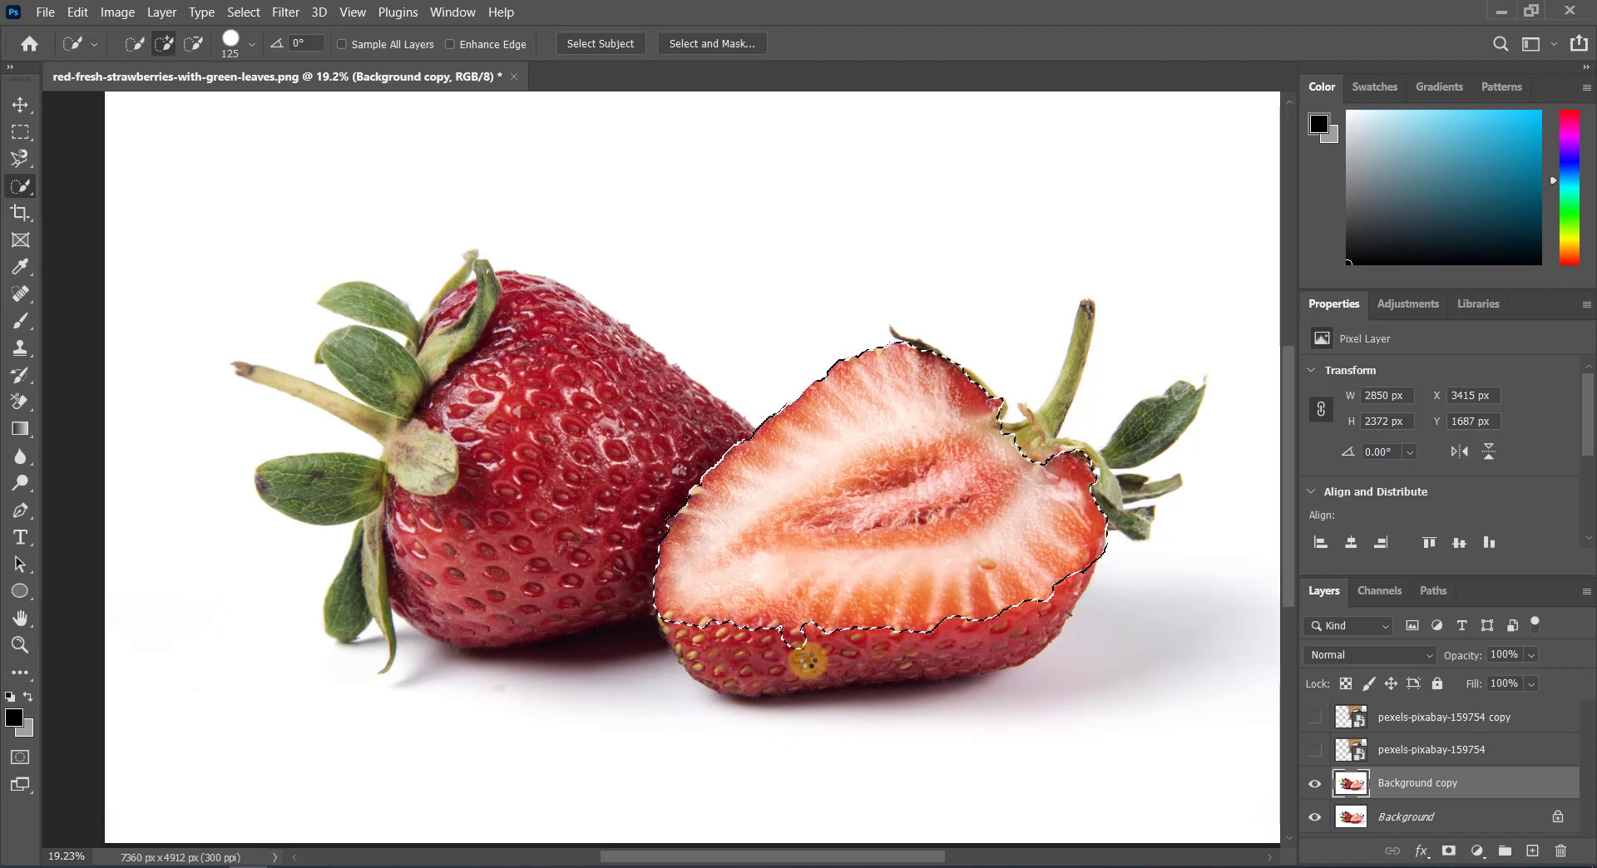
# Step: Contract the strawberry-flesh selection by 15 then 25 pixels and trim bumps off its lower edge
pyautogui.click(243, 12)
pyautogui.moveTo(325, 309)
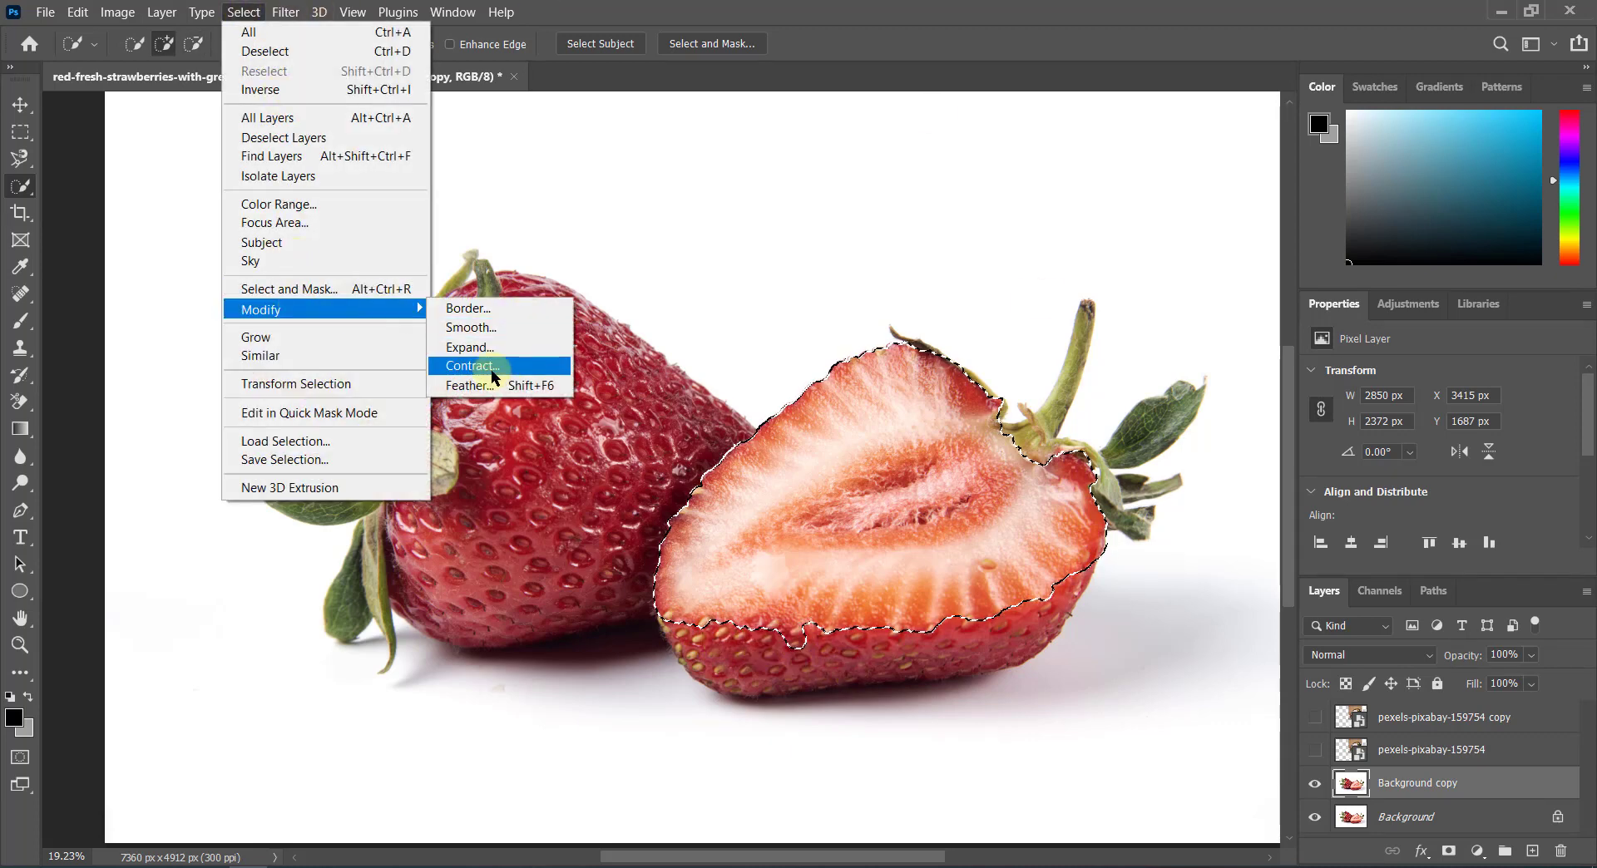
pyautogui.click(471, 366)
pyautogui.write('15')
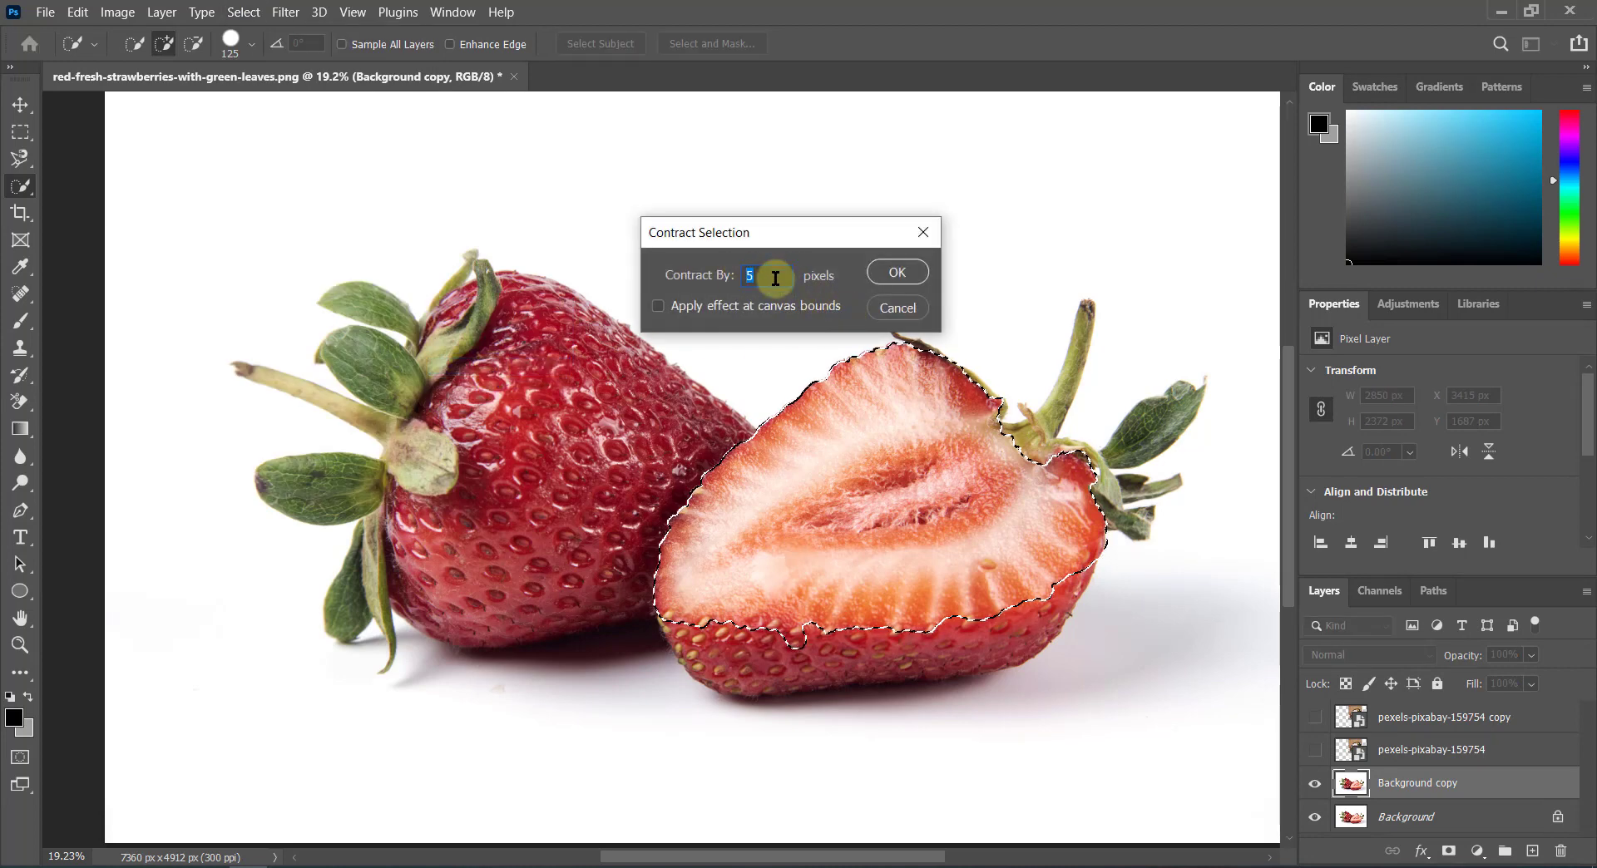
pyautogui.click(896, 271)
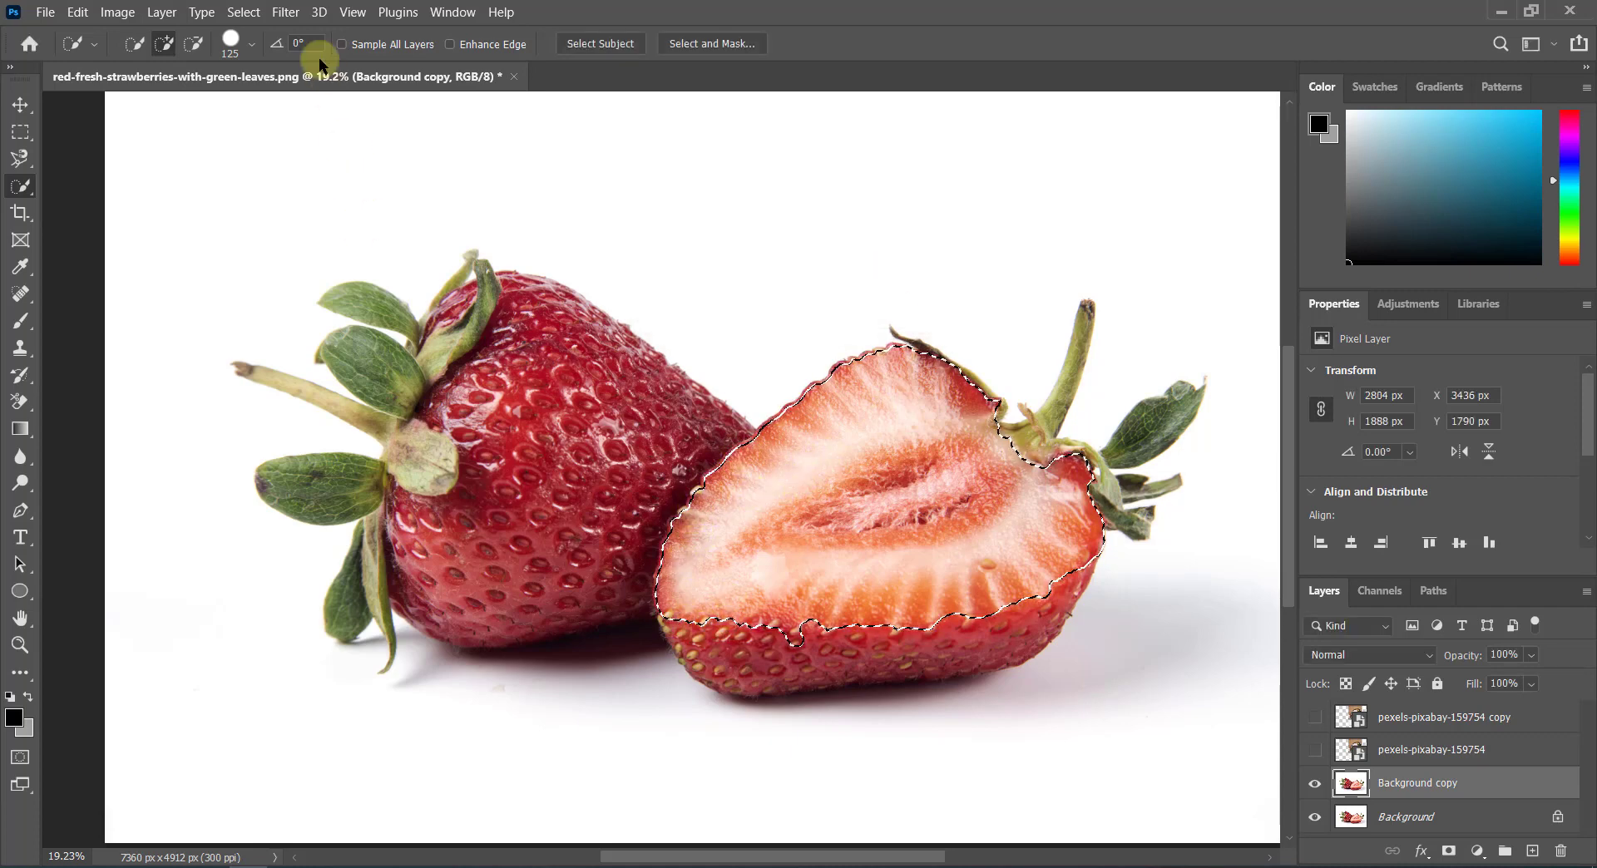
pyautogui.click(244, 11)
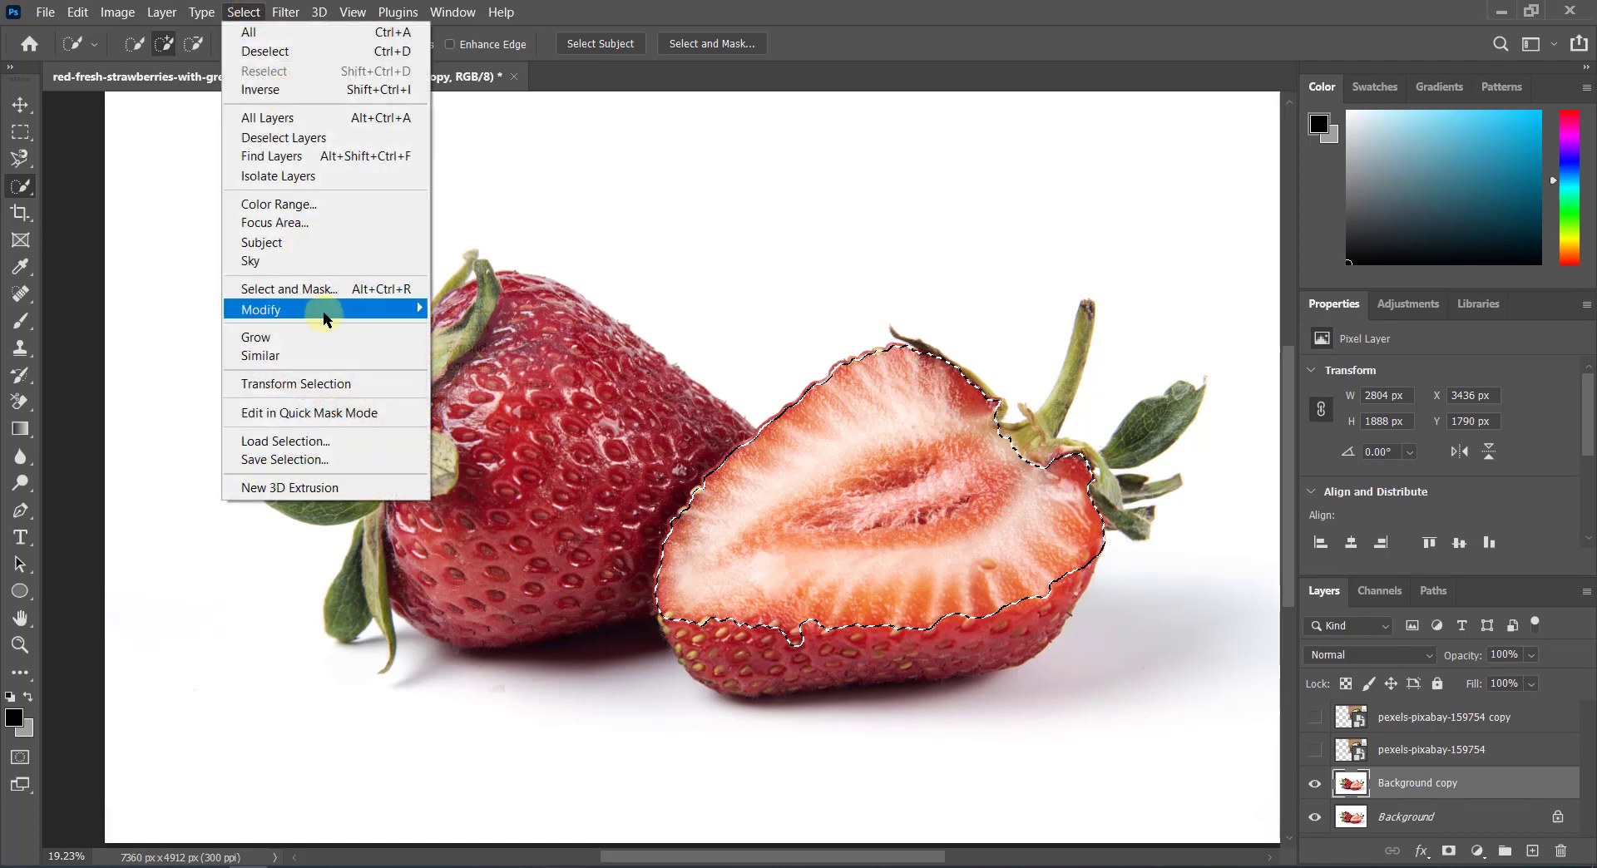
pyautogui.moveTo(324, 310)
pyautogui.click(490, 366)
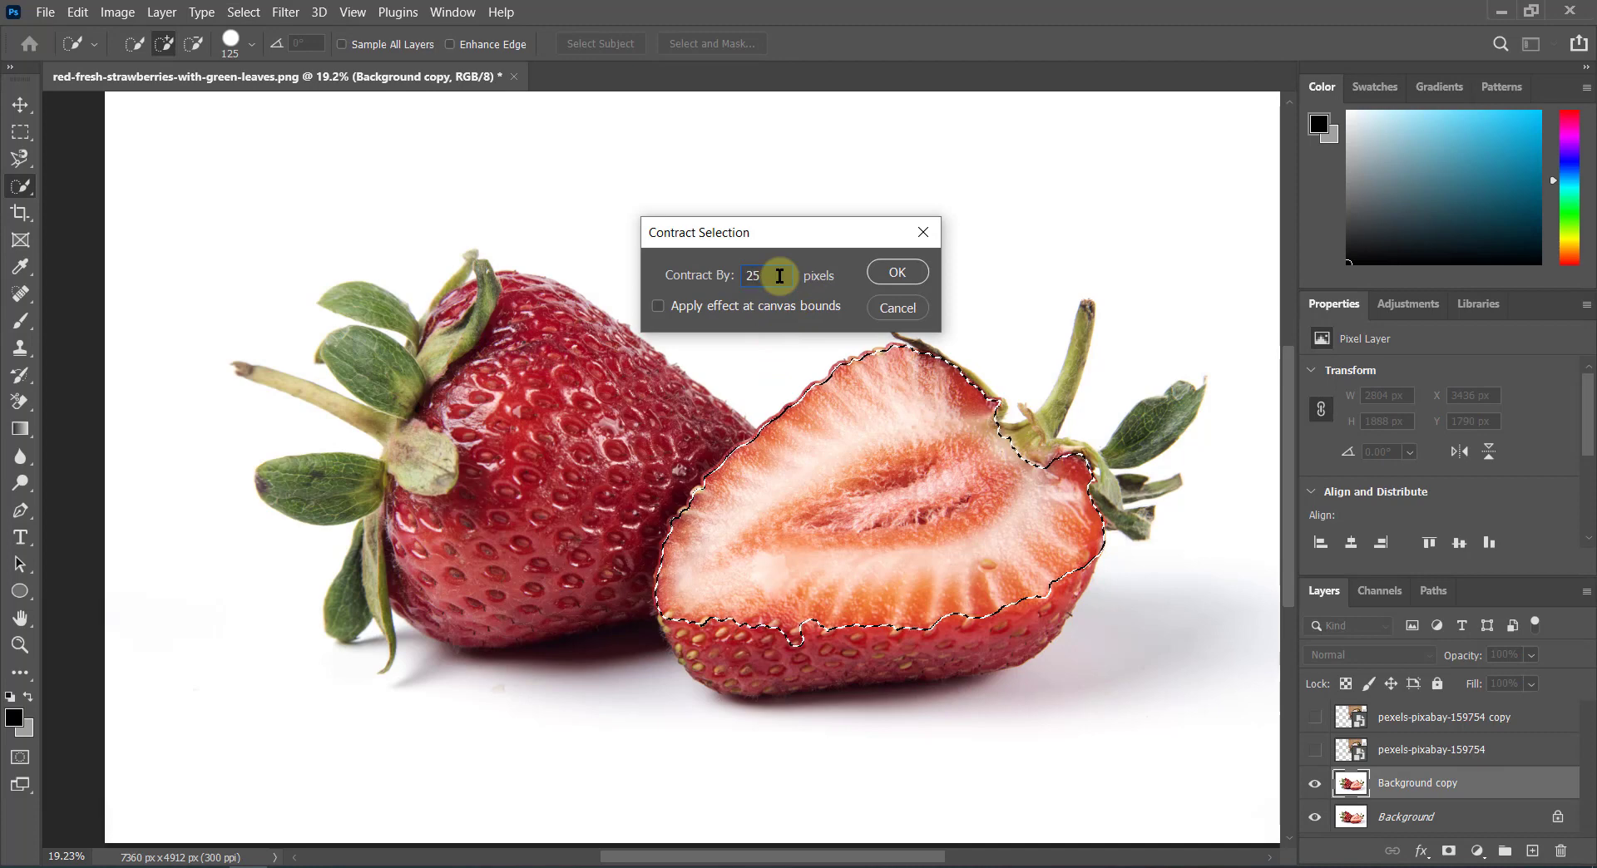
pyautogui.click(896, 273)
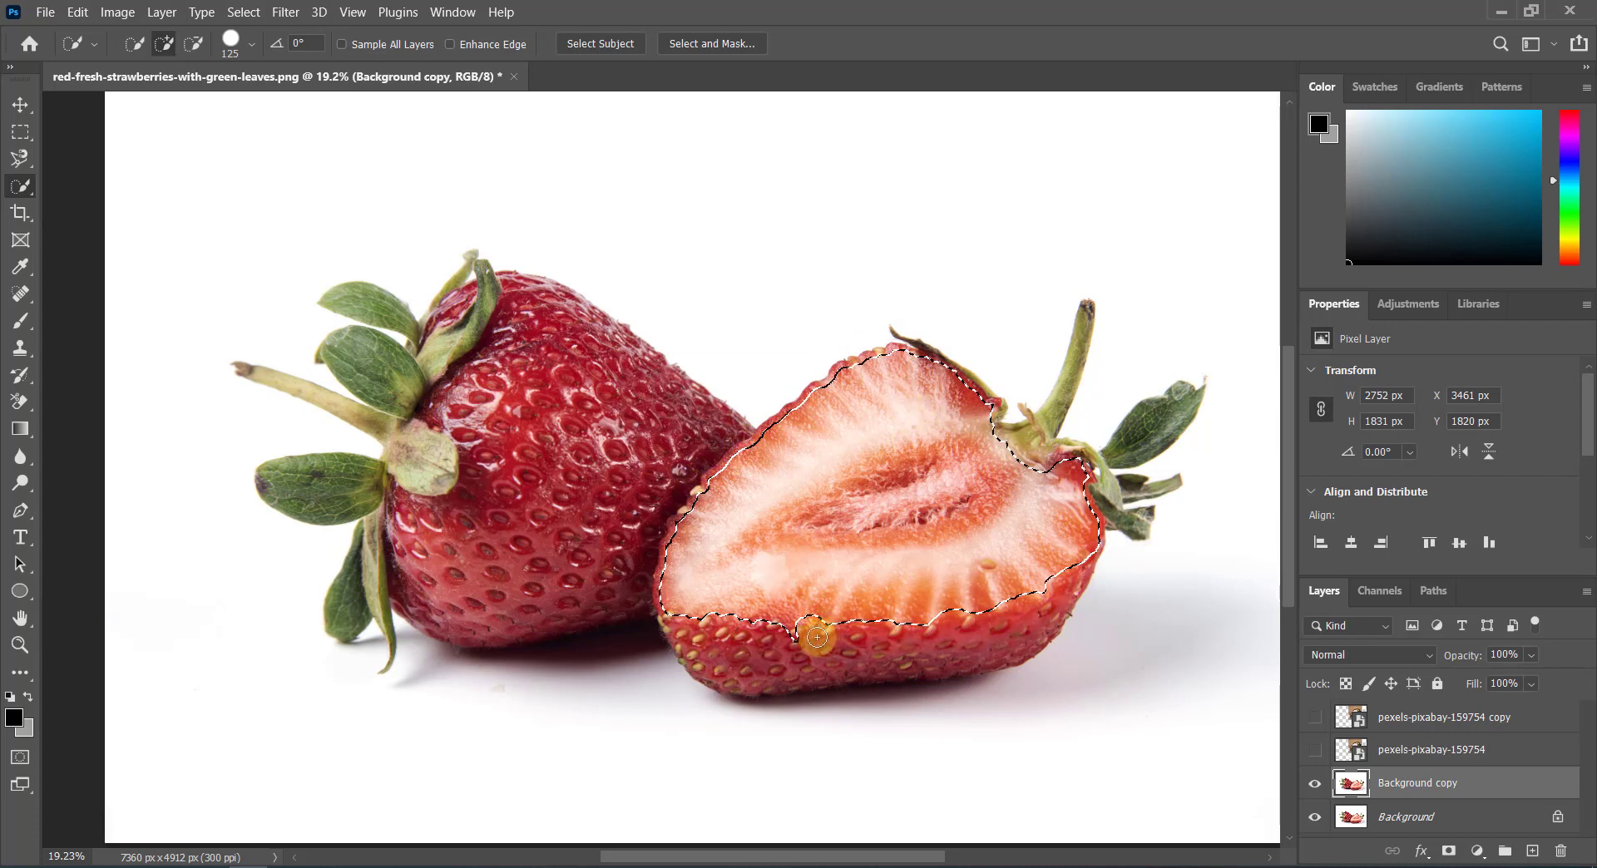
pyautogui.press('alt')
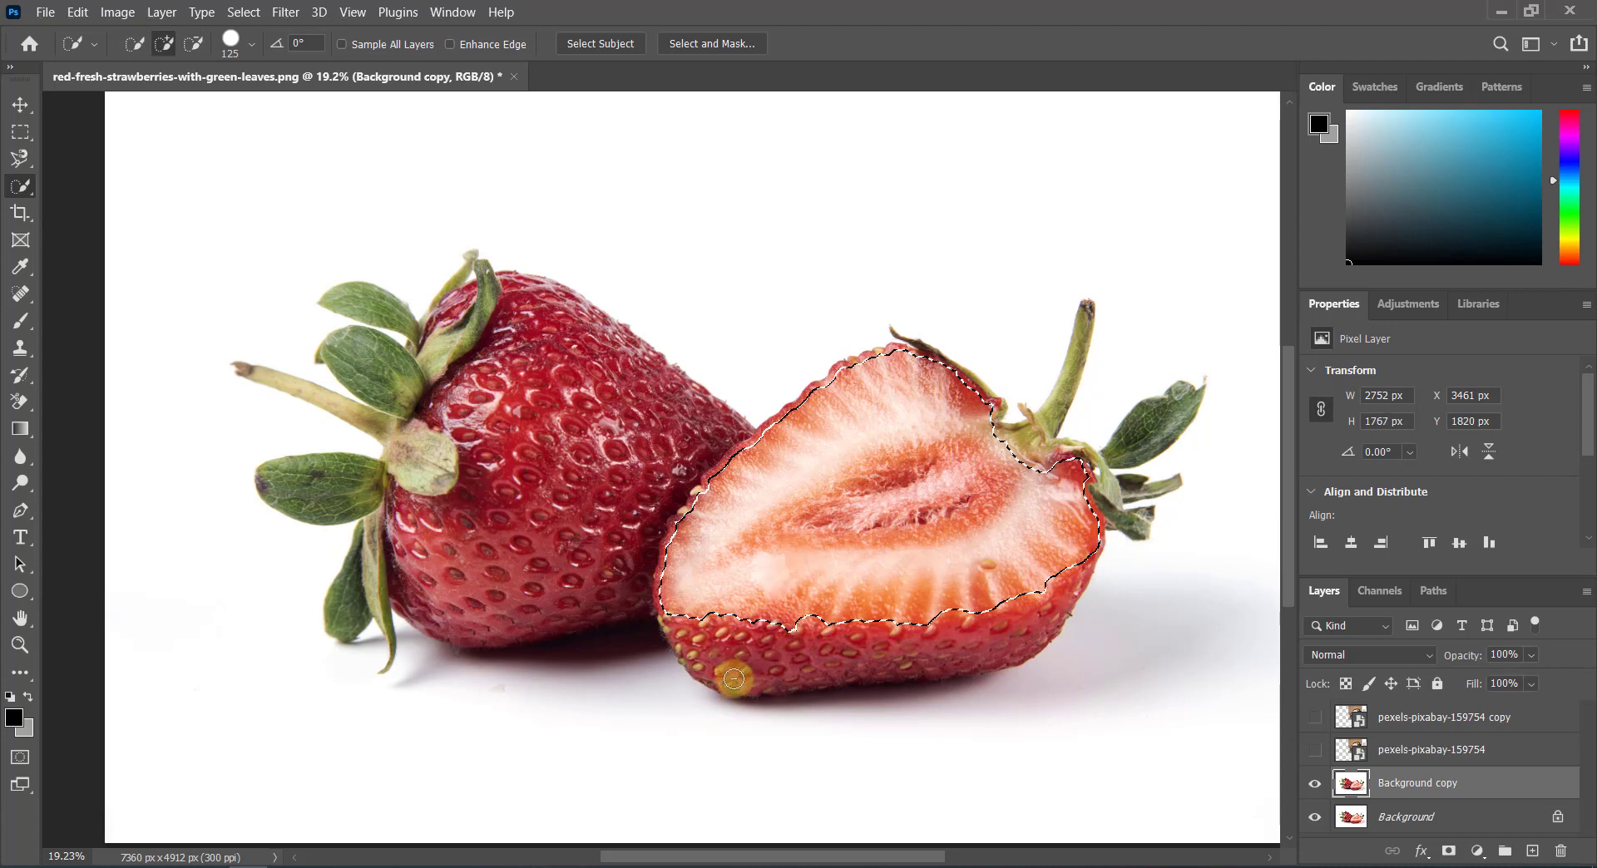
pyautogui.keyDown('alt'); pyautogui.click(790, 634); pyautogui.keyUp('alt')
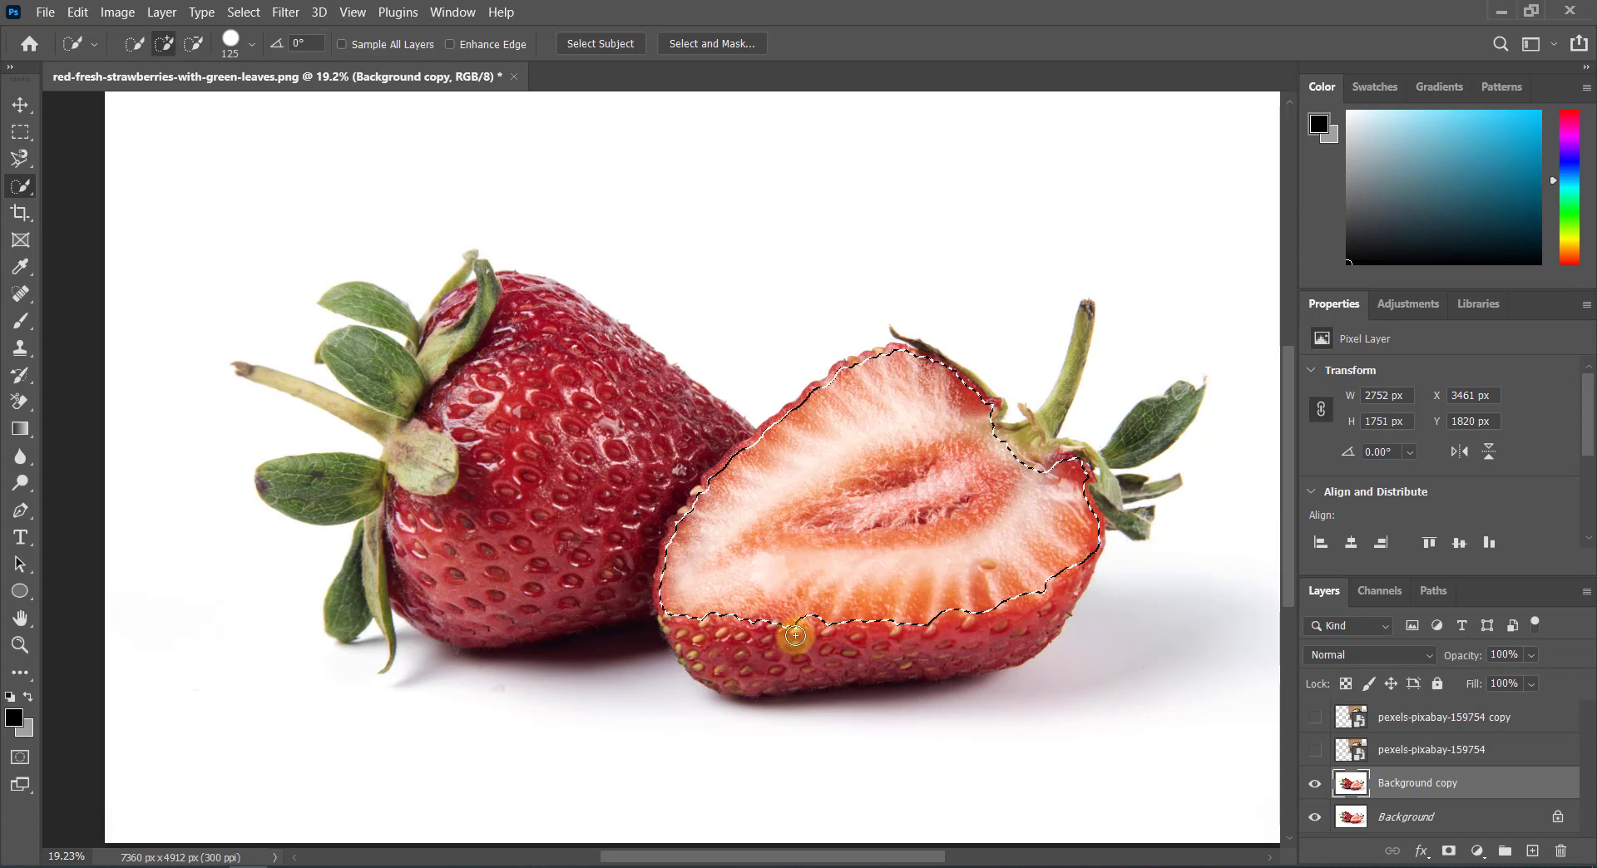
pyautogui.keyDown('alt'); pyautogui.click(794, 635); pyautogui.keyUp('alt')
pyautogui.keyDown('alt'); pyautogui.click(789, 641); pyautogui.keyUp('alt')
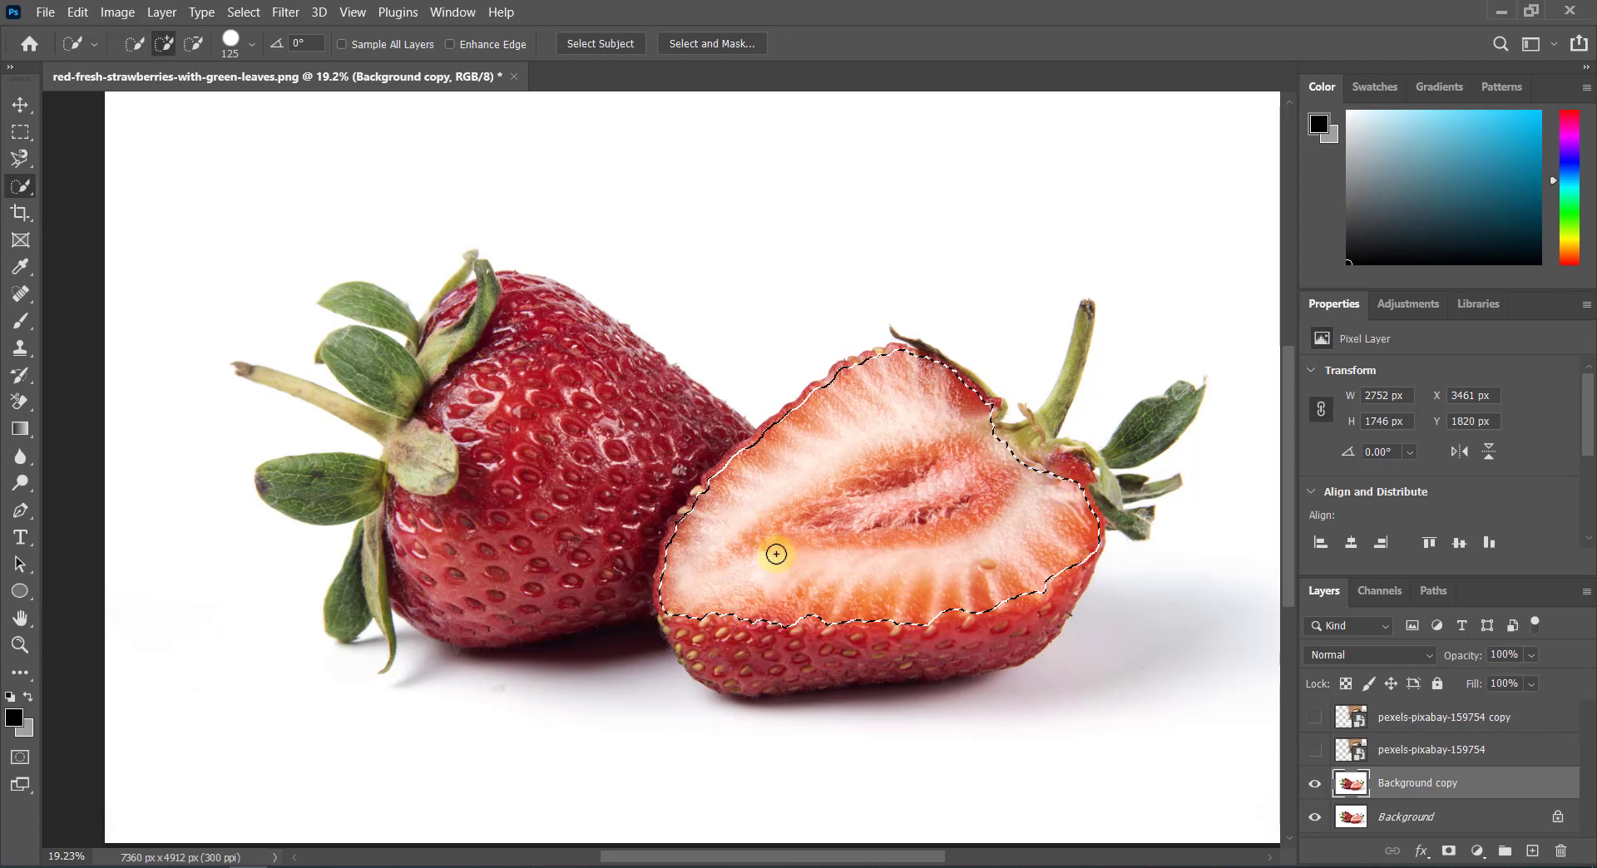
# Step: Add a layer mask from the selection to the original baby layer and show the baby copy layer
pyautogui.click(1314, 749)
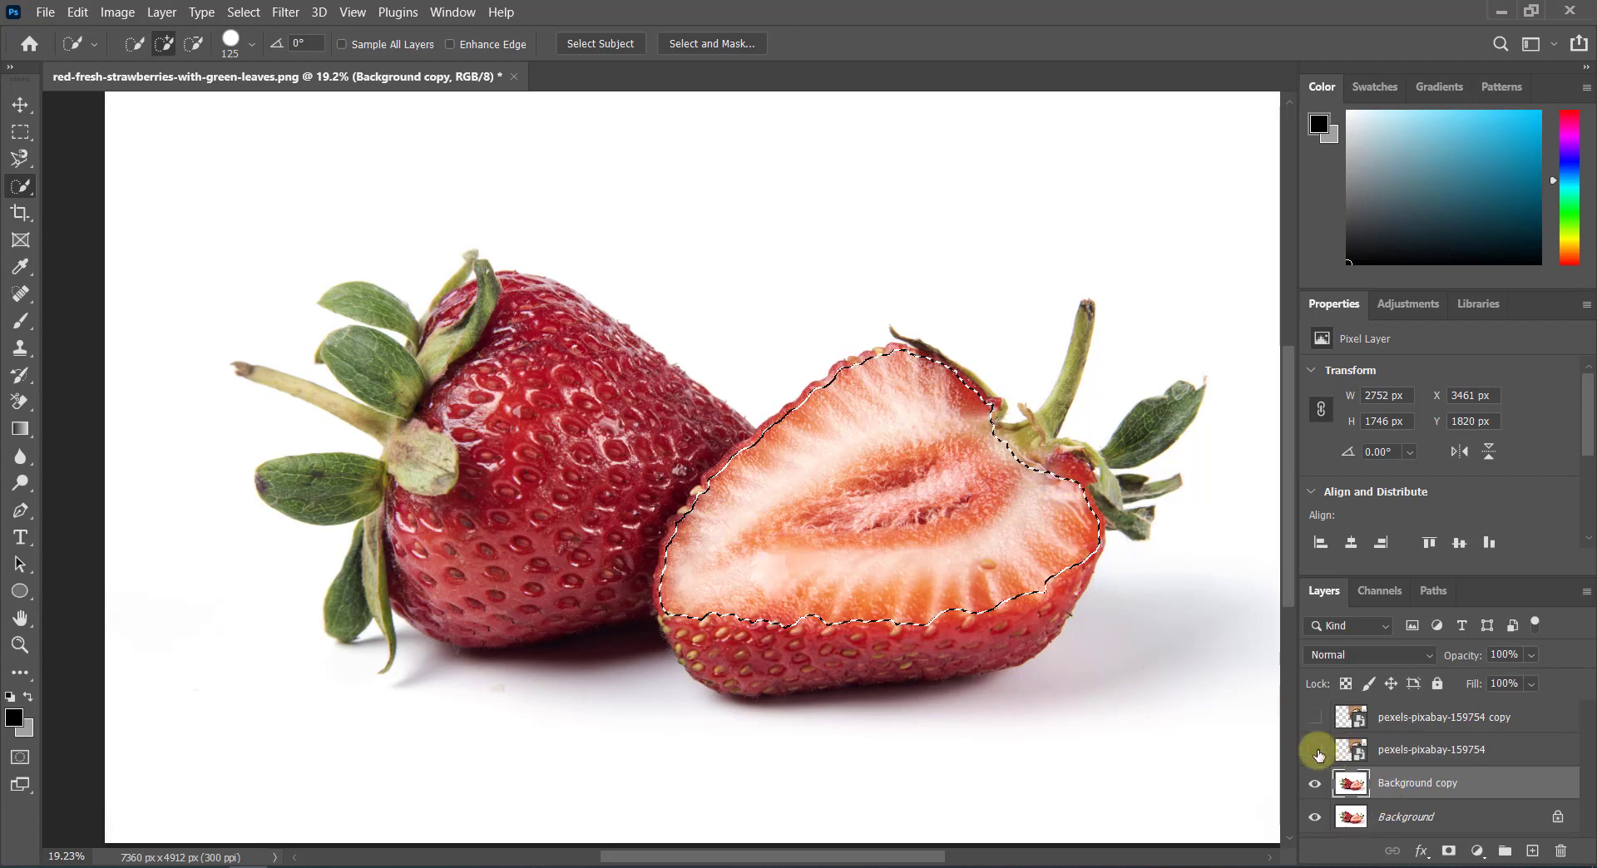
pyautogui.click(1418, 752)
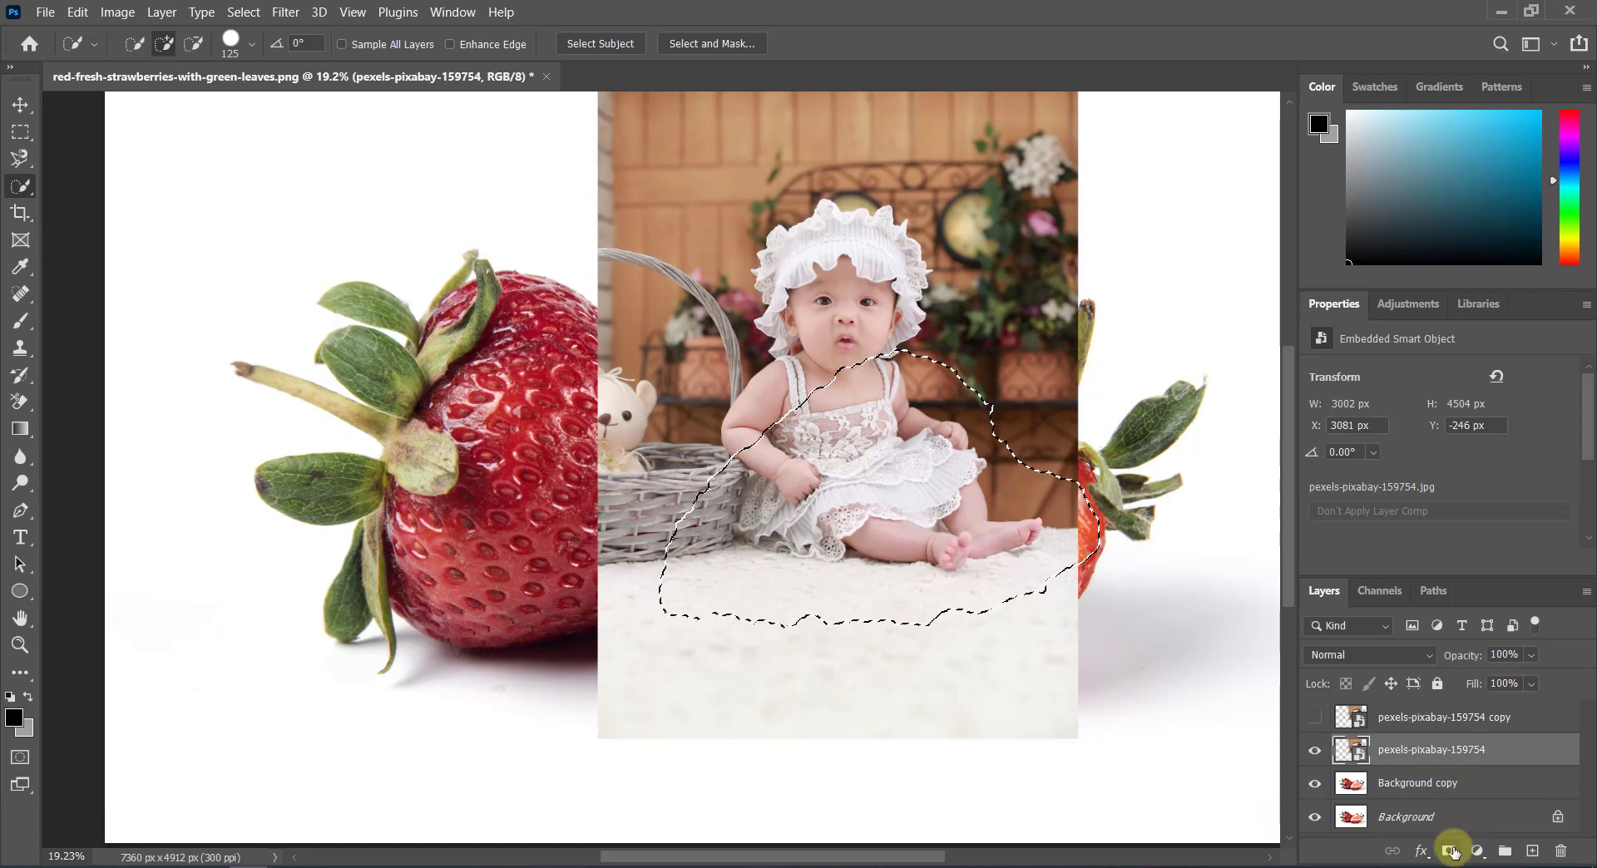
pyautogui.click(1451, 851)
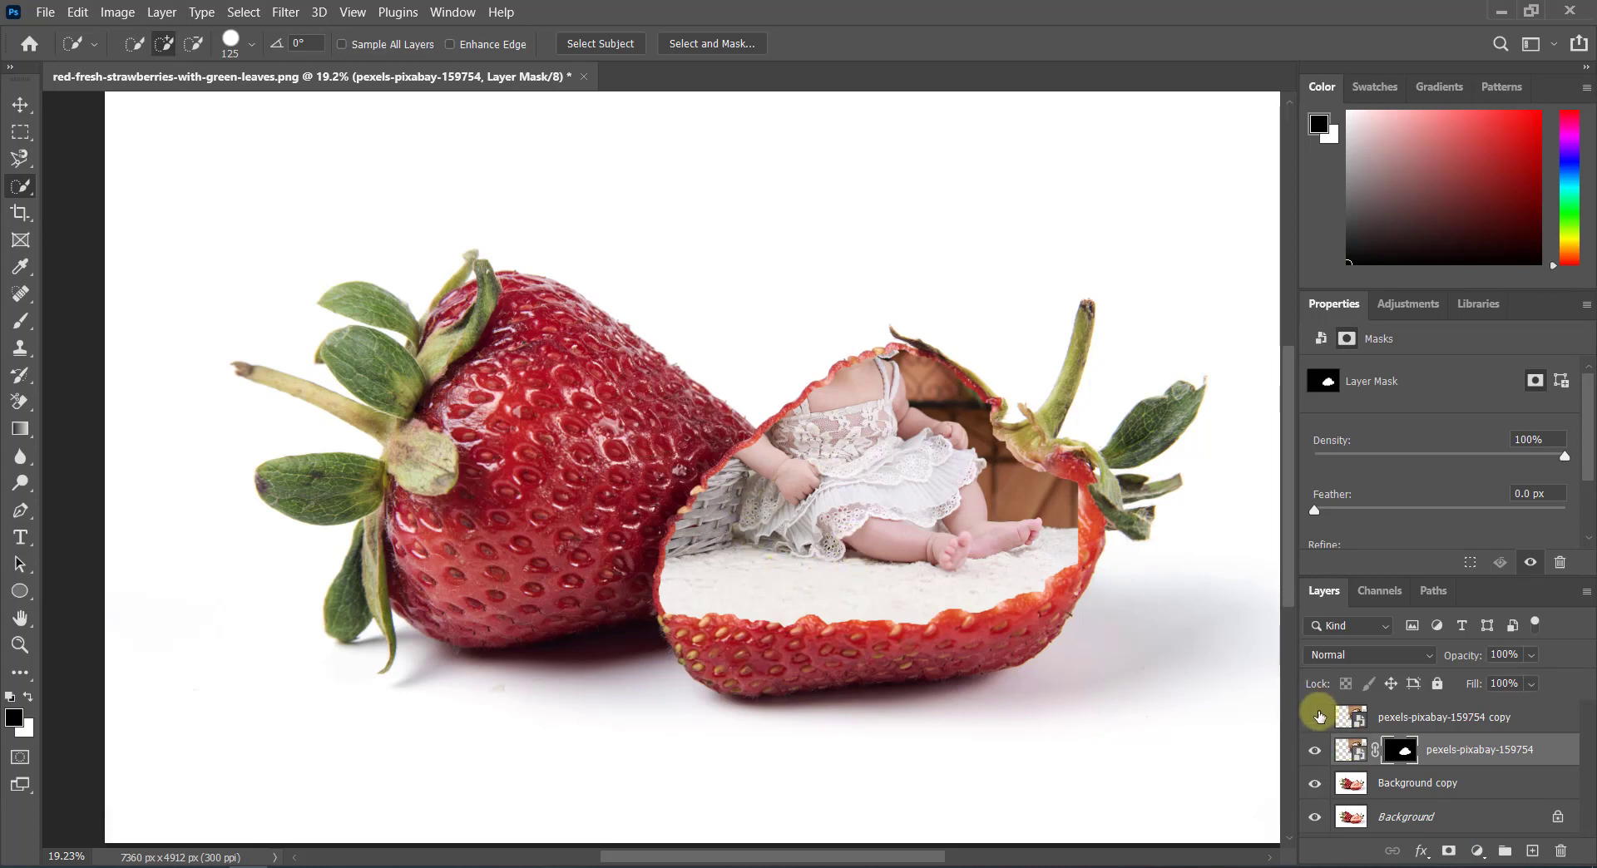
pyautogui.click(1315, 716)
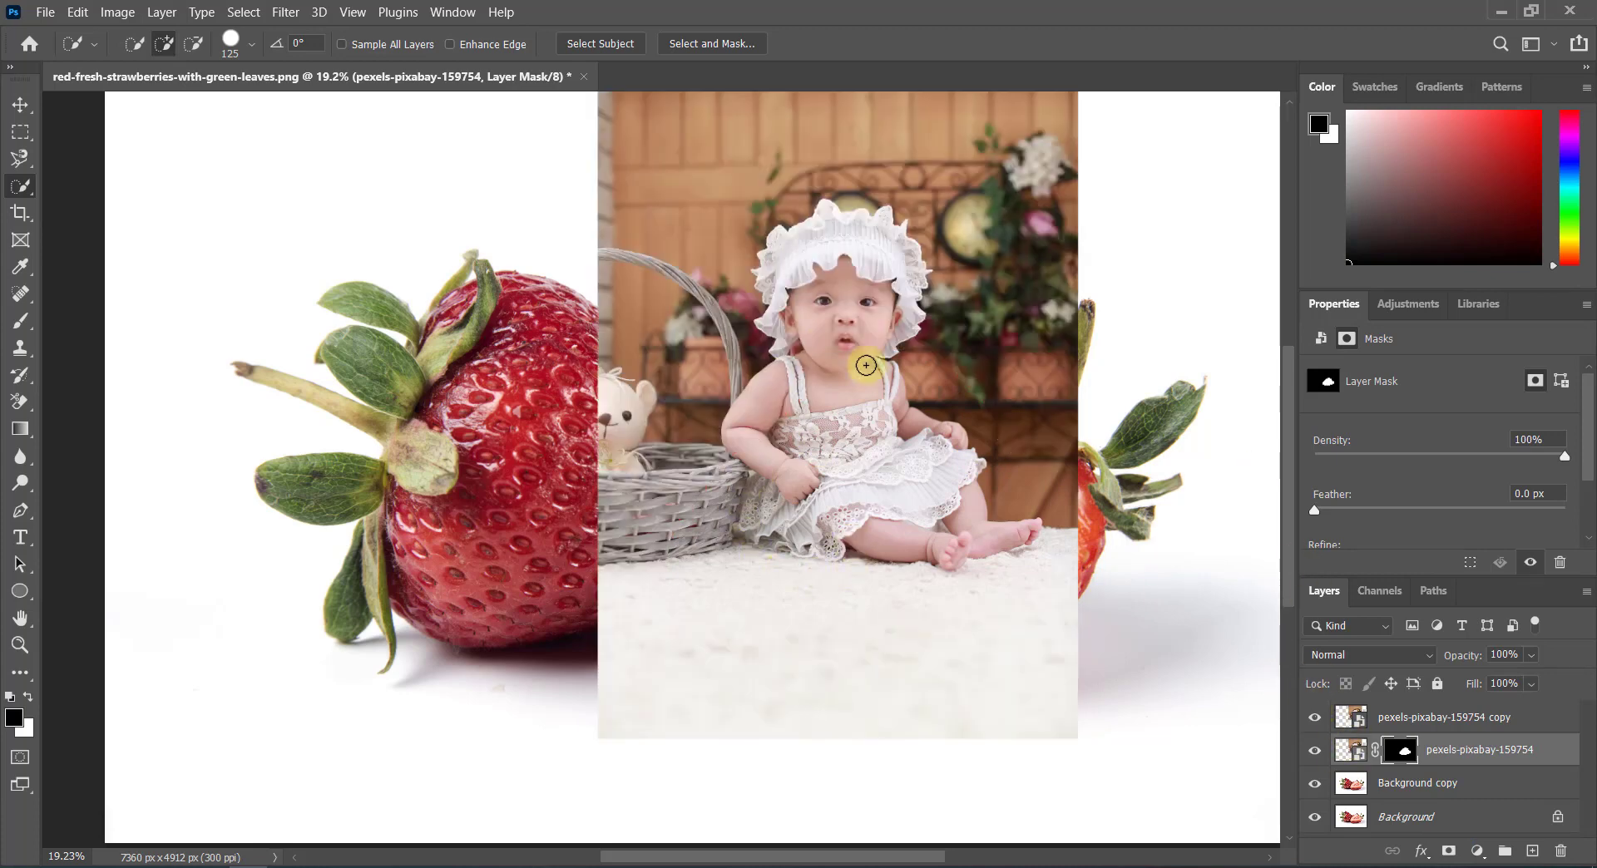
# Step: Lasso the baby from bonnet to feet using the Object Selection Tool in Lasso mode
pyautogui.rightClick(19, 191)
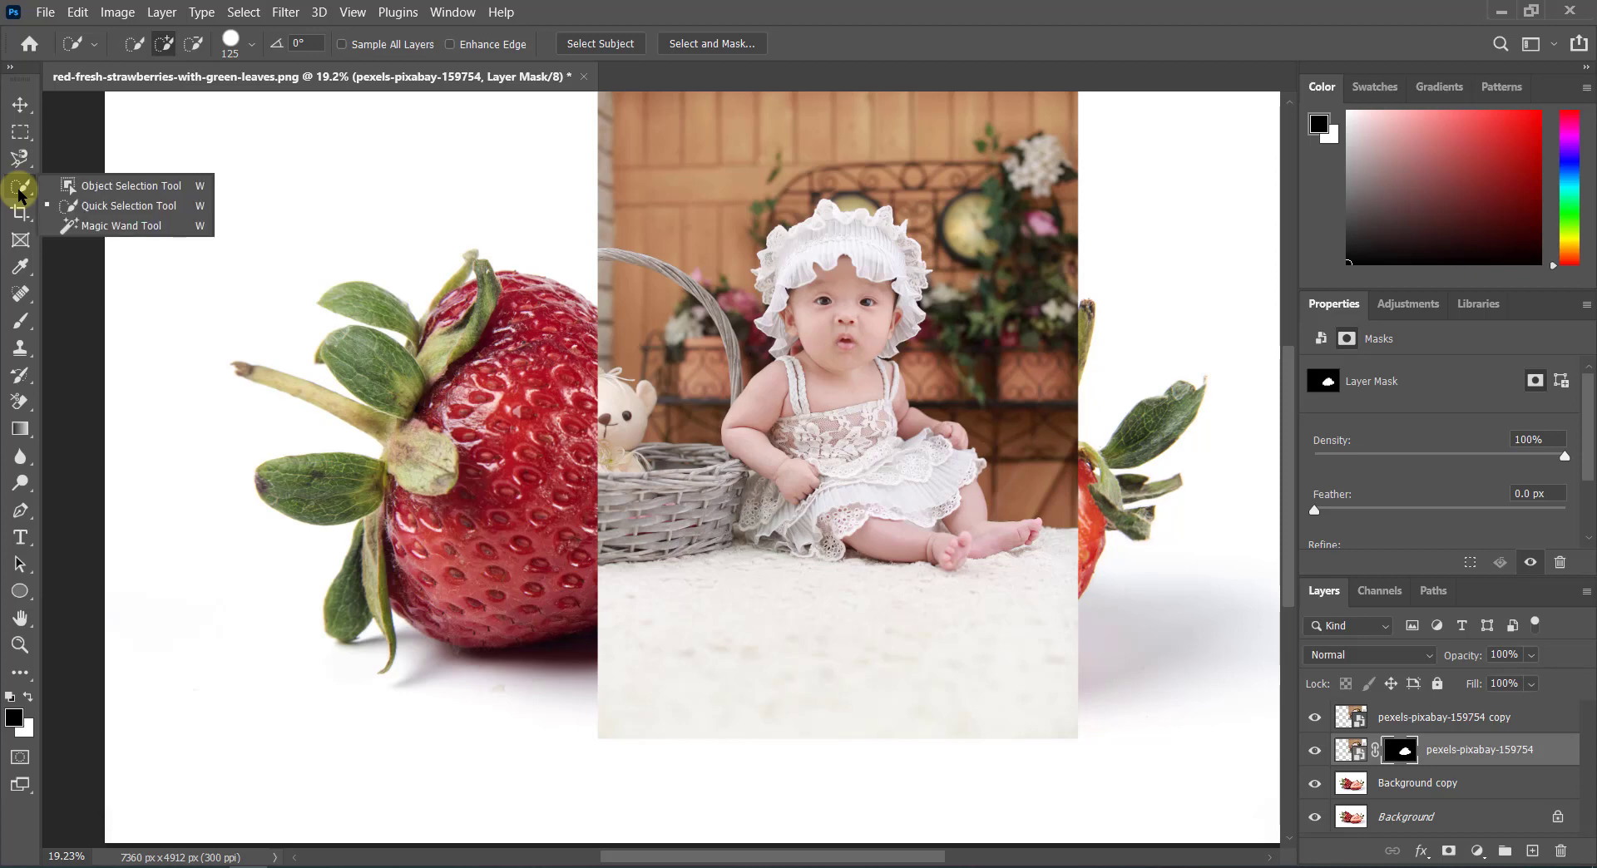
pyautogui.click(120, 186)
pyautogui.click(328, 50)
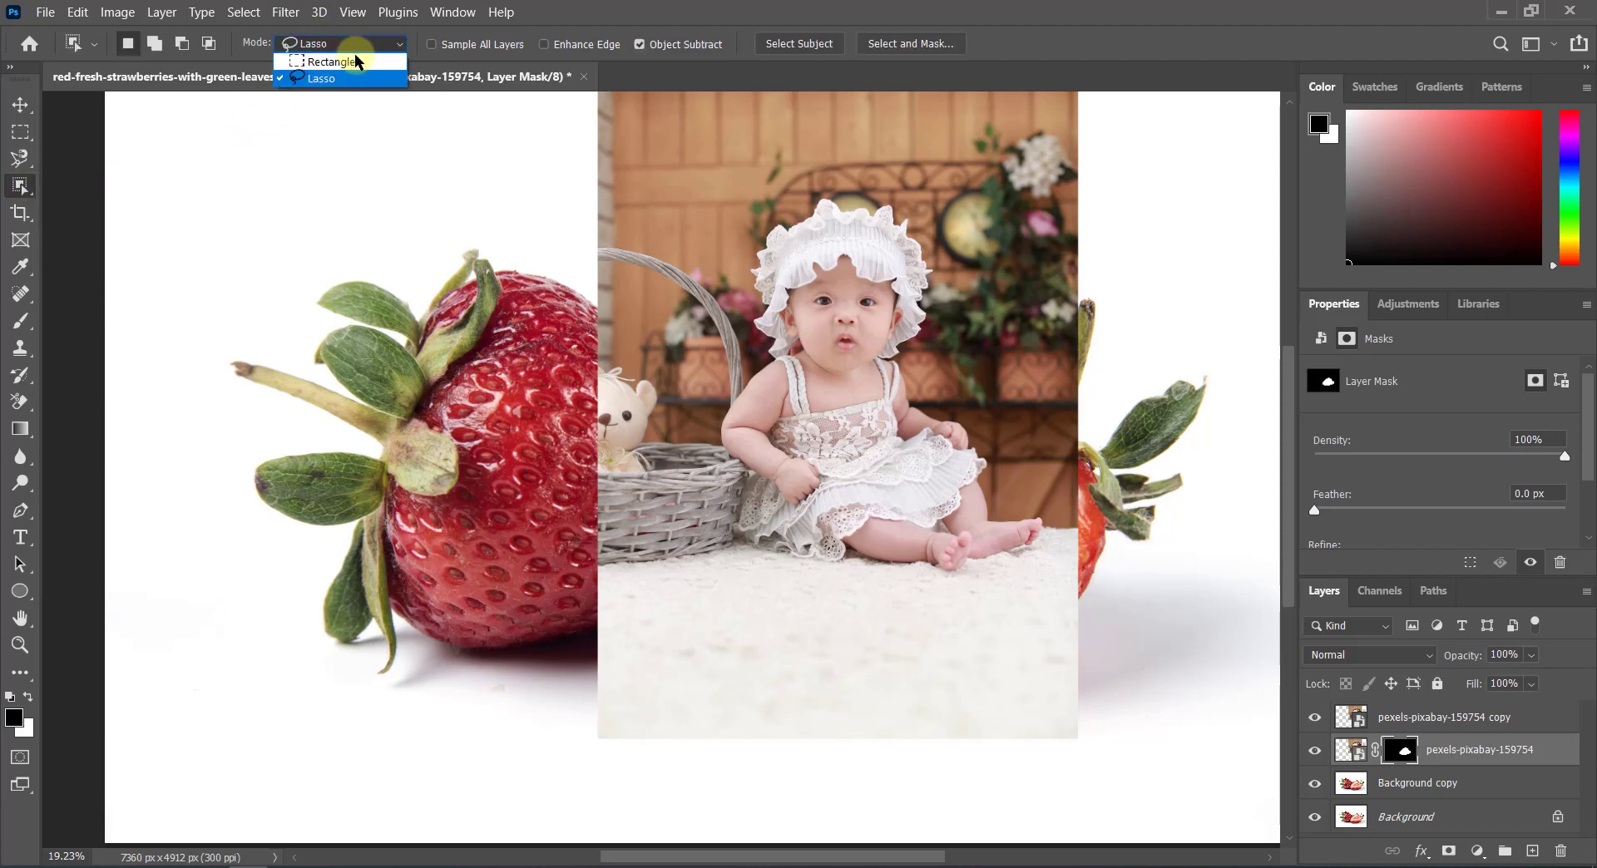
pyautogui.click(341, 76)
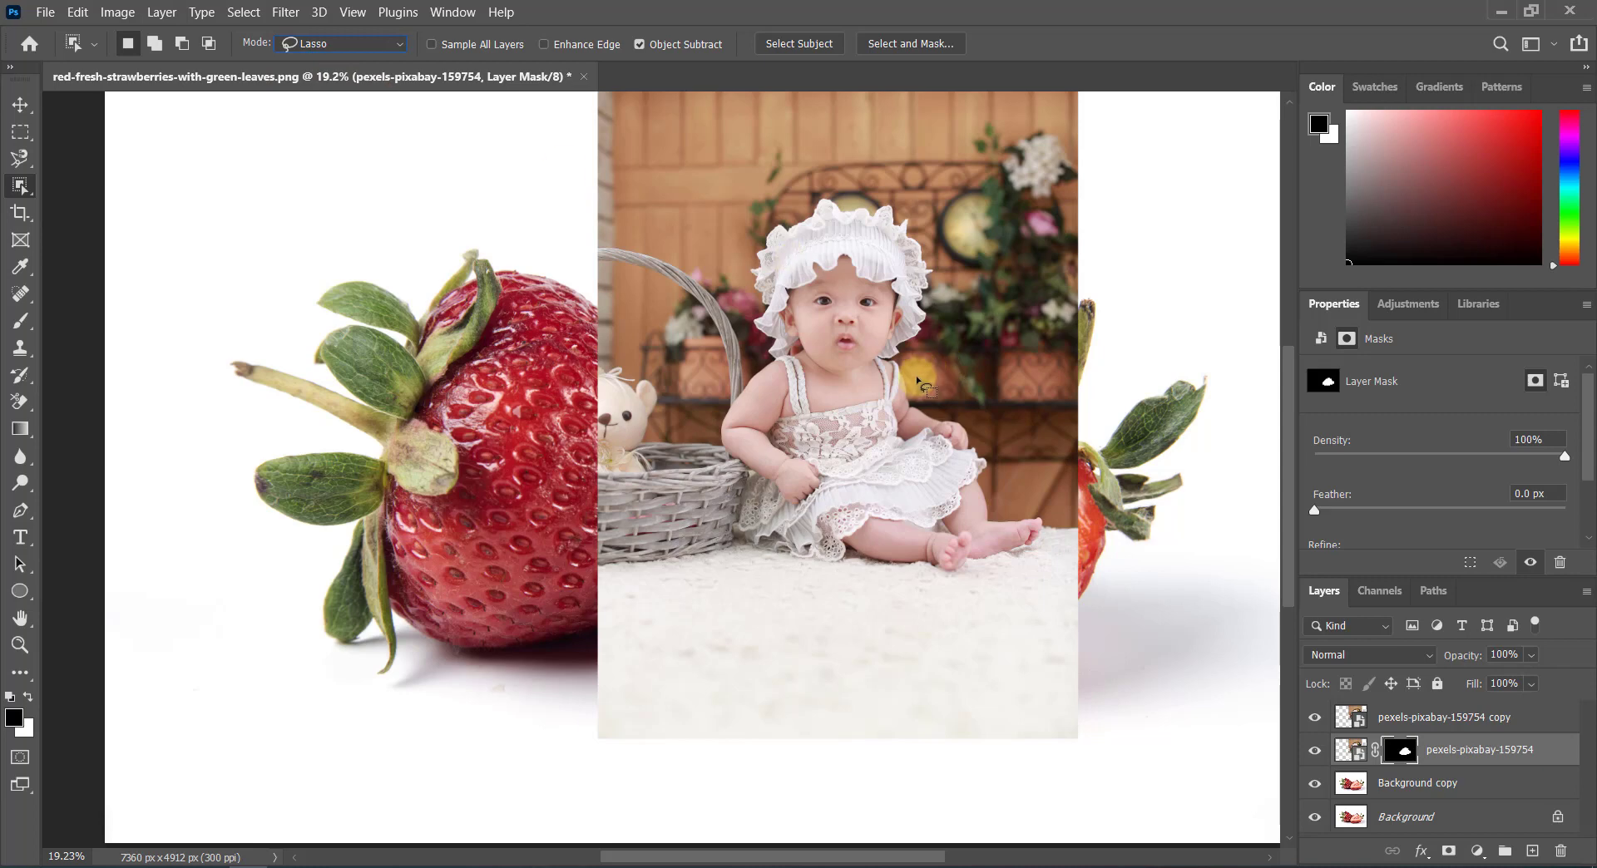
pyautogui.moveTo(911, 369)
pyautogui.mouseDown()
pyautogui.moveTo(937, 311)
pyautogui.moveTo(931, 249)
pyautogui.moveTo(890, 200)
pyautogui.moveTo(807, 194)
pyautogui.moveTo(746, 241)
pyautogui.moveTo(756, 343)
pyautogui.moveTo(716, 441)
pyautogui.moveTo(731, 548)
pyautogui.mouseUp()
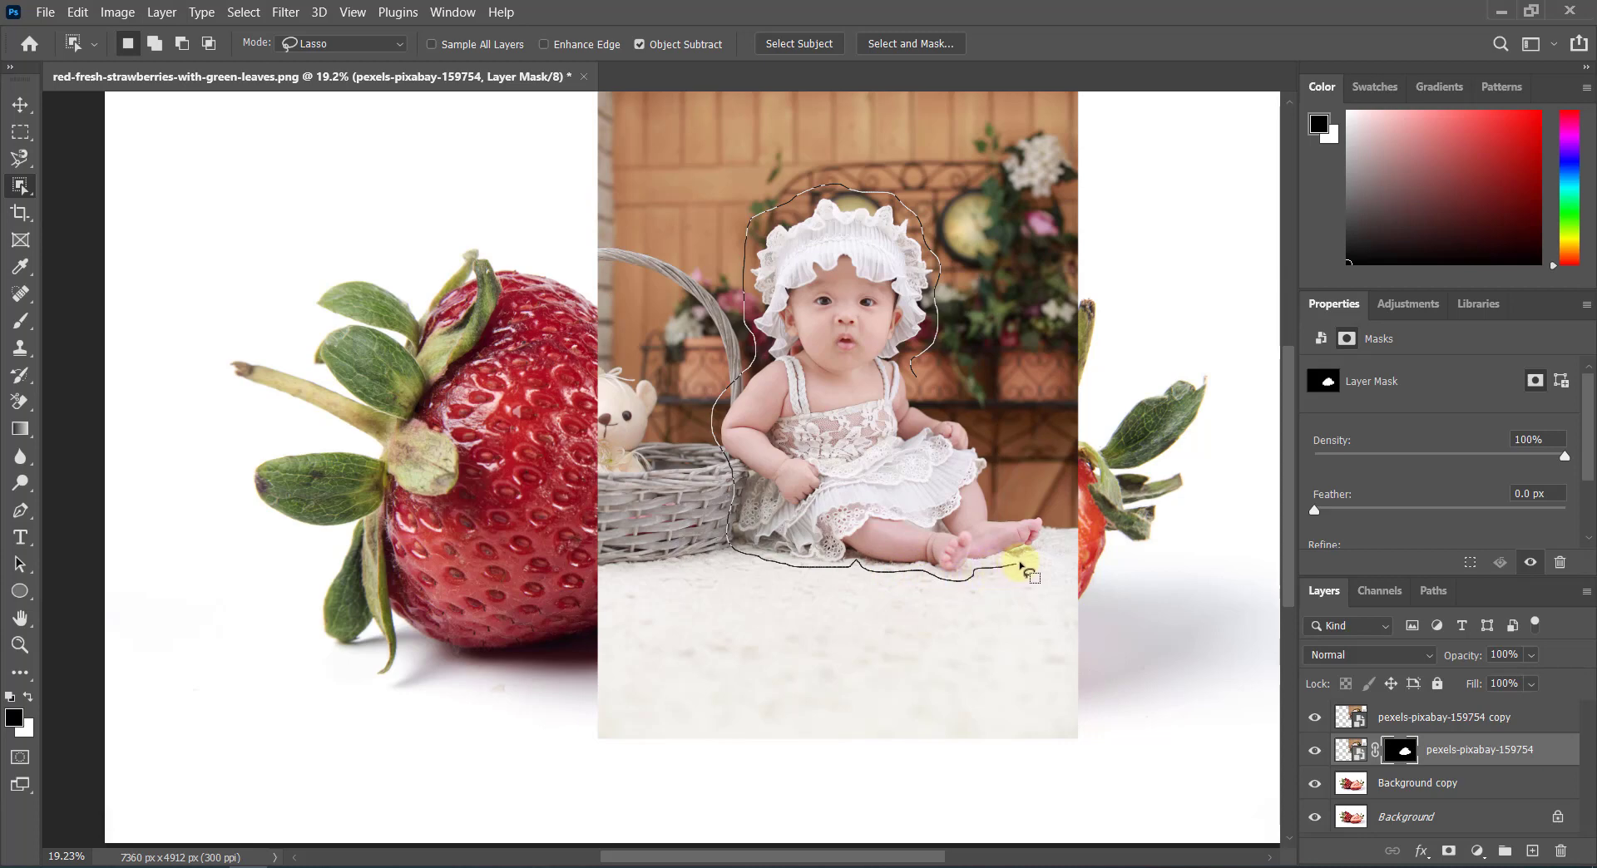
pyautogui.moveTo(1050, 549)
pyautogui.mouseDown()
pyautogui.moveTo(1040, 497)
pyautogui.moveTo(1006, 516)
pyautogui.moveTo(969, 420)
pyautogui.moveTo(915, 370)
pyautogui.moveTo(938, 376)
pyautogui.mouseUp()
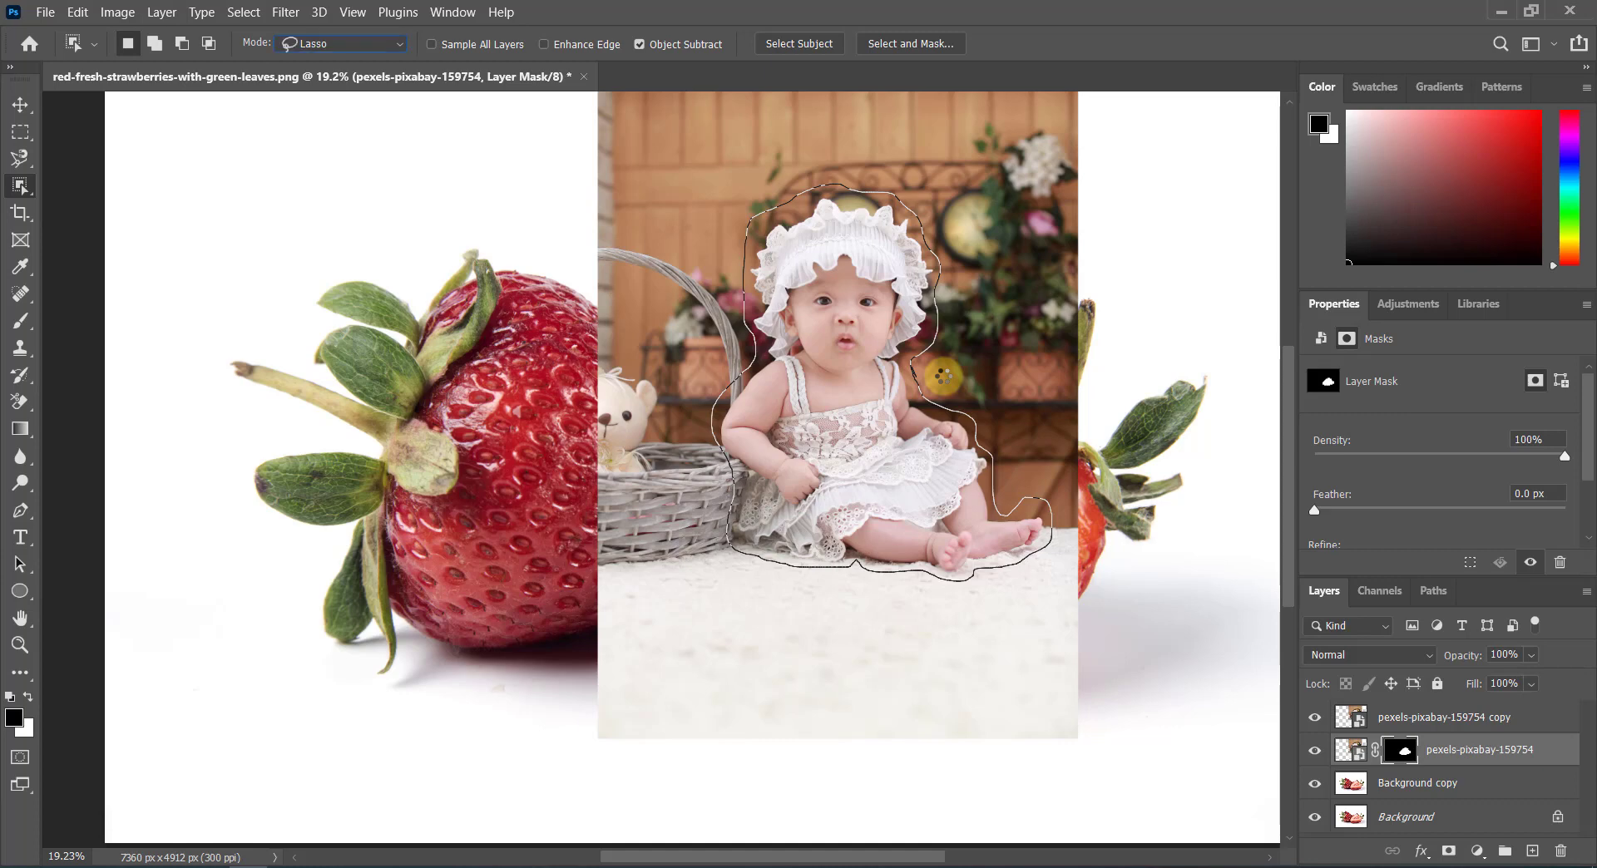
pyautogui.moveTo(942, 376); pyautogui.dragTo(938, 376)
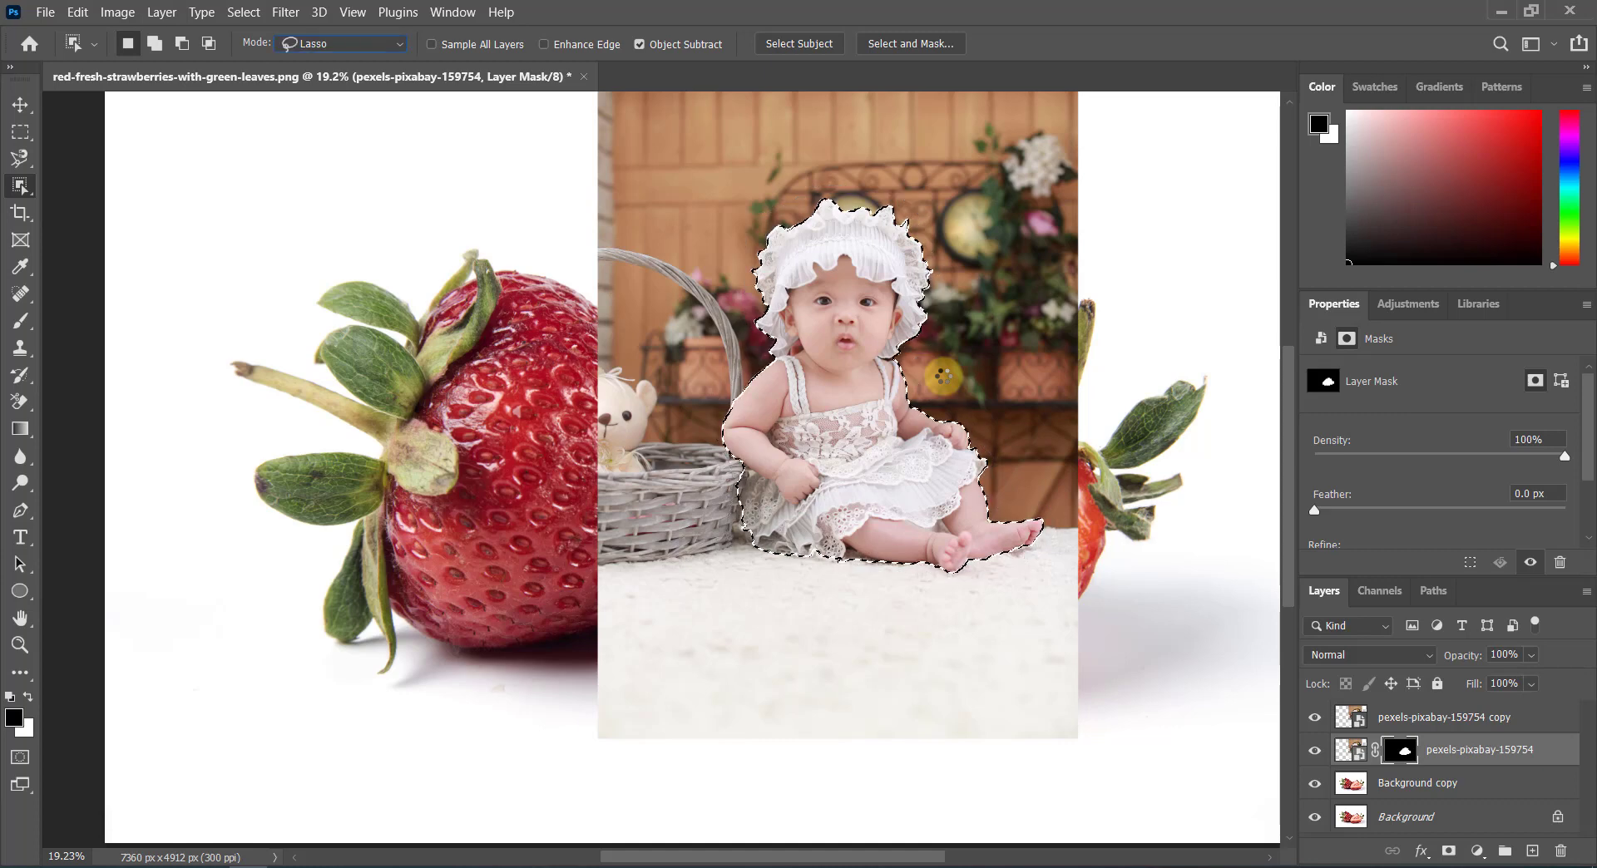
pyautogui.click(246, 12)
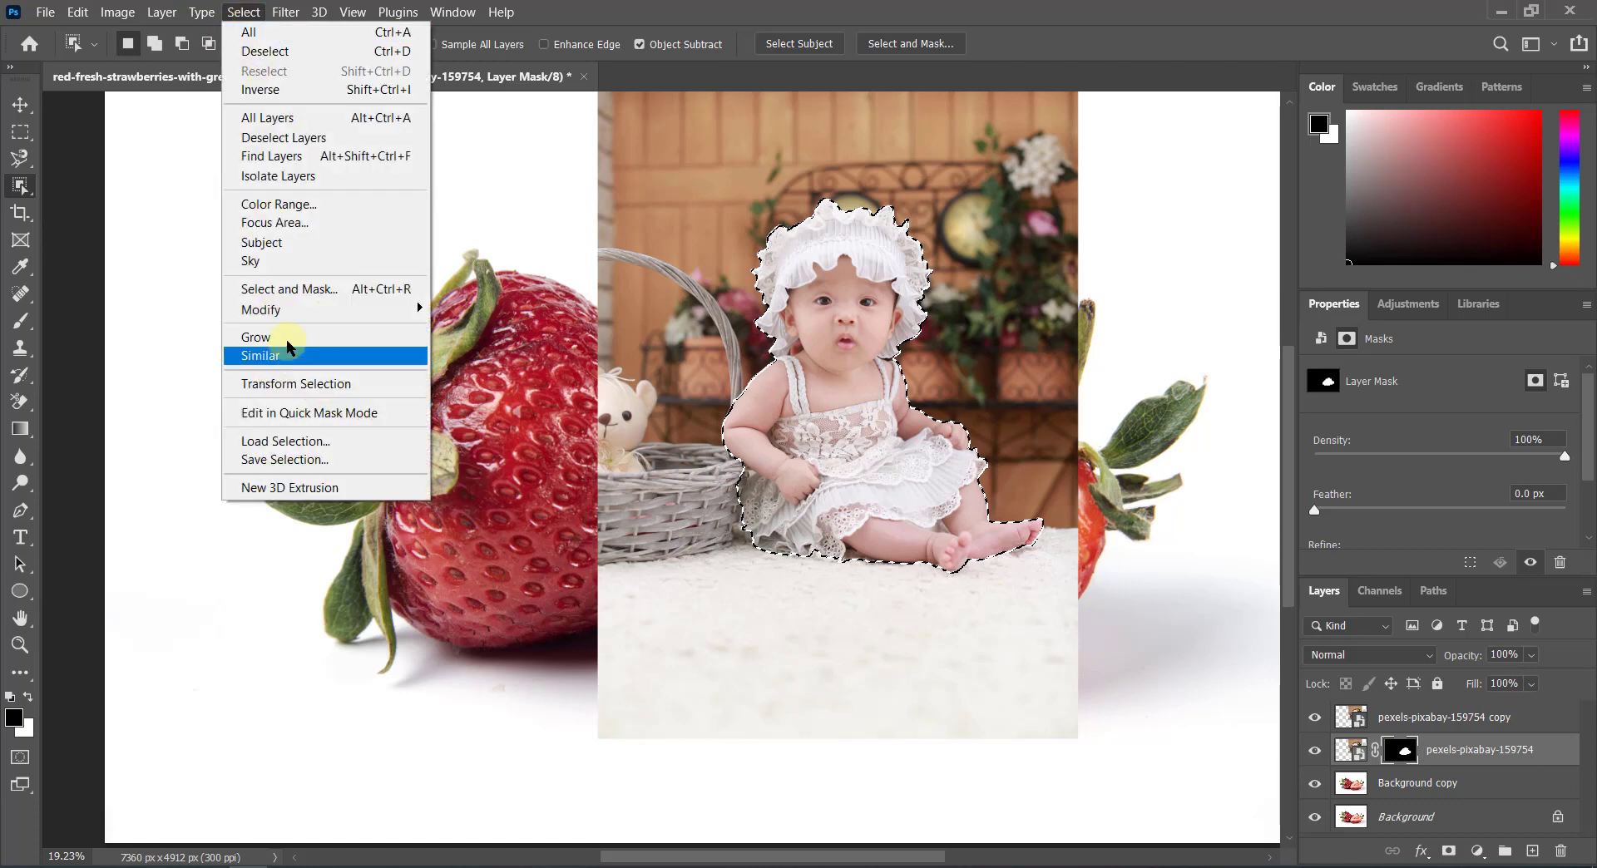
# Step: Contract the baby selection first by 5 px, then by 4 px more
pyautogui.moveTo(262, 310)
pyautogui.click(510, 368)
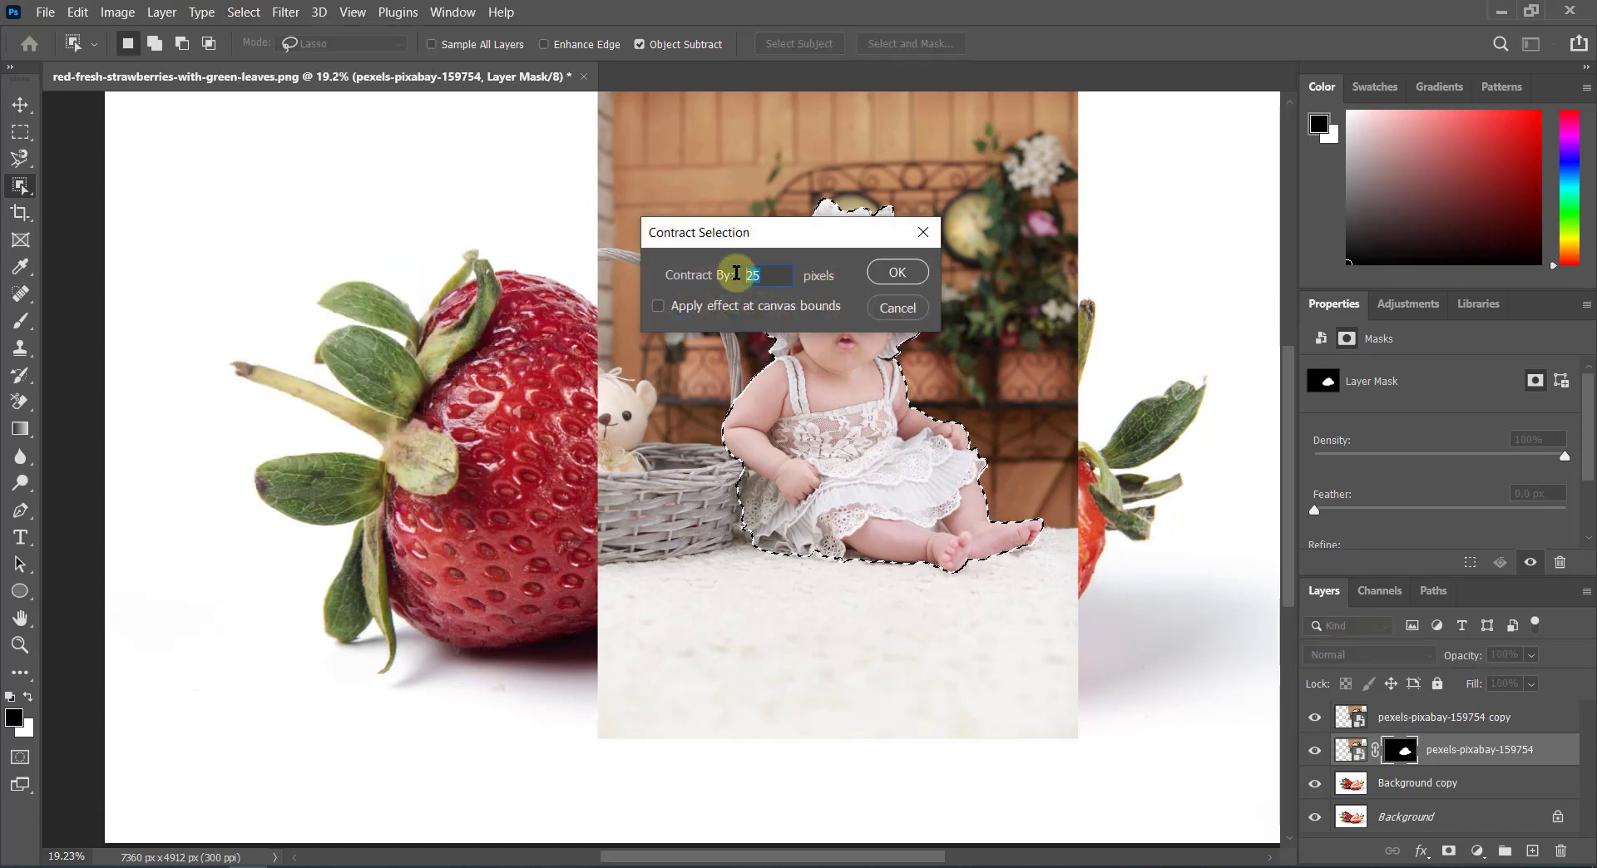
pyautogui.write('5')
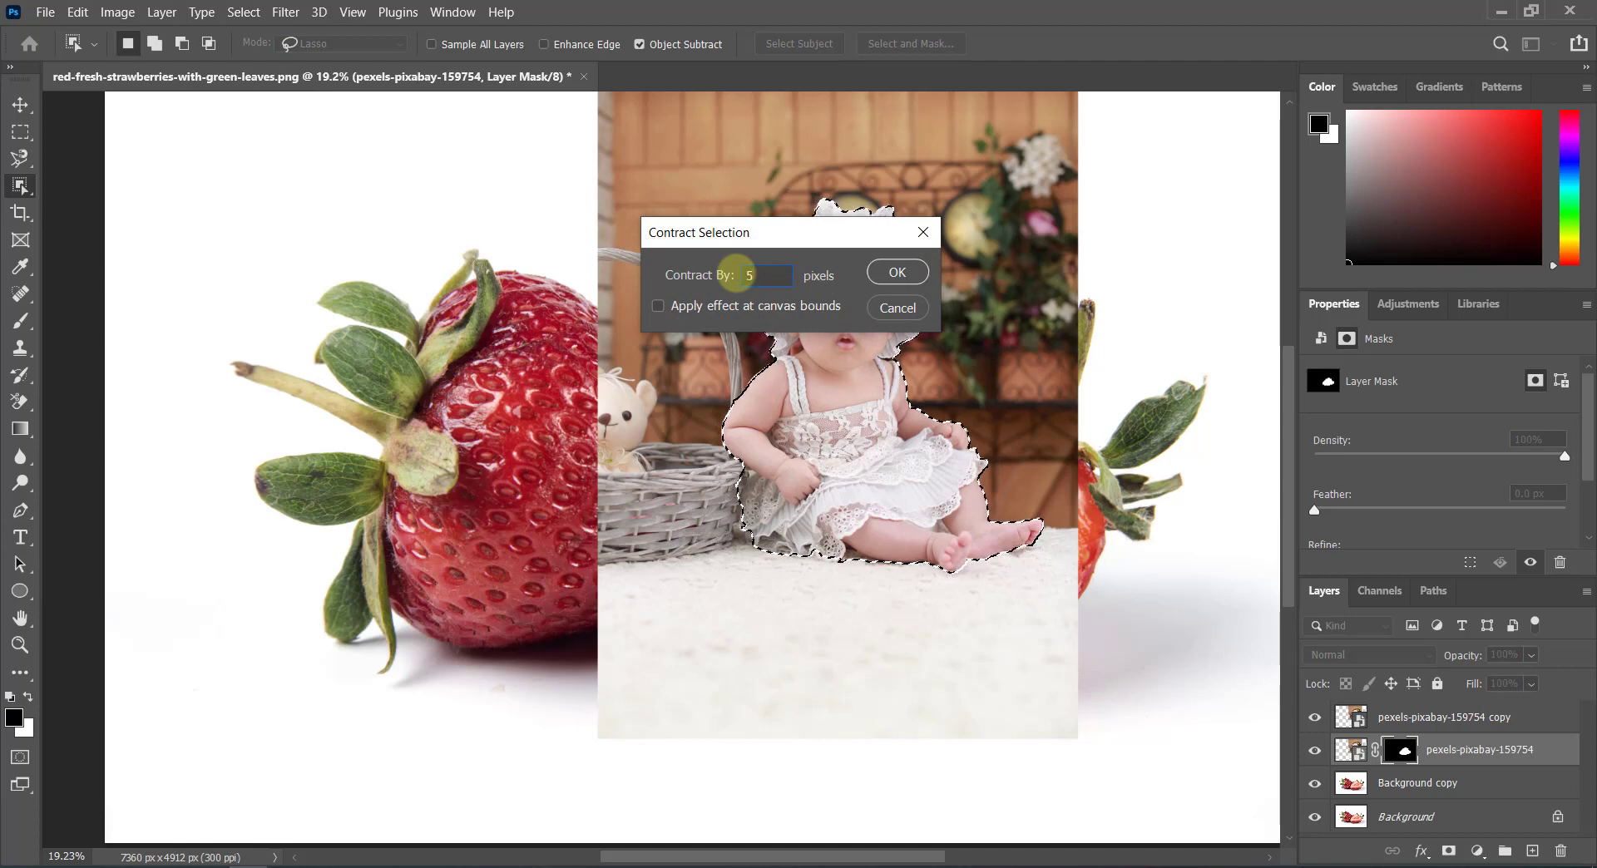
pyautogui.click(896, 273)
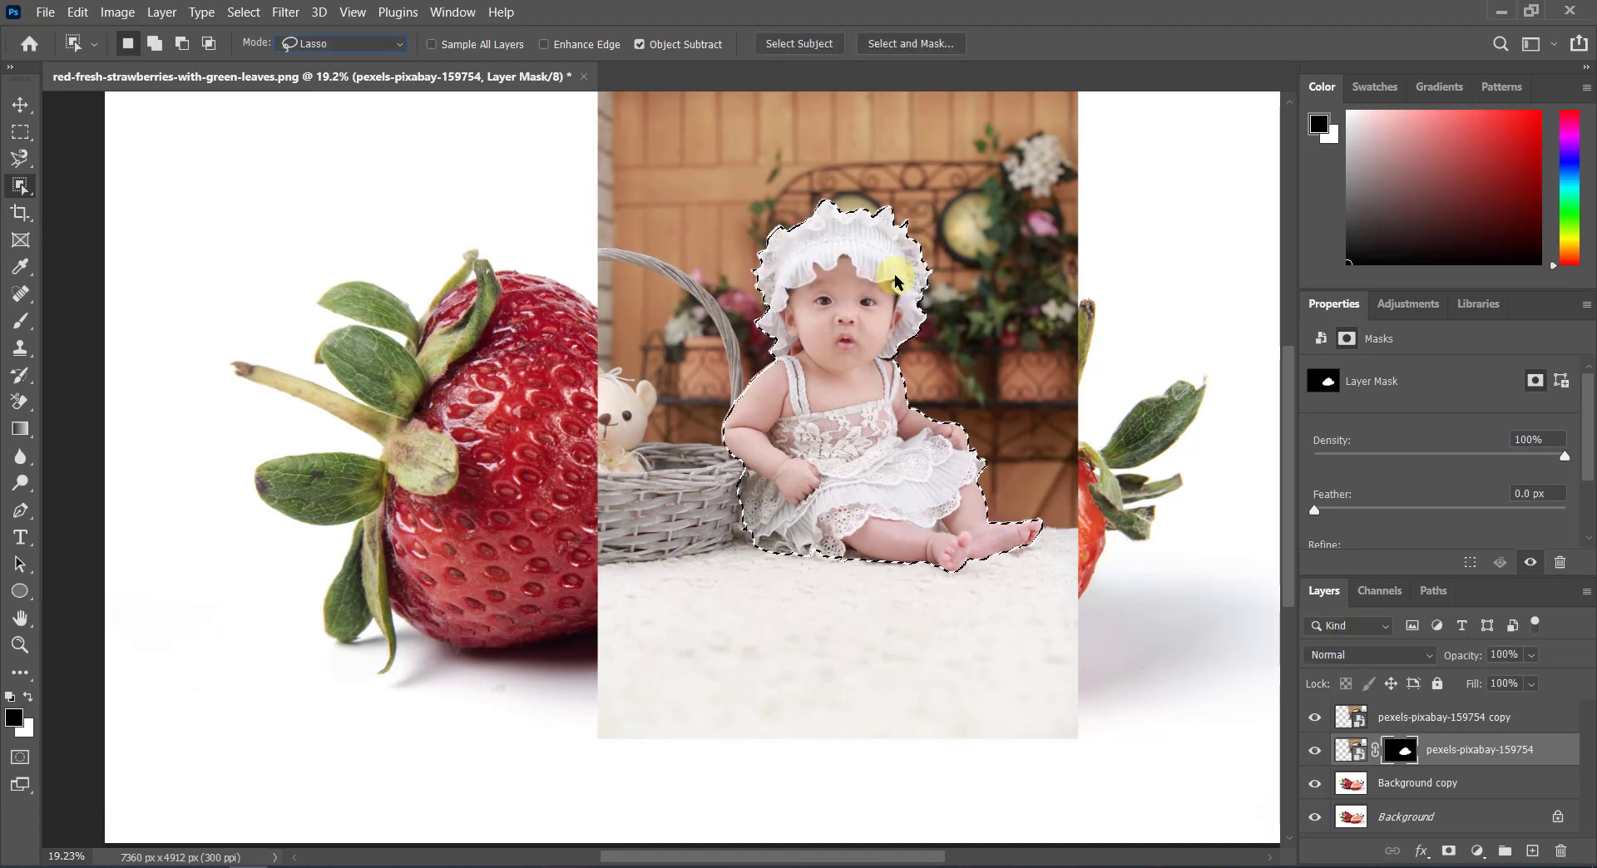
pyautogui.click(1323, 627)
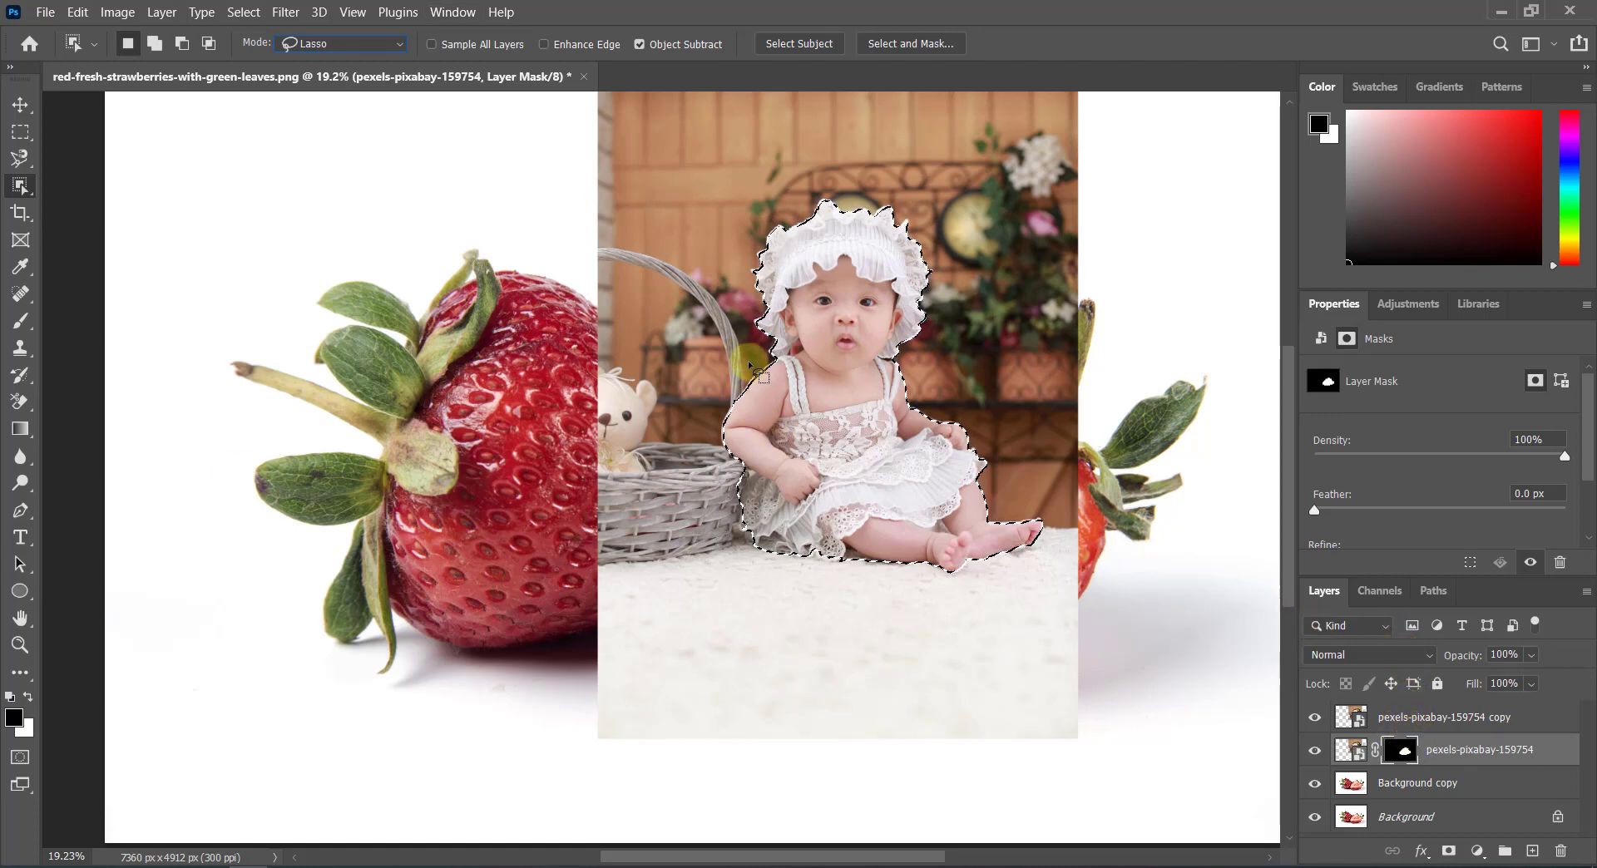
pyautogui.click(243, 13)
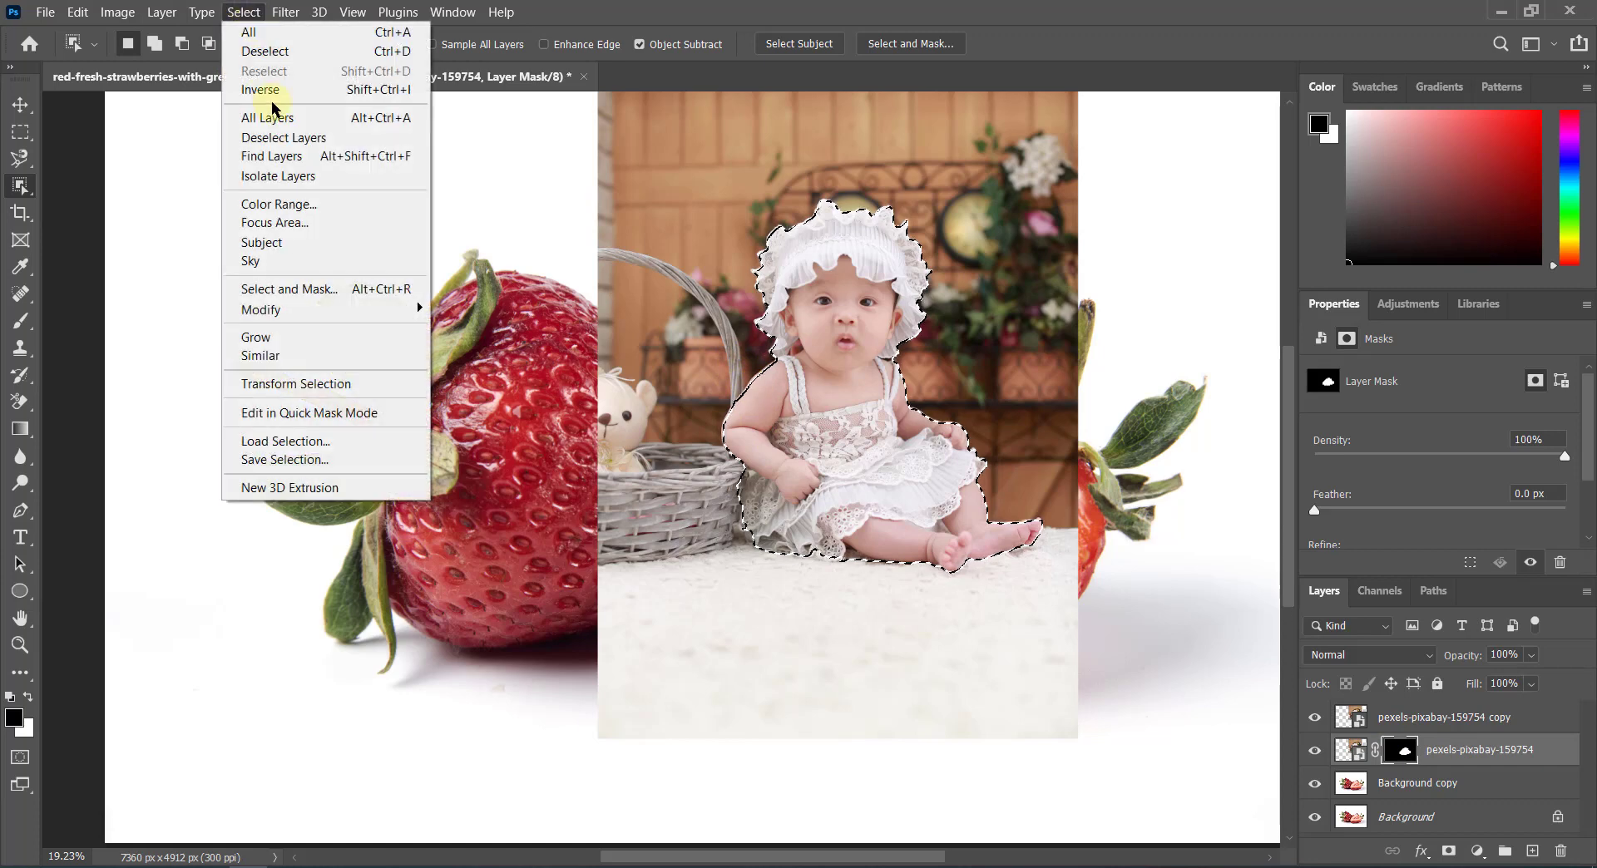
pyautogui.click(487, 368)
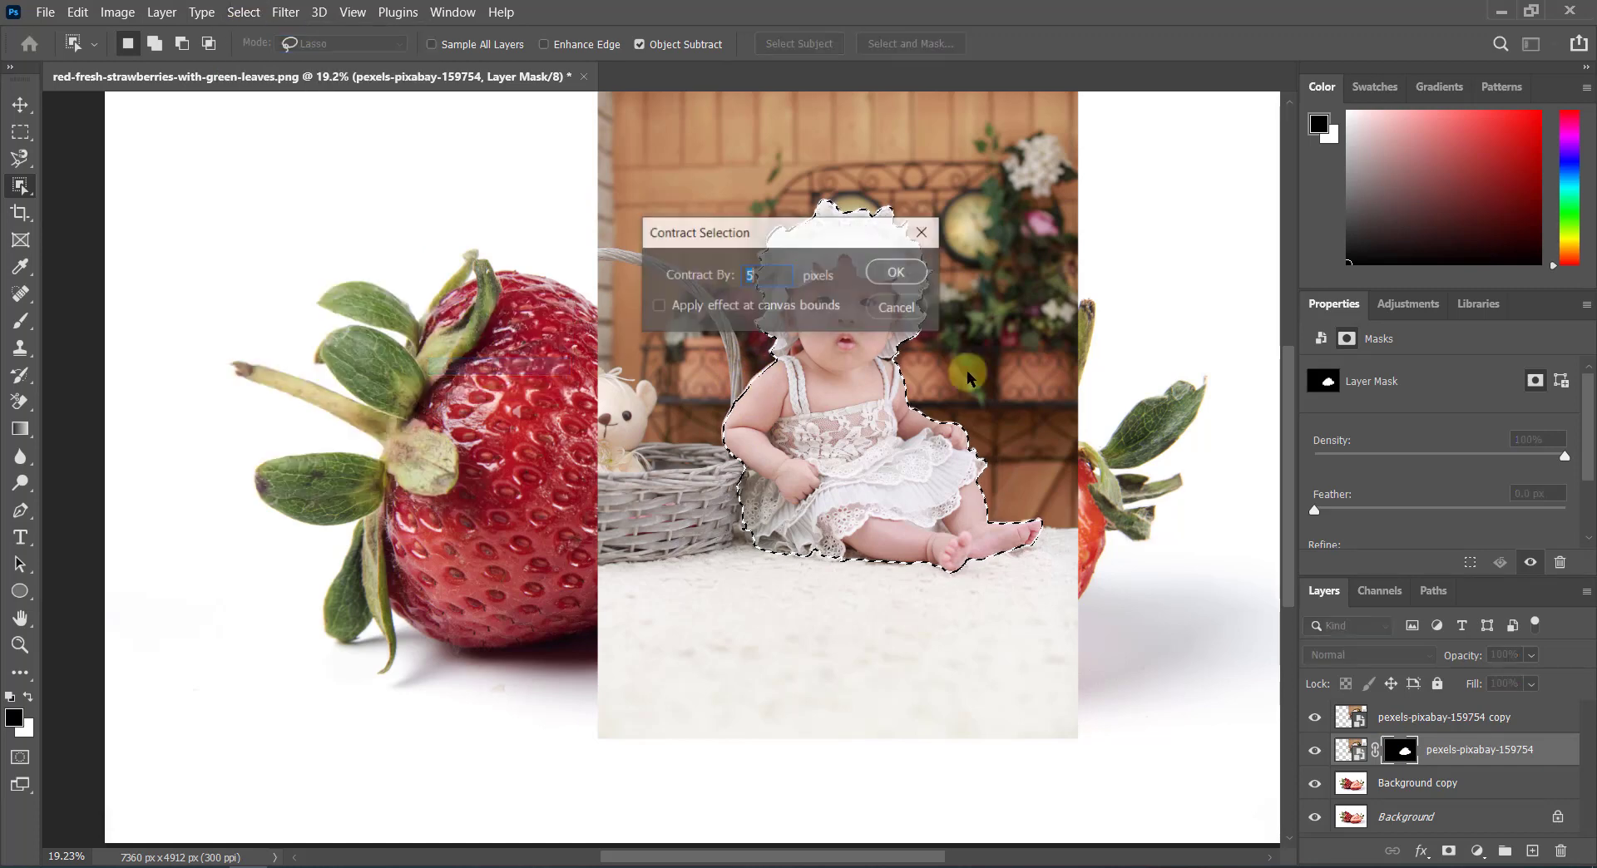
pyautogui.write('4')
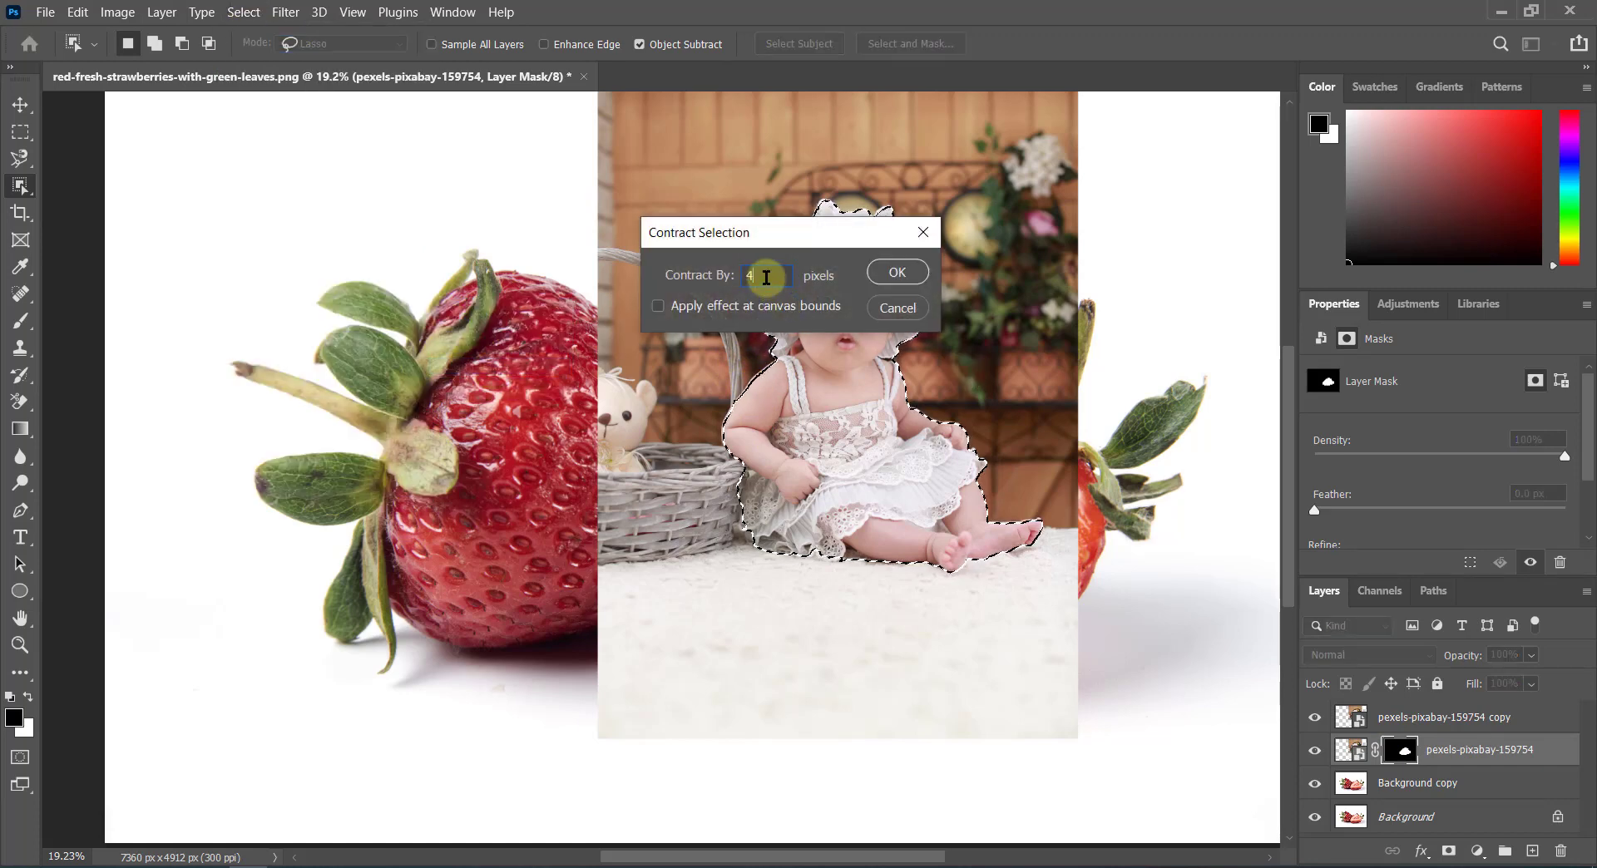
pyautogui.click(890, 272)
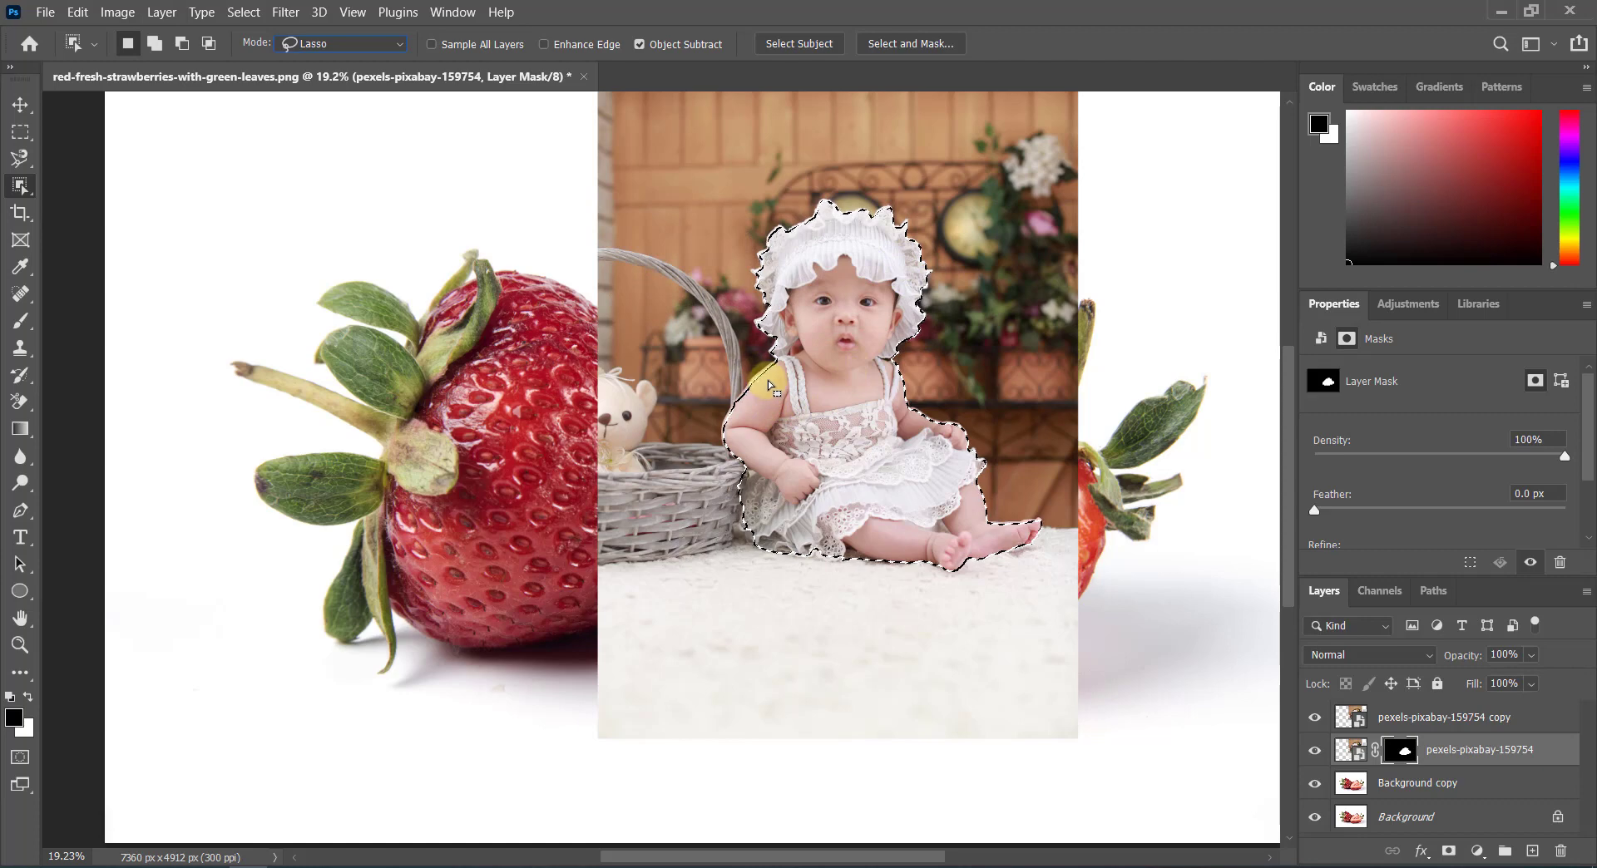
pyautogui.press('alt')
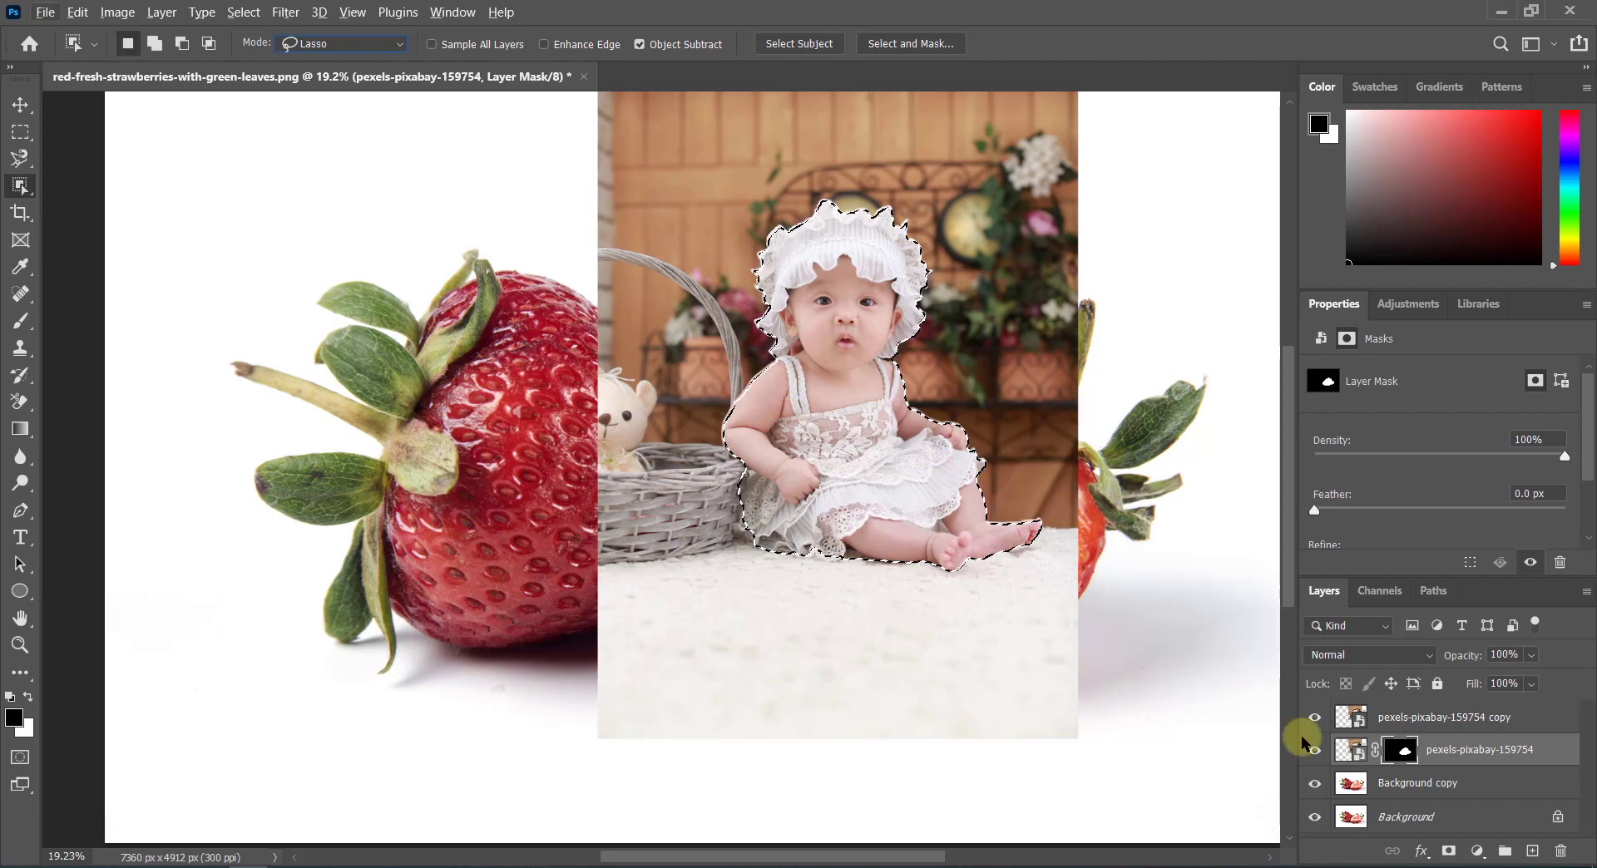
pyautogui.click(1397, 719)
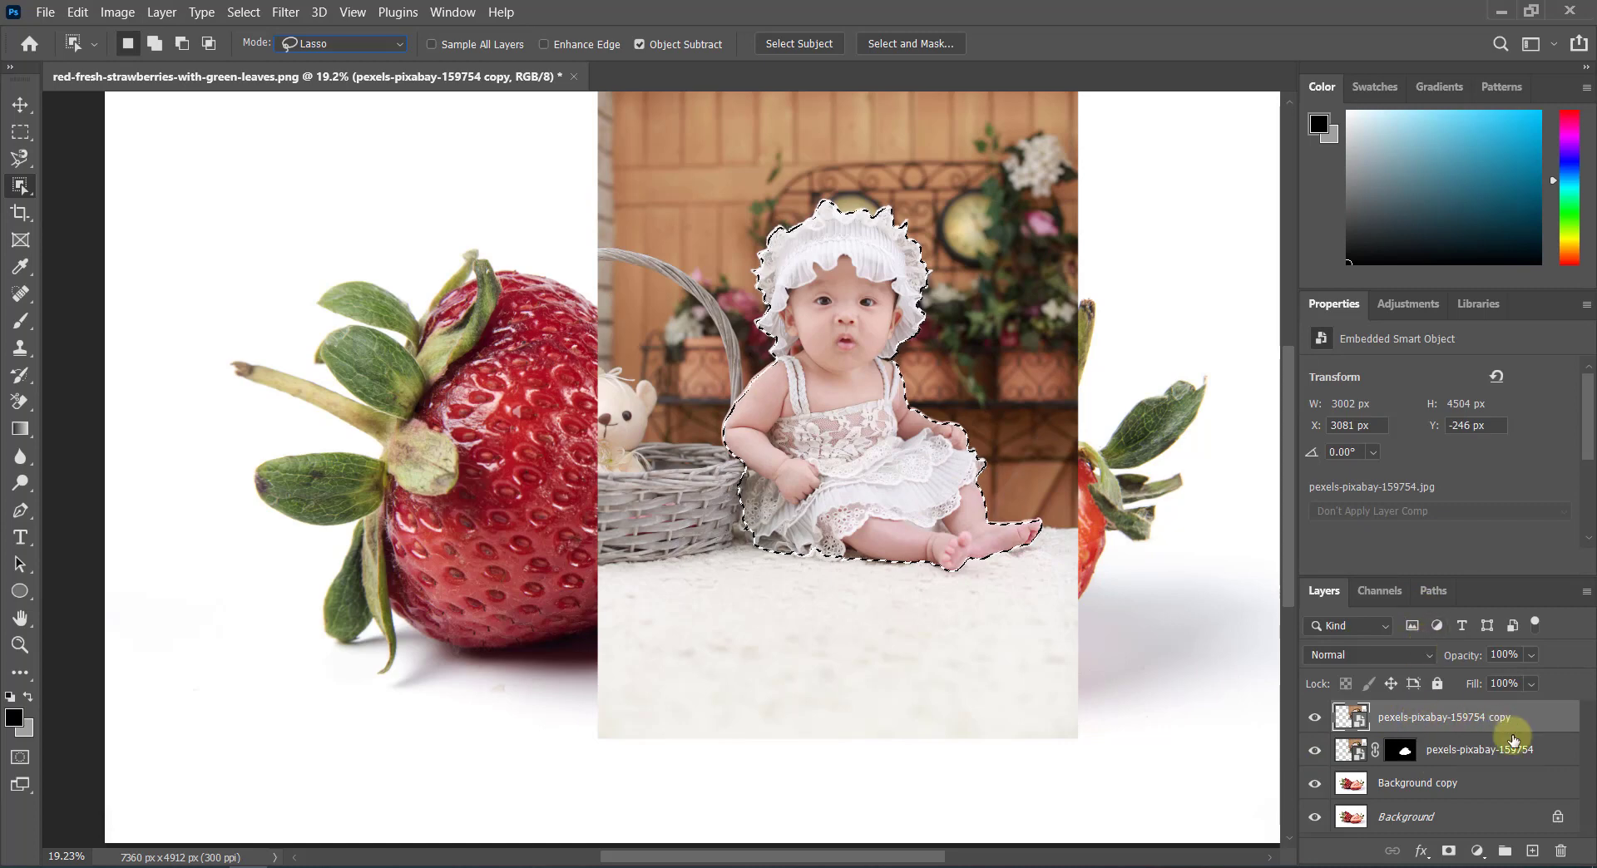
# Step: Mask the top copy to the baby, set the lower baby layer to Color Burn, and target the copy mask
pyautogui.click(1450, 853)
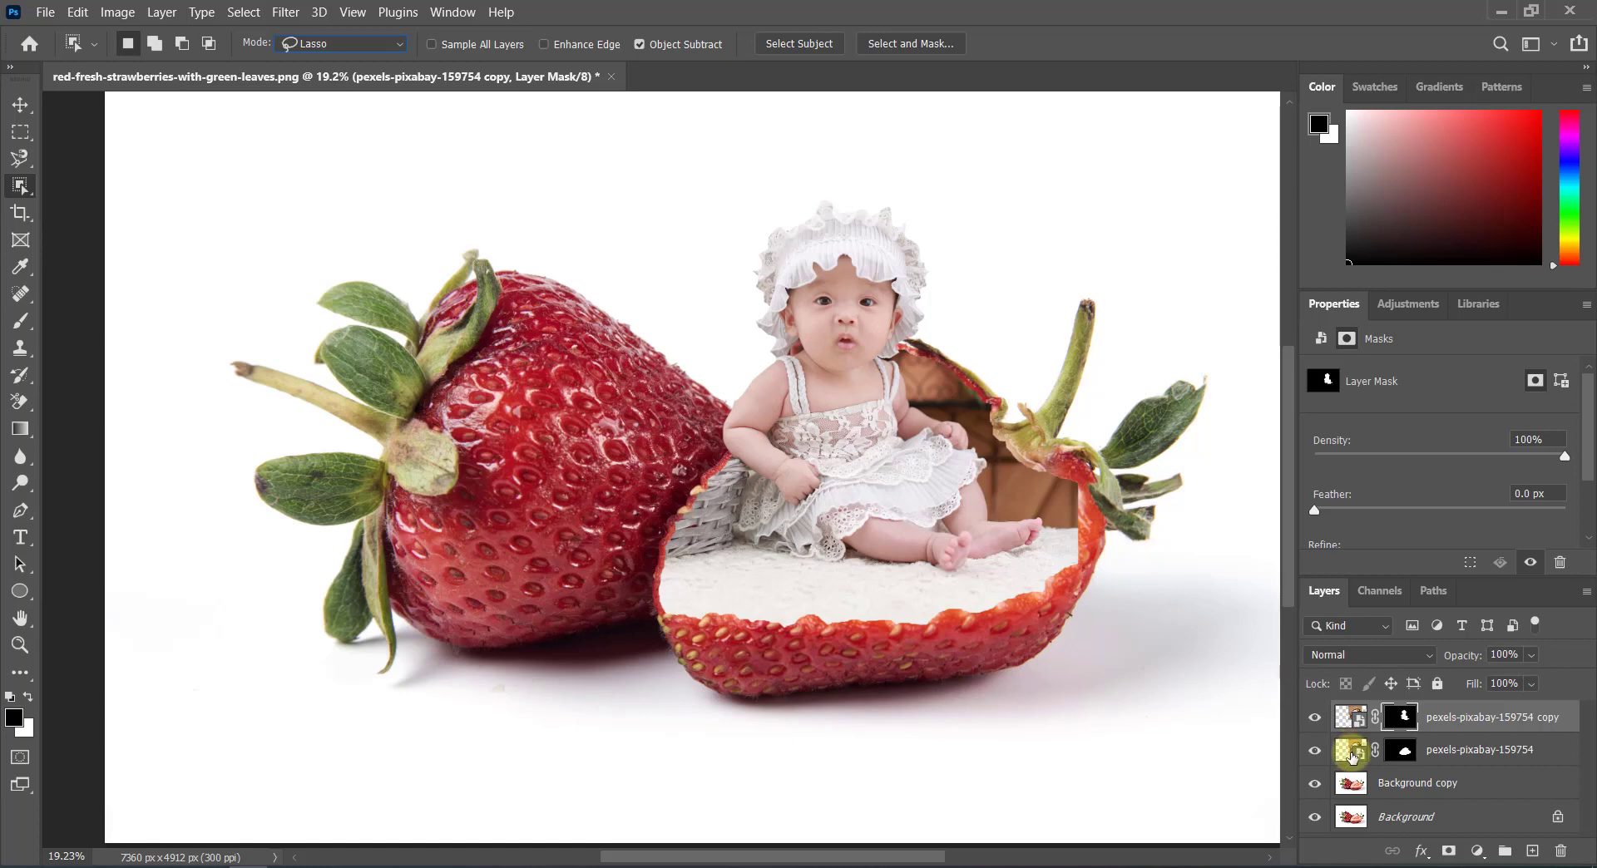
pyautogui.click(1351, 755)
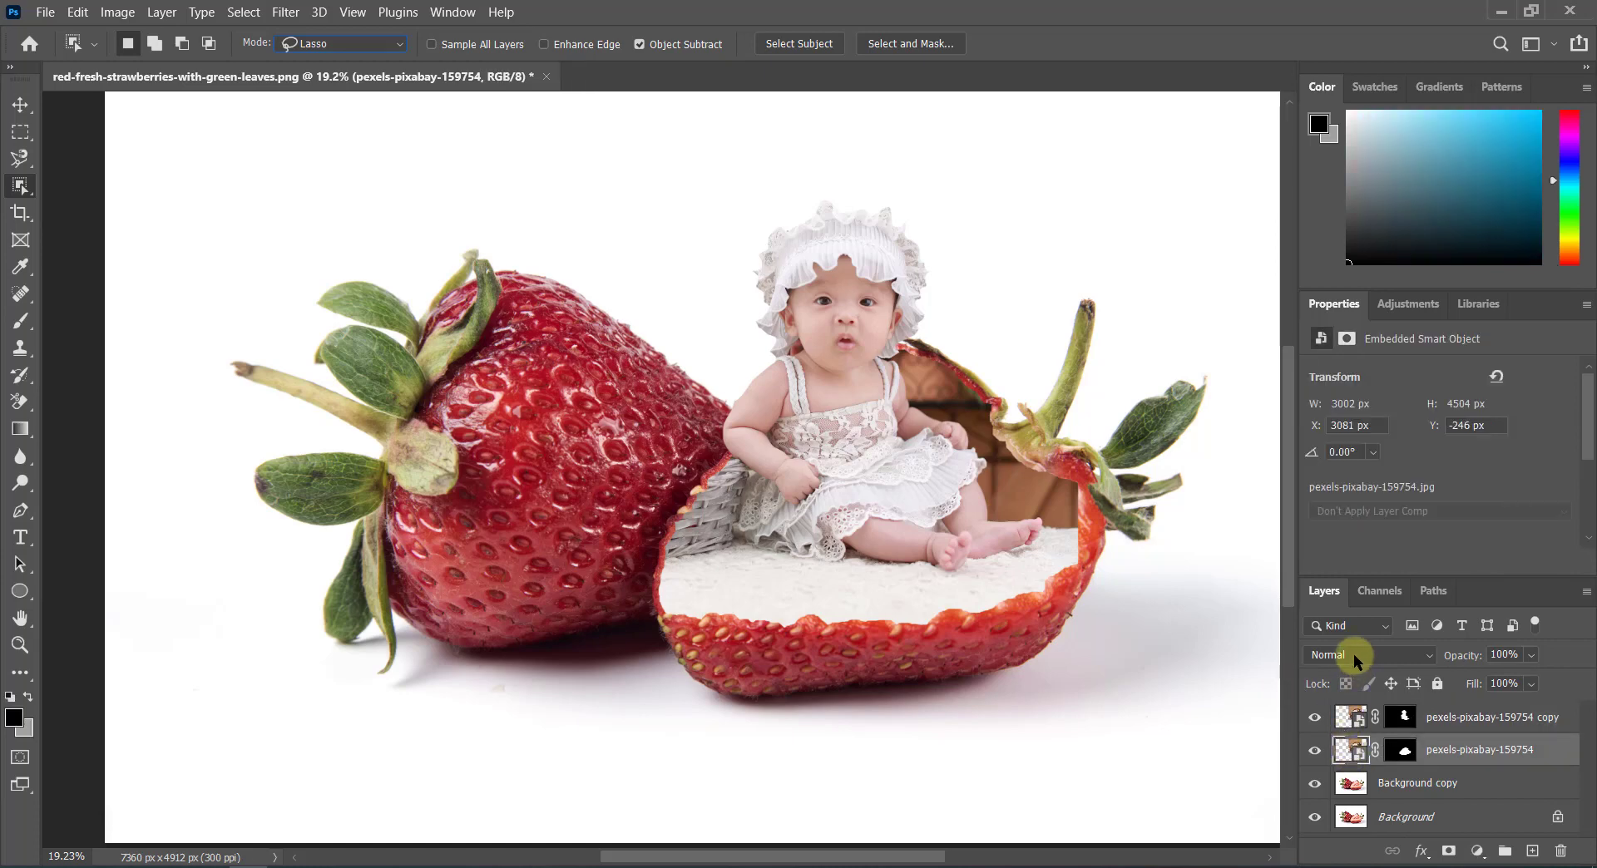
pyautogui.click(1354, 661)
pyautogui.click(1336, 446)
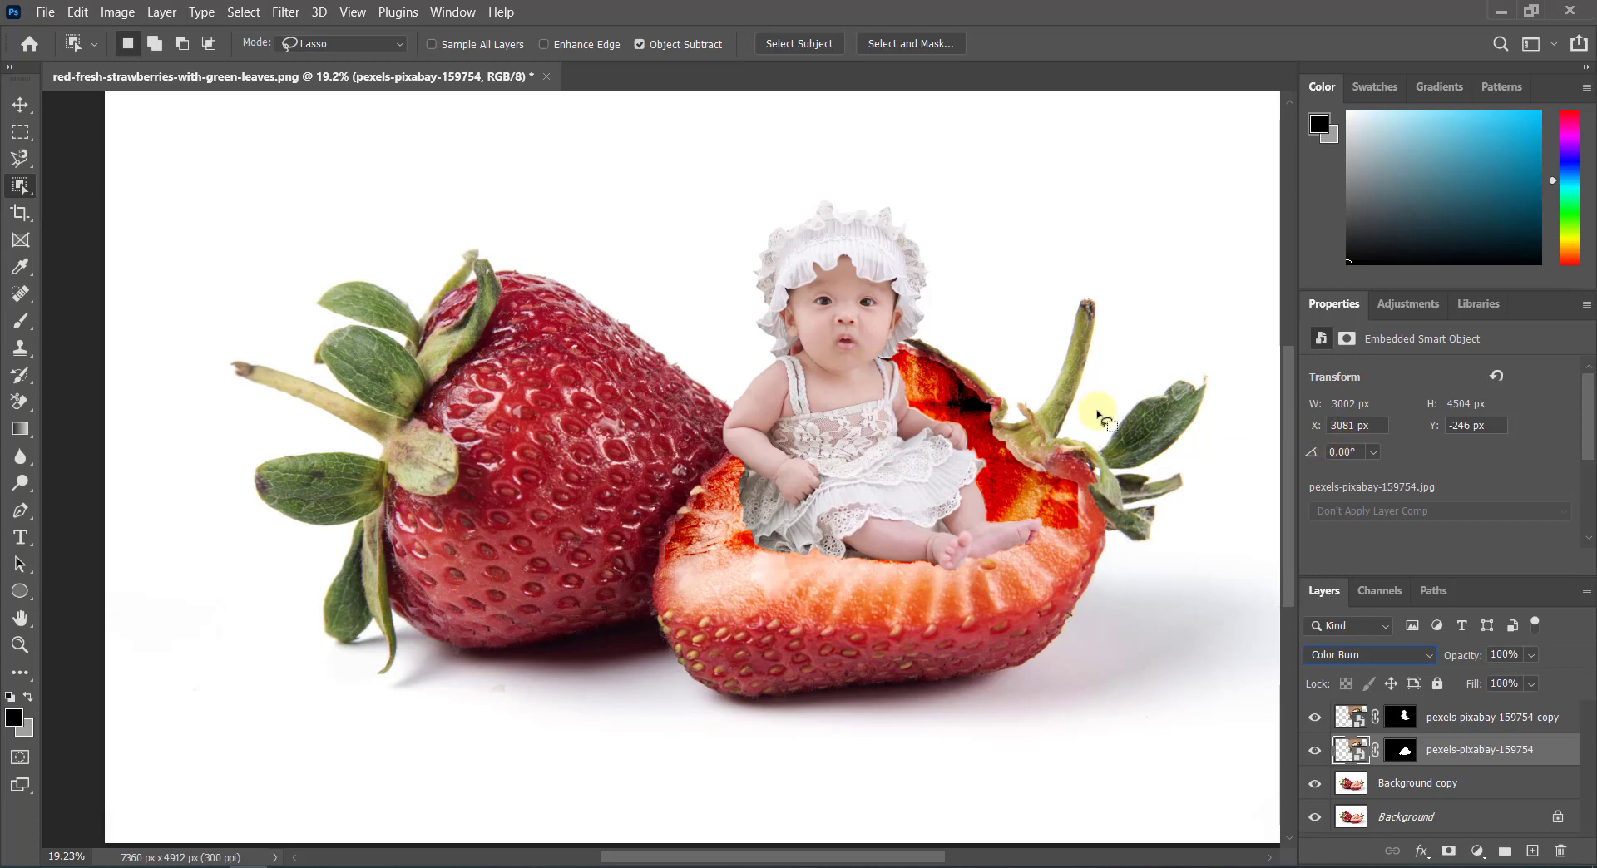
pyautogui.click(1347, 723)
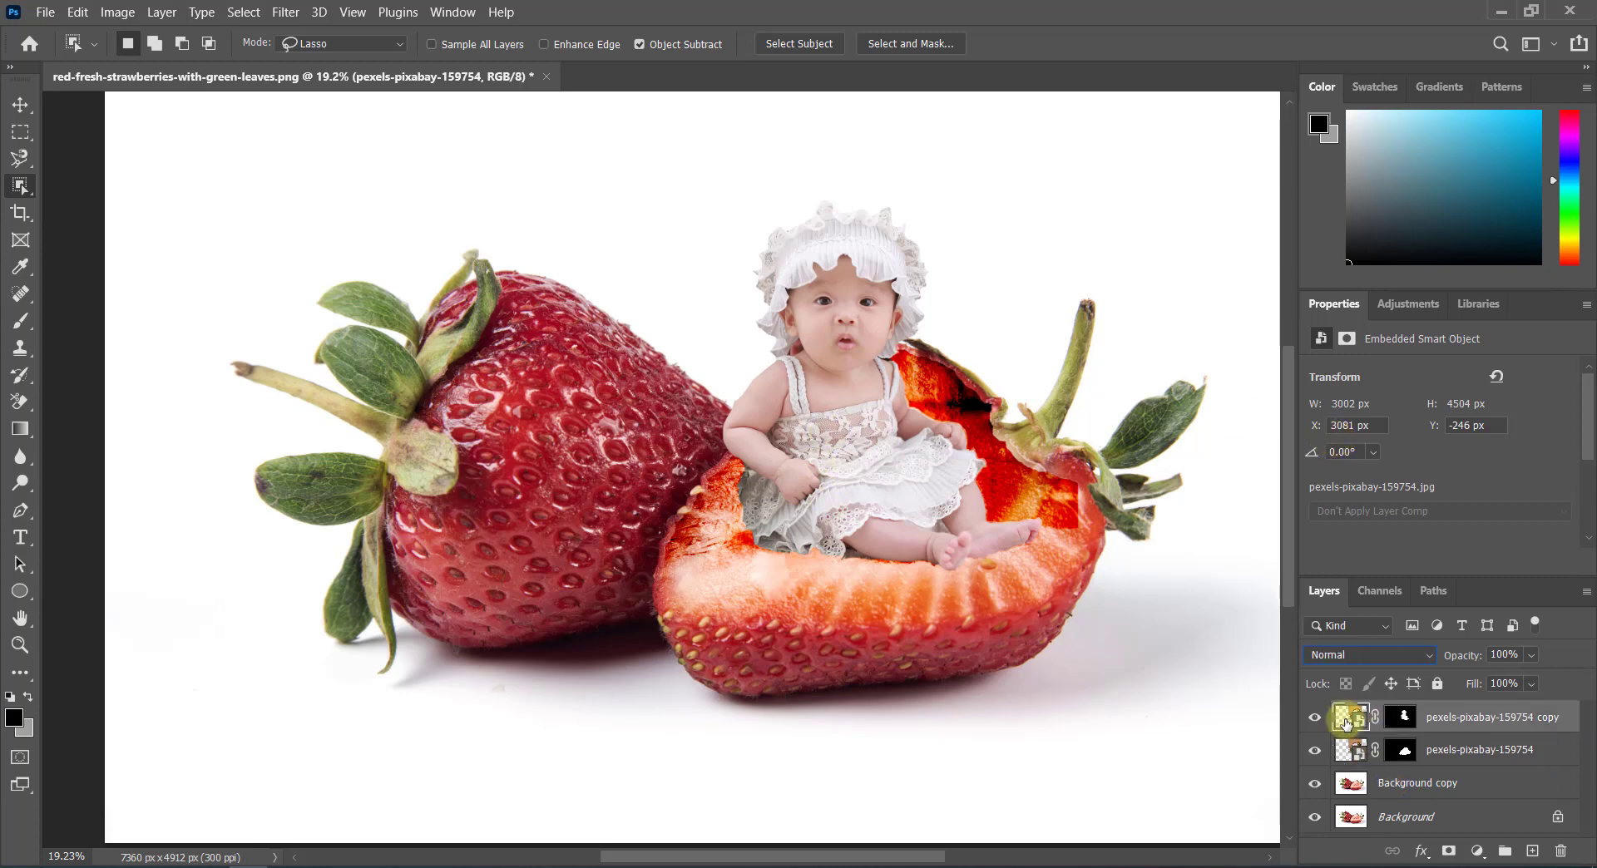
pyautogui.click(1400, 723)
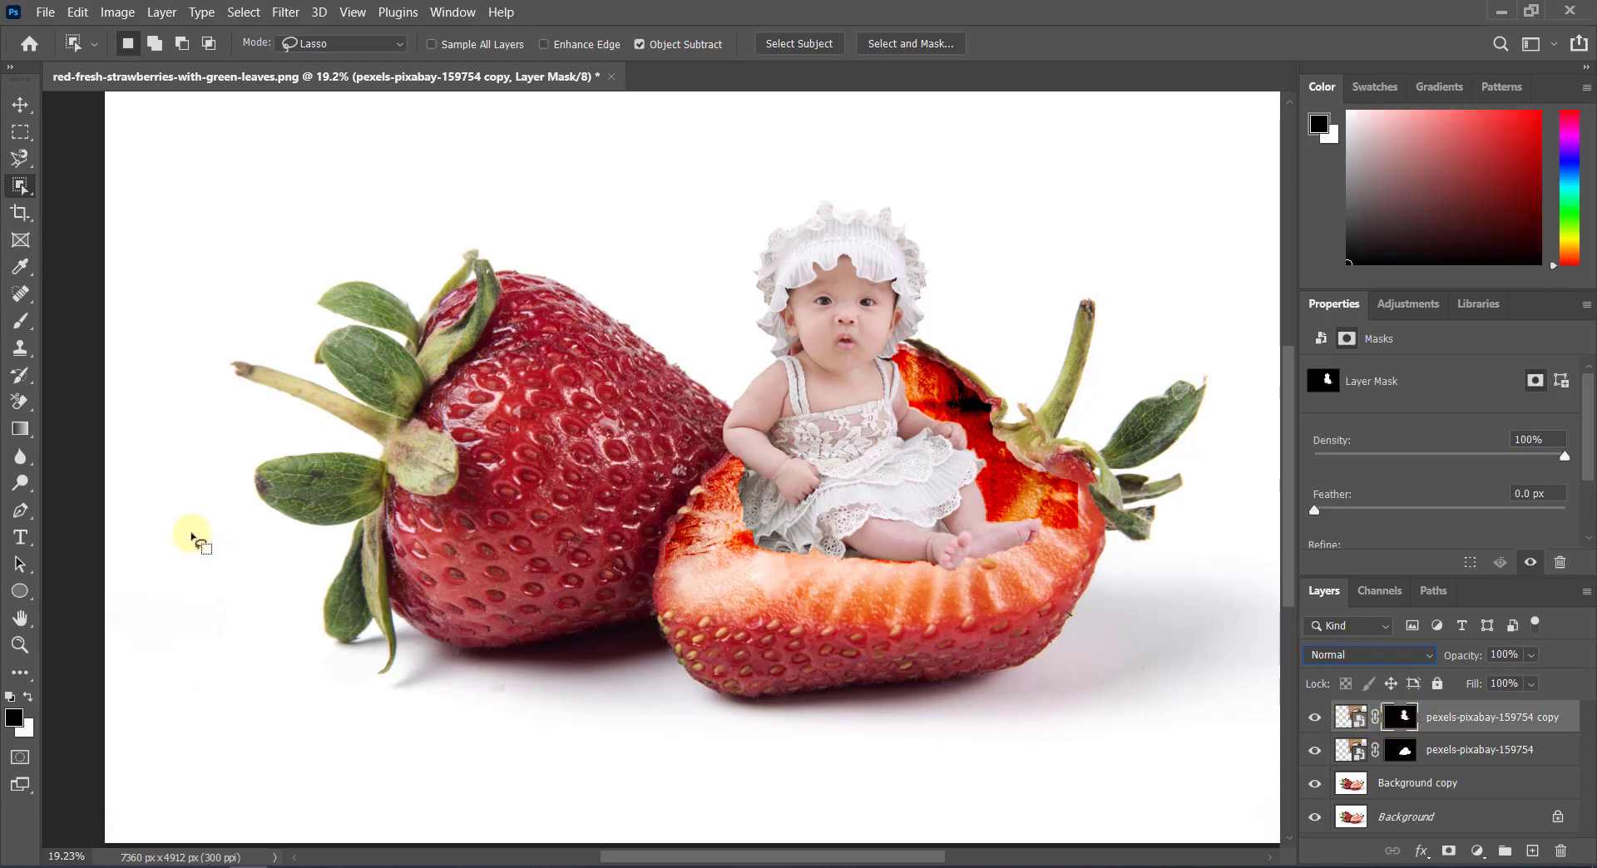
# Step: Brush black on the copy mask to hide the baby edge and reveal the strawberry rim
pyautogui.click(18, 327)
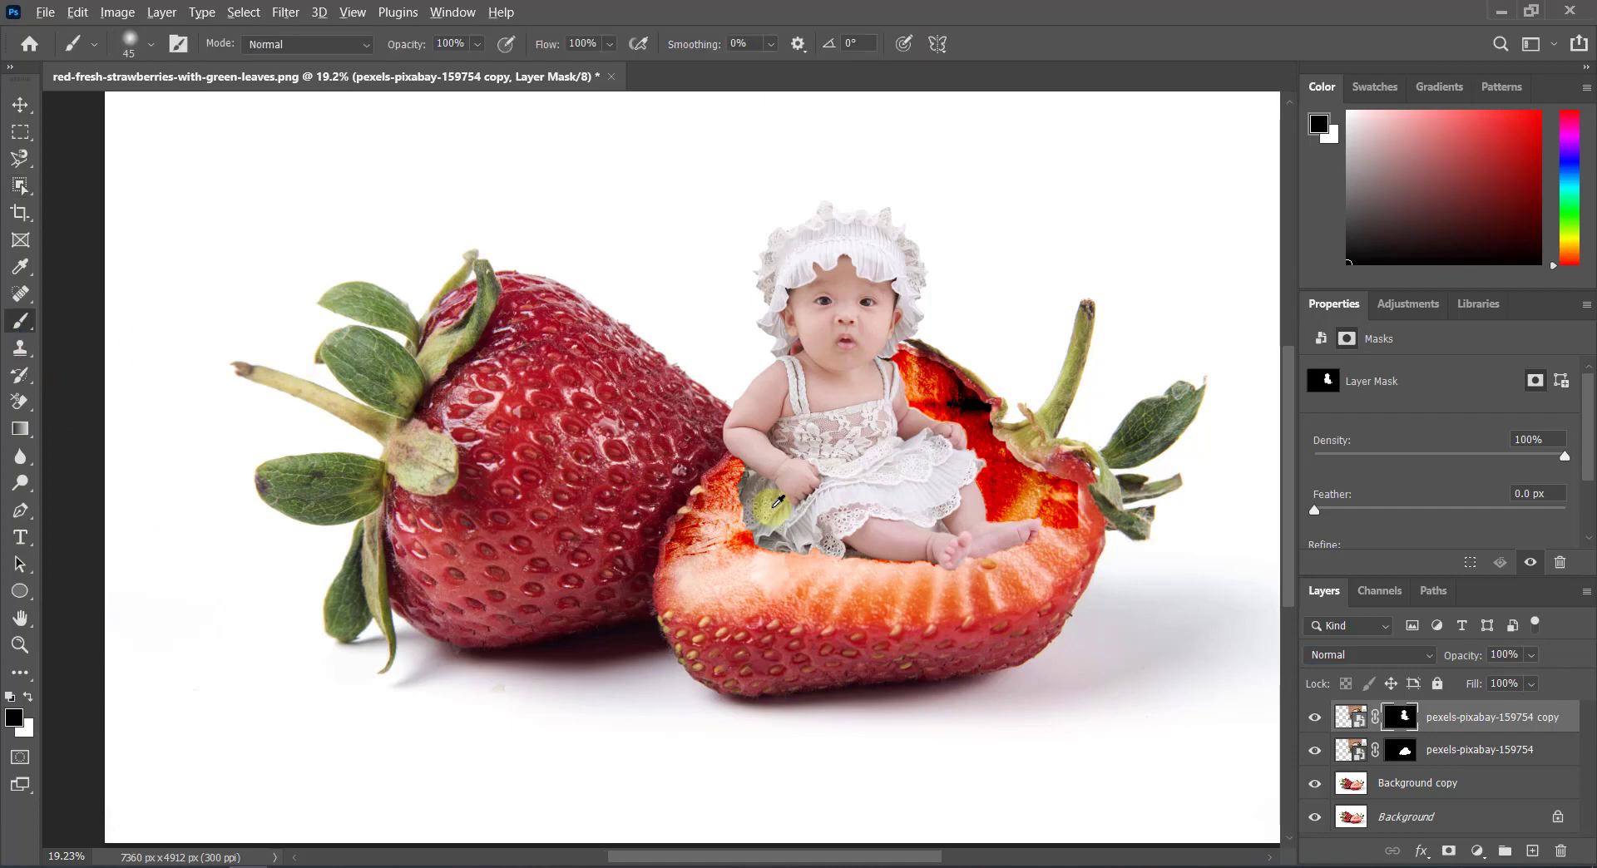
pyautogui.scroll(2, 735, 495)
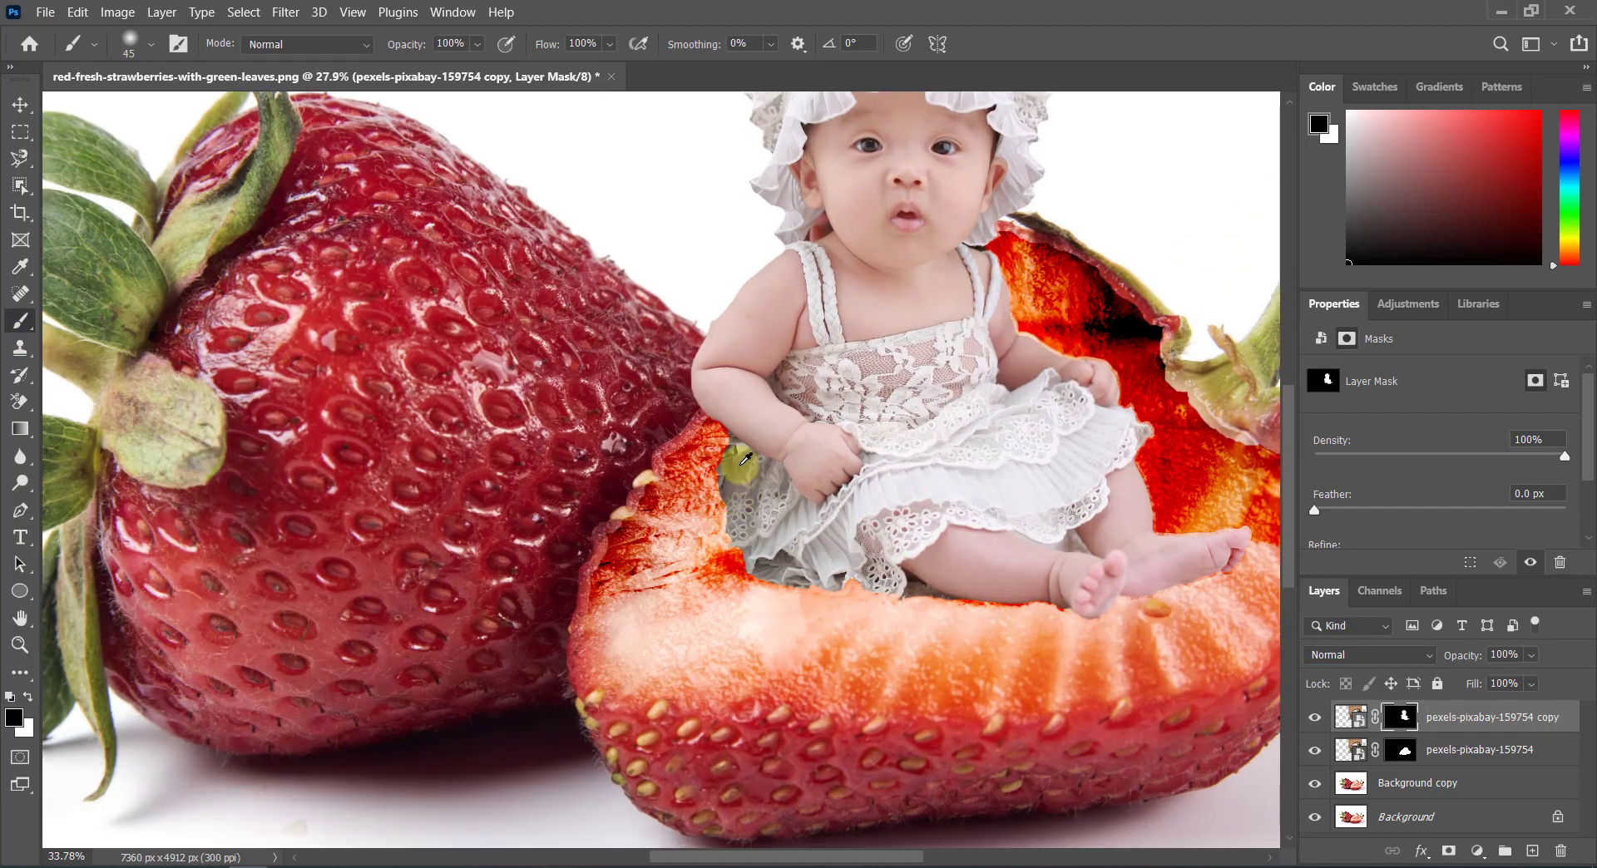
pyautogui.scroll(2, 739, 491)
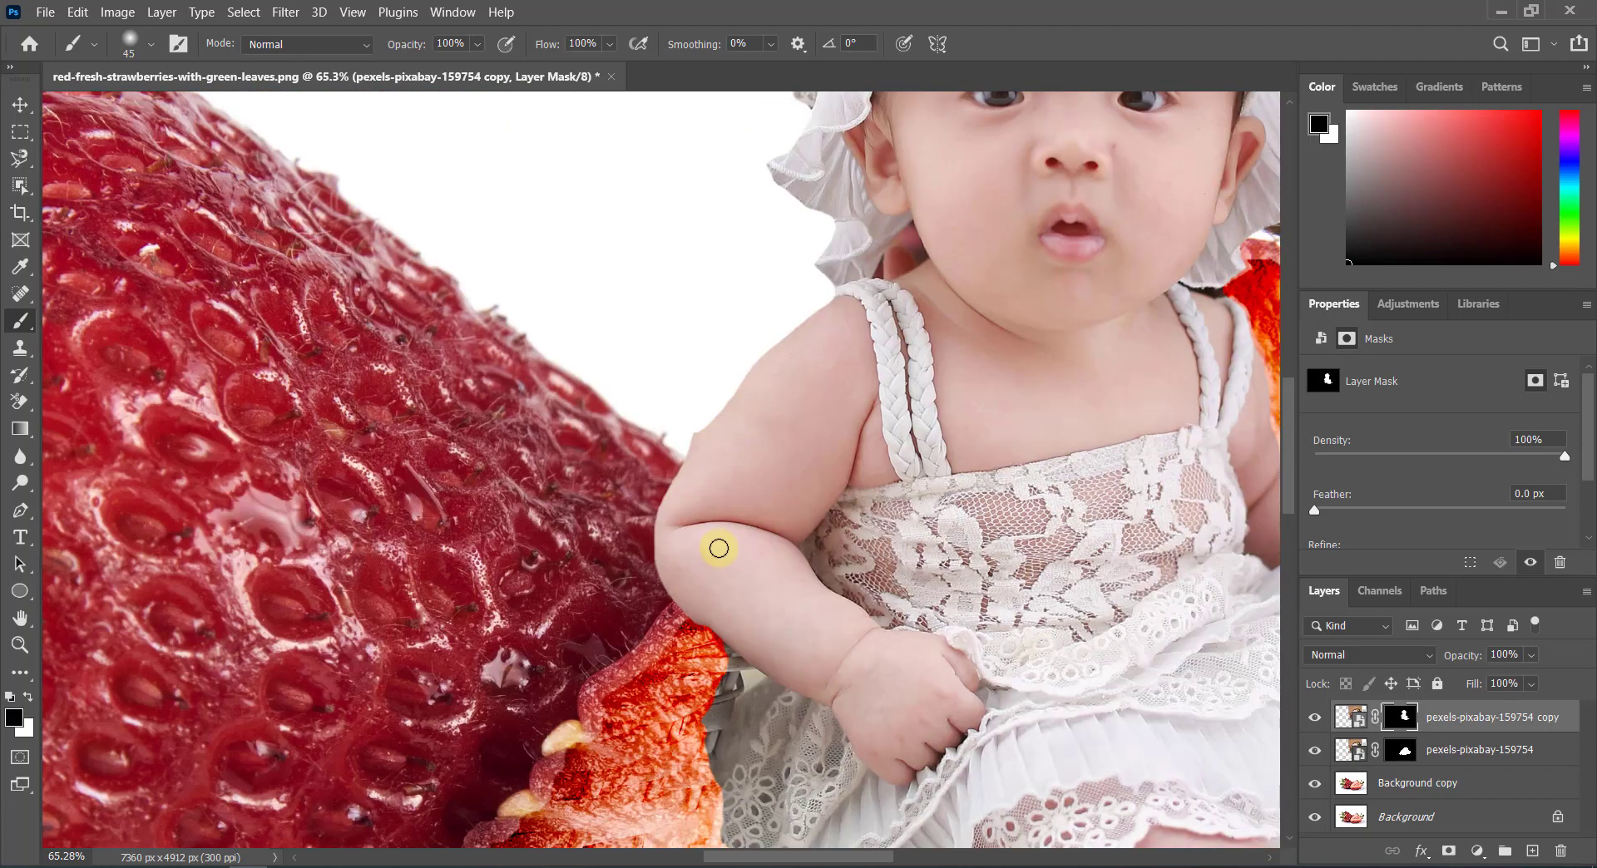
pyautogui.scroll(2, 724, 563)
pyautogui.scroll(-3, 726, 573)
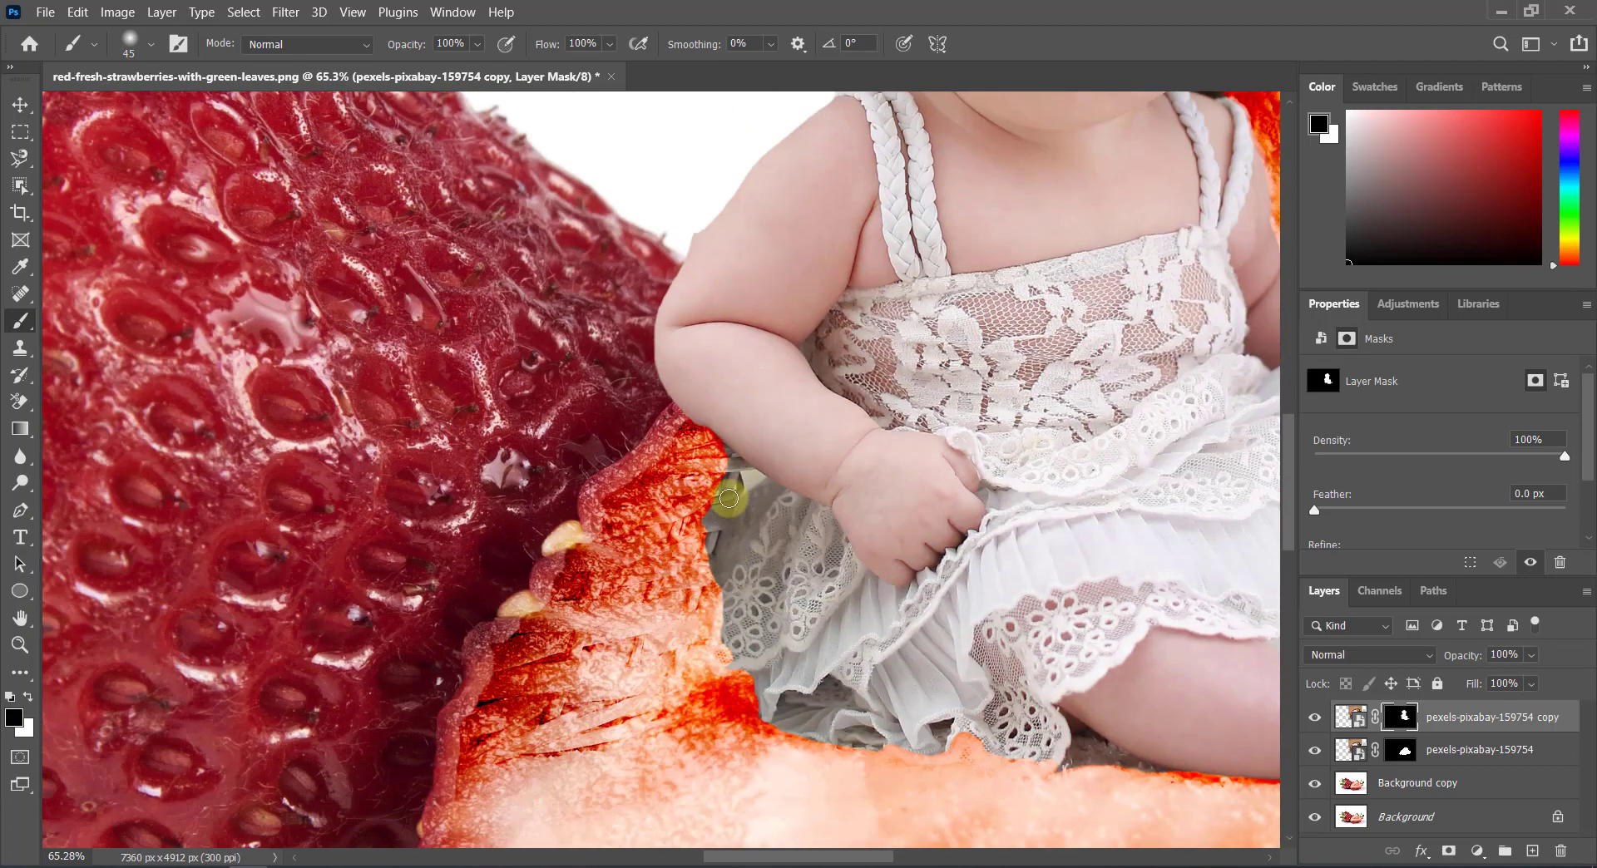
pyautogui.moveTo(712, 500)
pyautogui.mouseDown()
pyautogui.moveTo(708, 580)
pyautogui.moveTo(738, 497)
pyautogui.mouseUp()
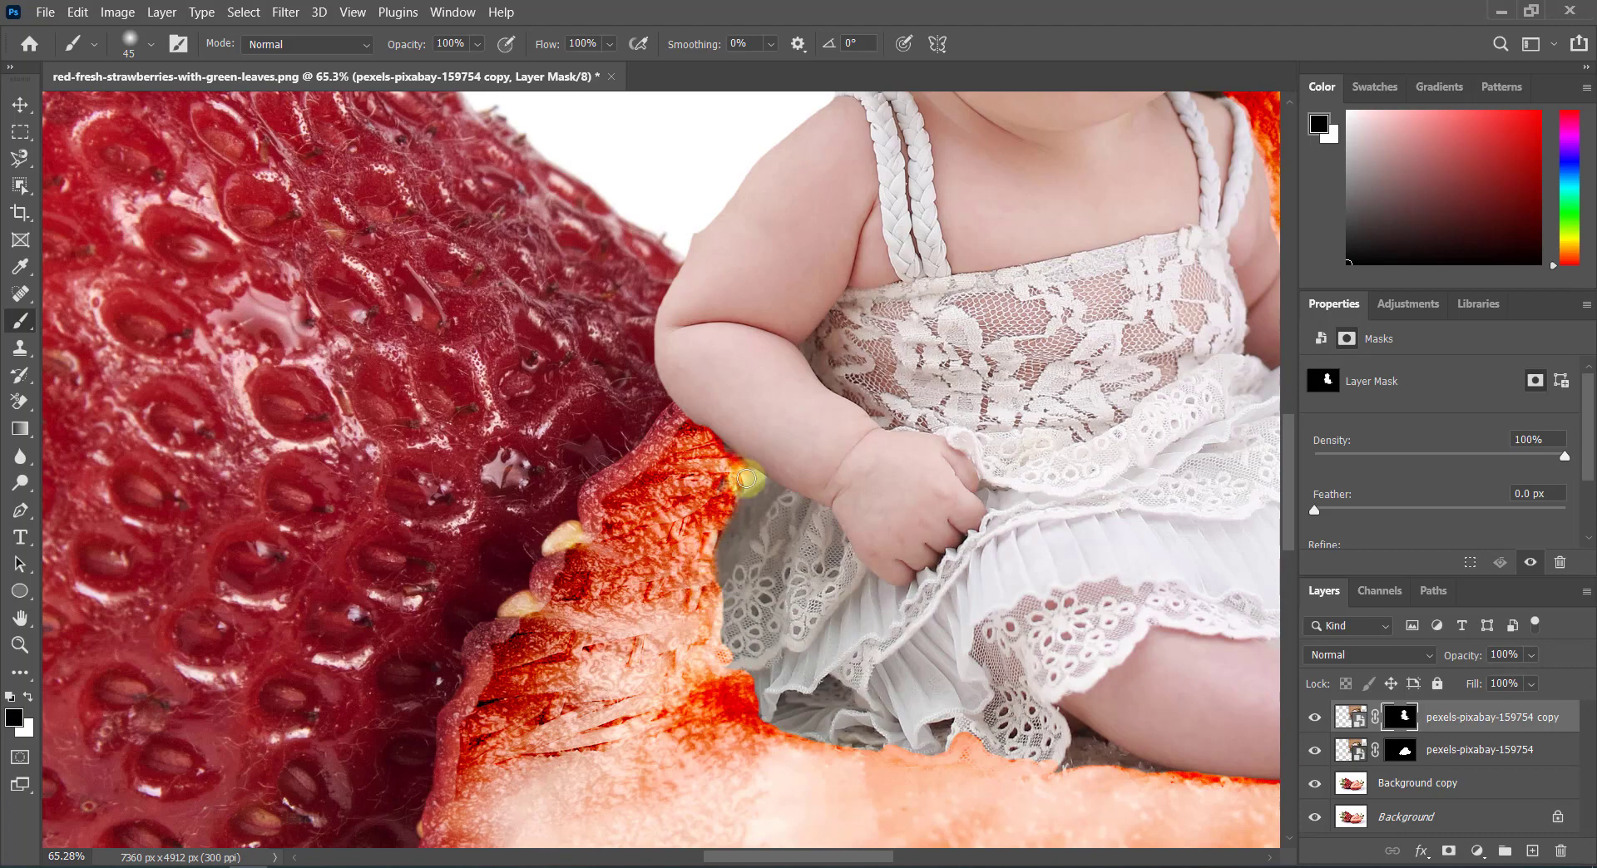
pyautogui.moveTo(746, 479); pyautogui.dragTo(717, 482)
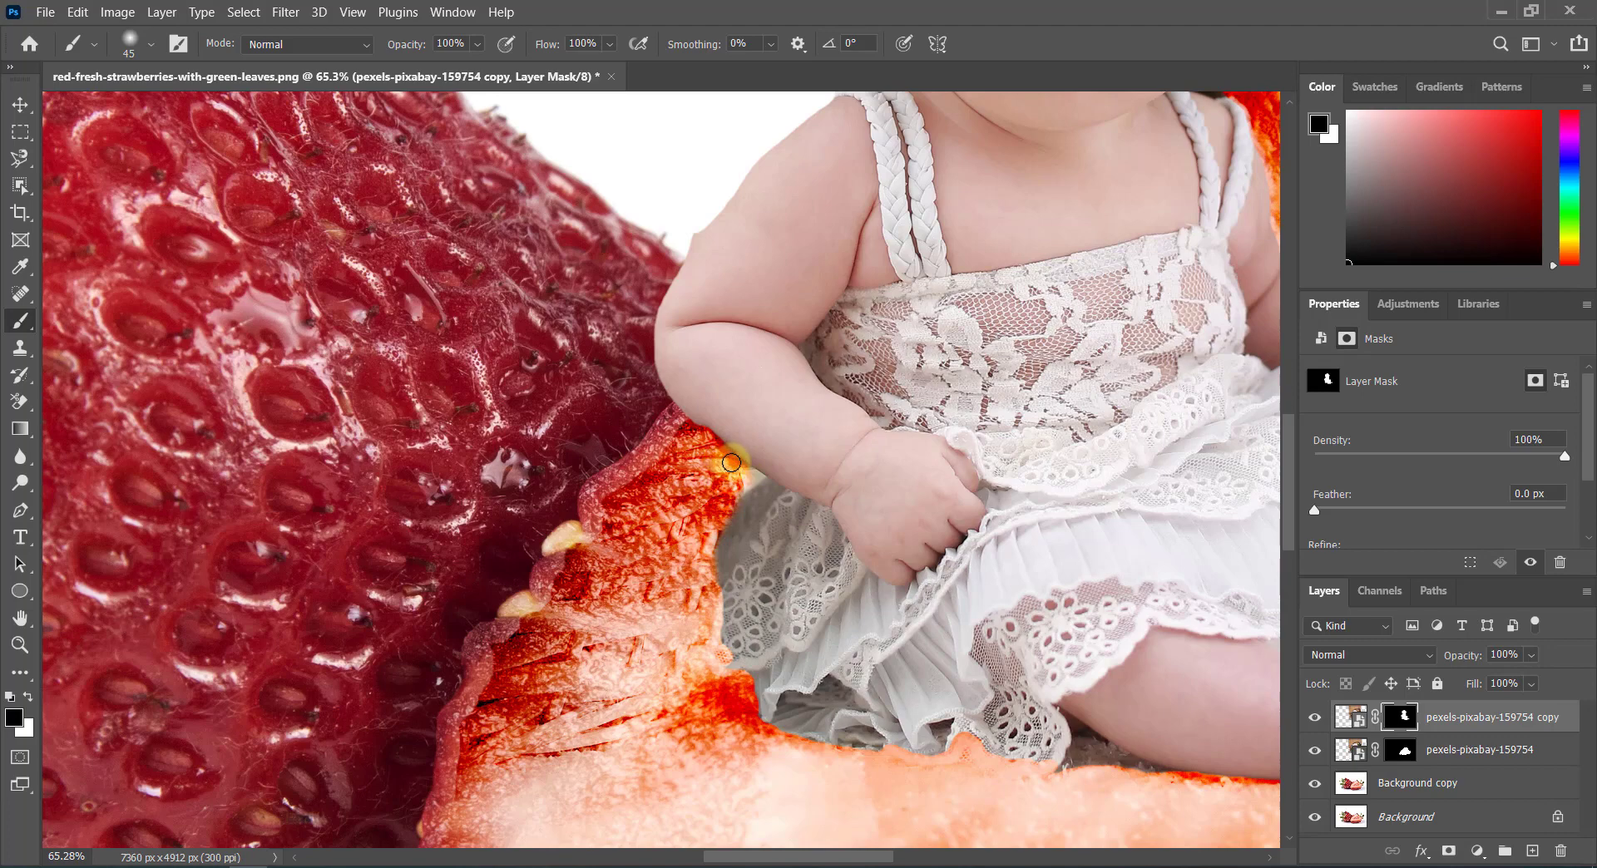
pyautogui.scroll(1, 735, 474)
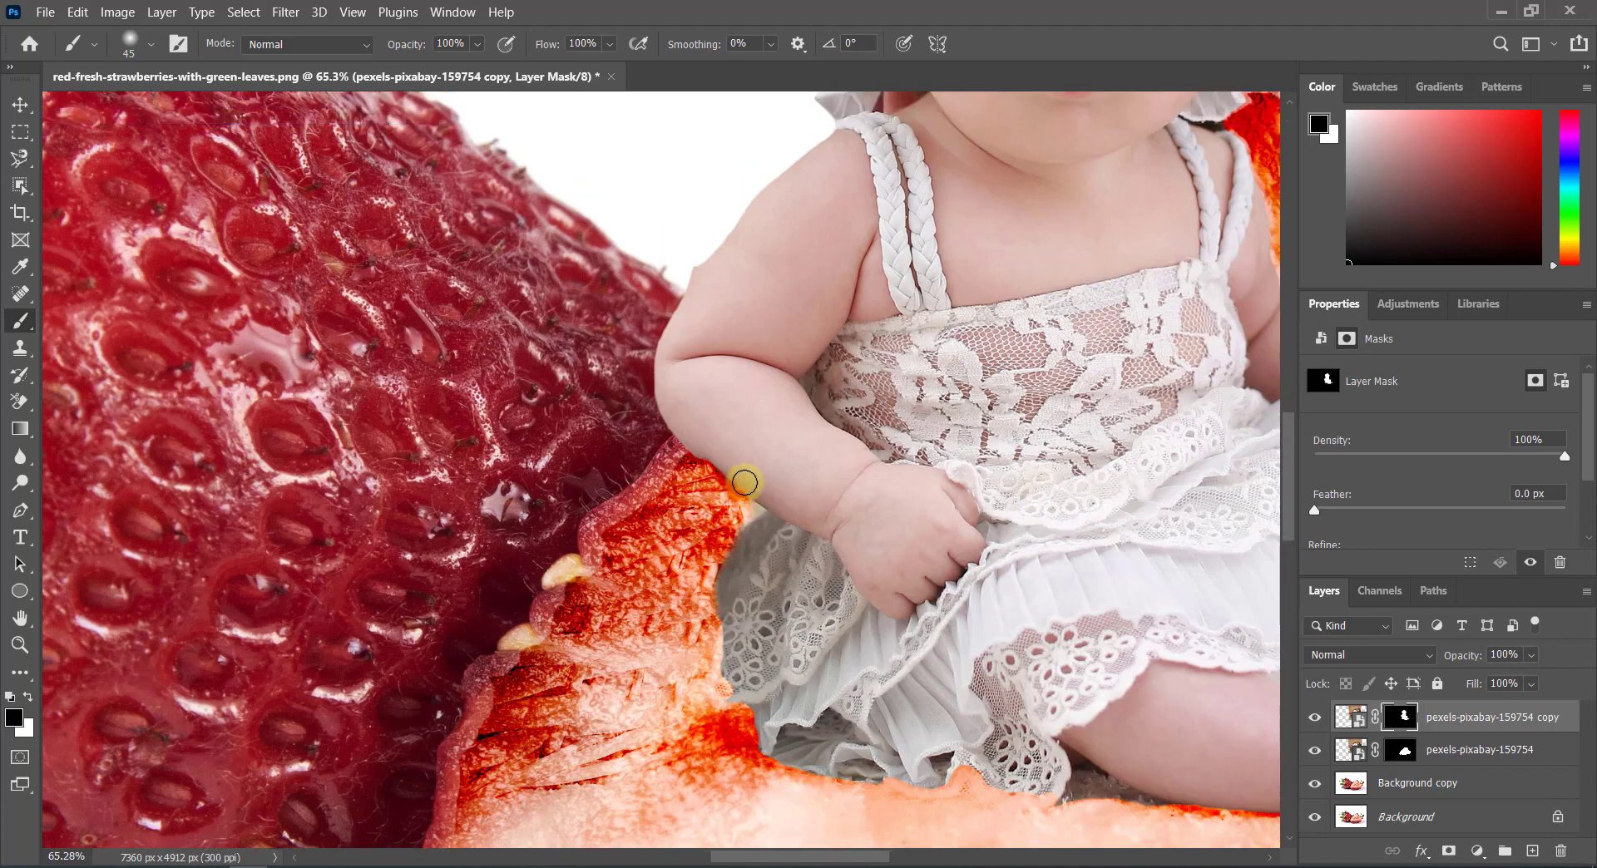
pyautogui.scroll(3, 738, 478)
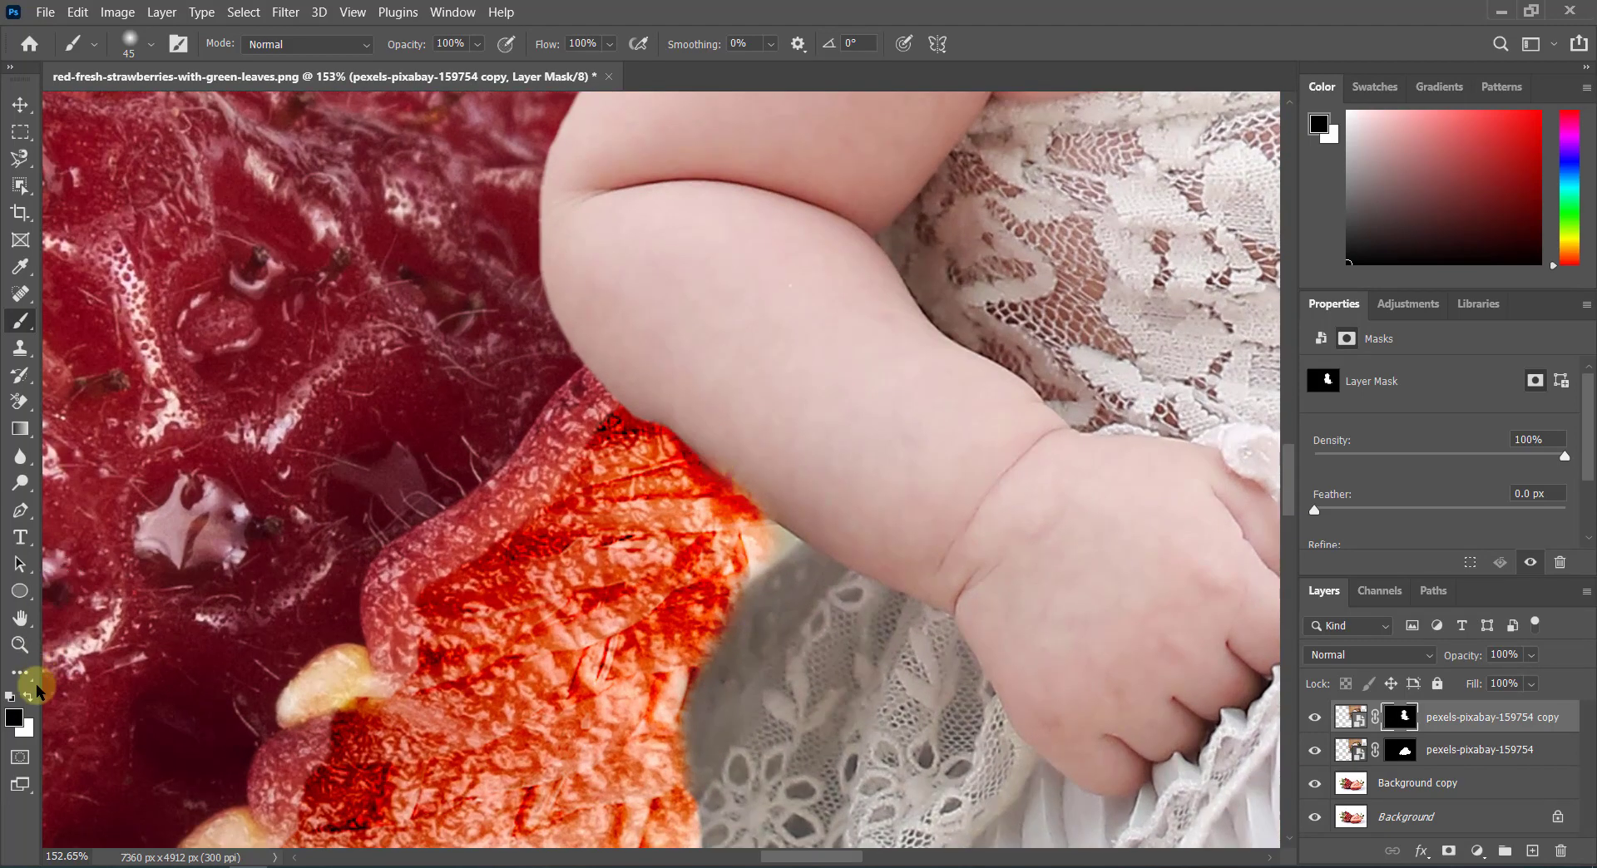
# Step: Switch to white, shrink the brush, and restore the arm's edge on the mask
pyautogui.click(28, 697)
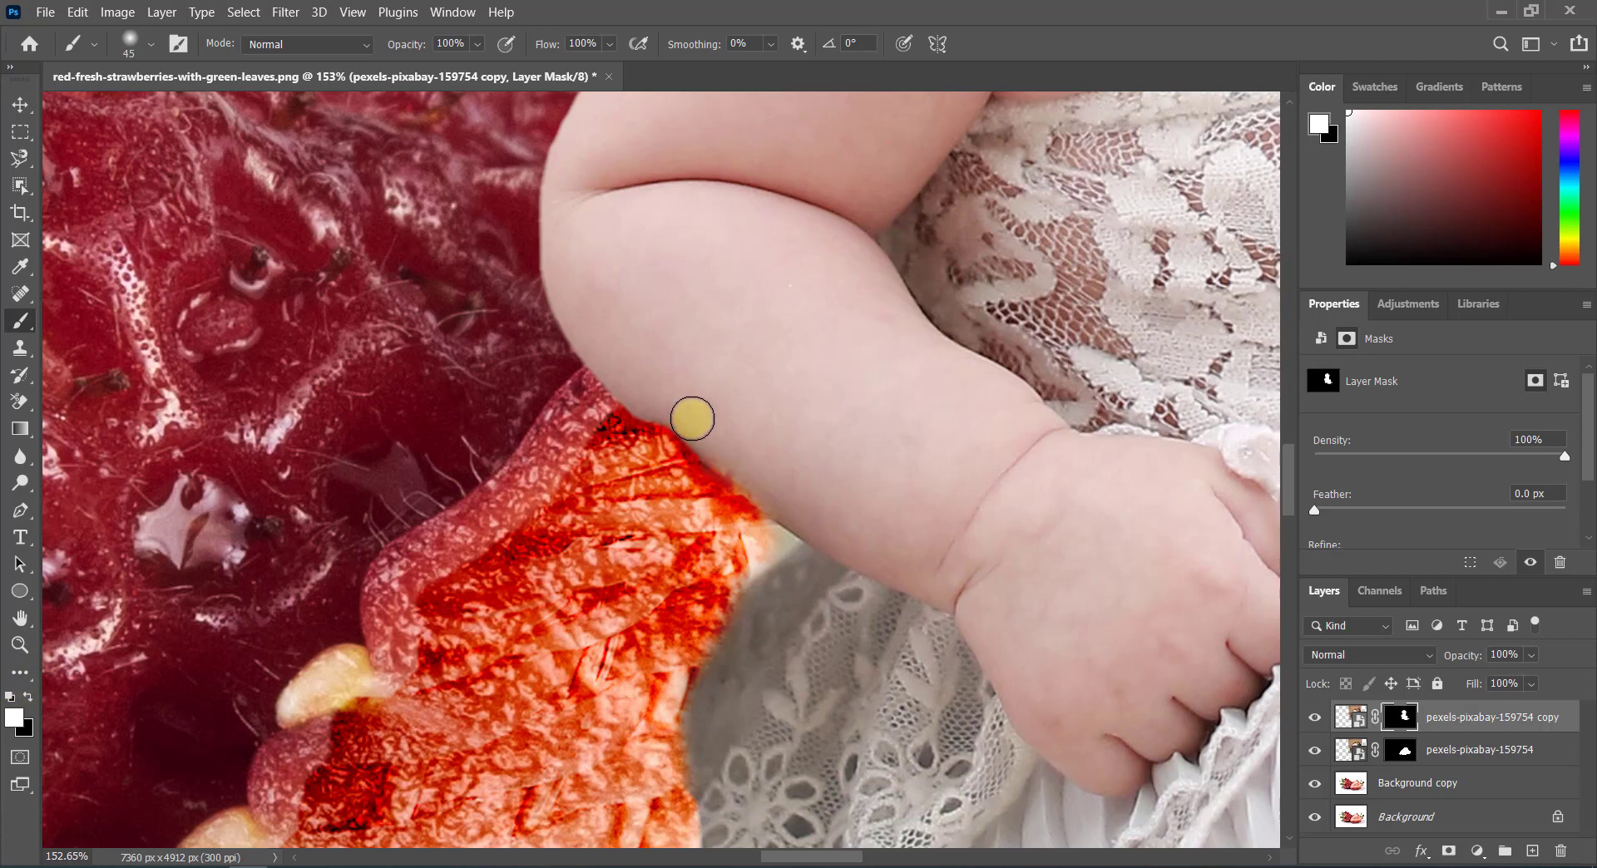
pyautogui.press('[')
pyautogui.press('[')
pyautogui.press('[')
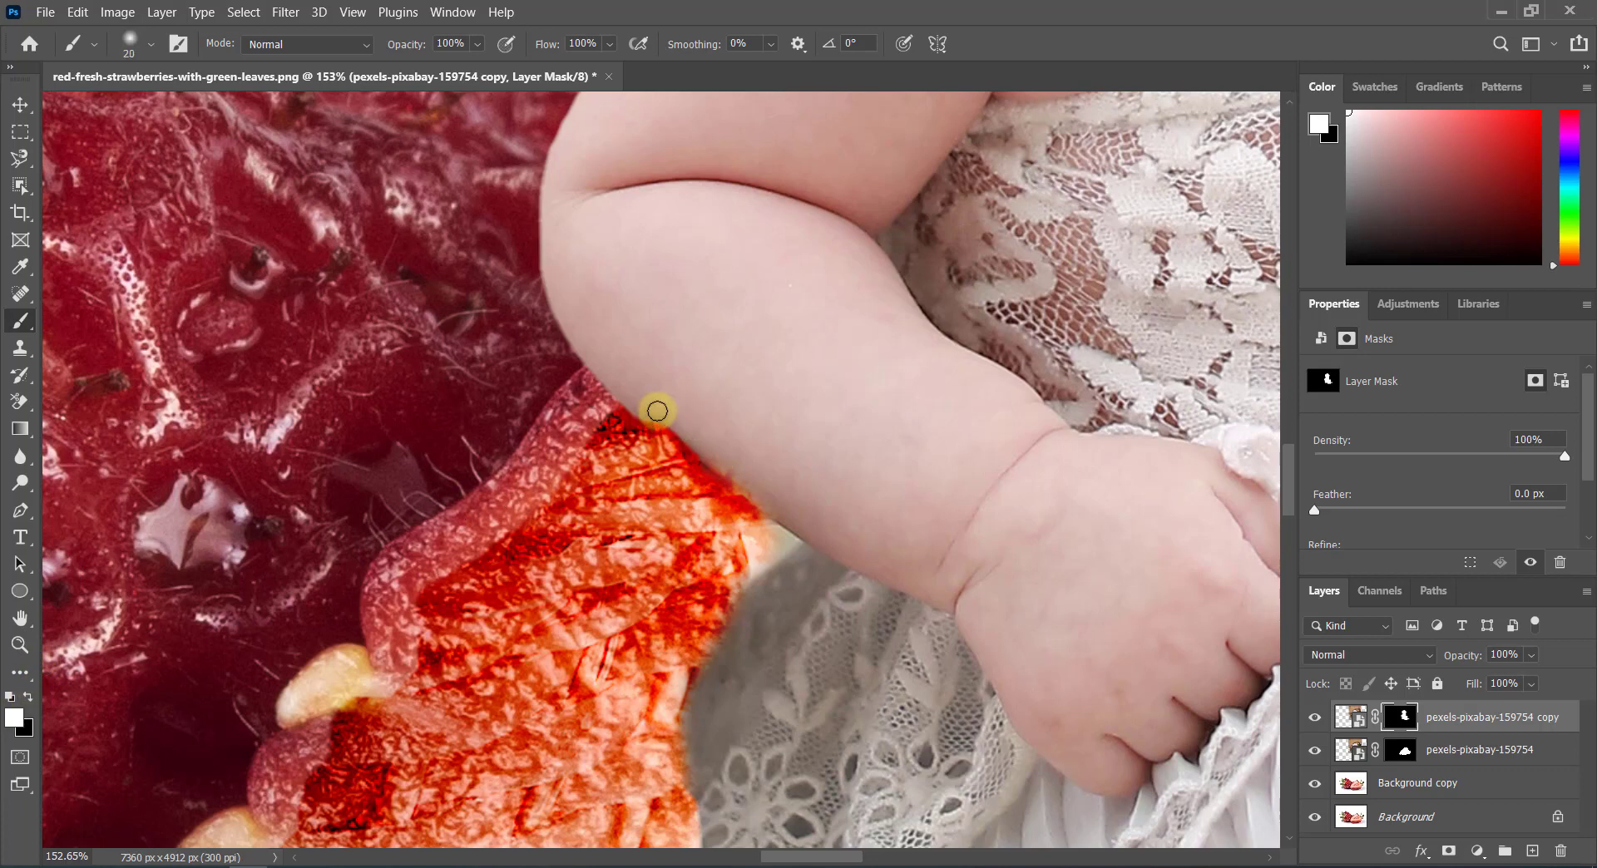
pyautogui.moveTo(686, 429)
pyautogui.mouseDown()
pyautogui.moveTo(653, 414)
pyautogui.moveTo(673, 391)
pyautogui.mouseUp()
pyautogui.scroll(5, 702, 395)
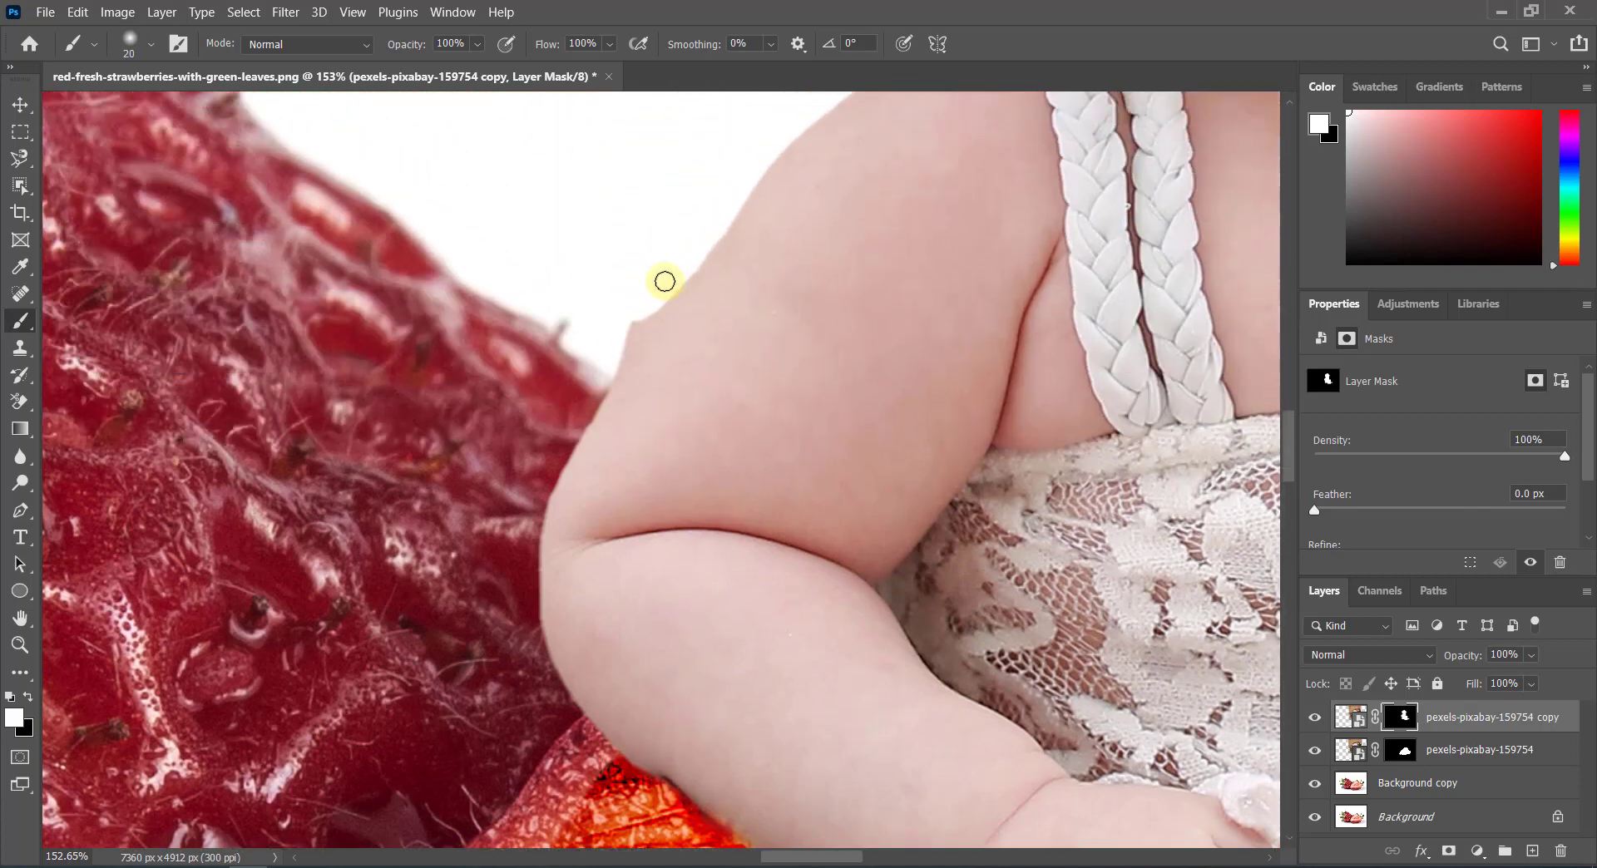
pyautogui.scroll(5, 690, 333)
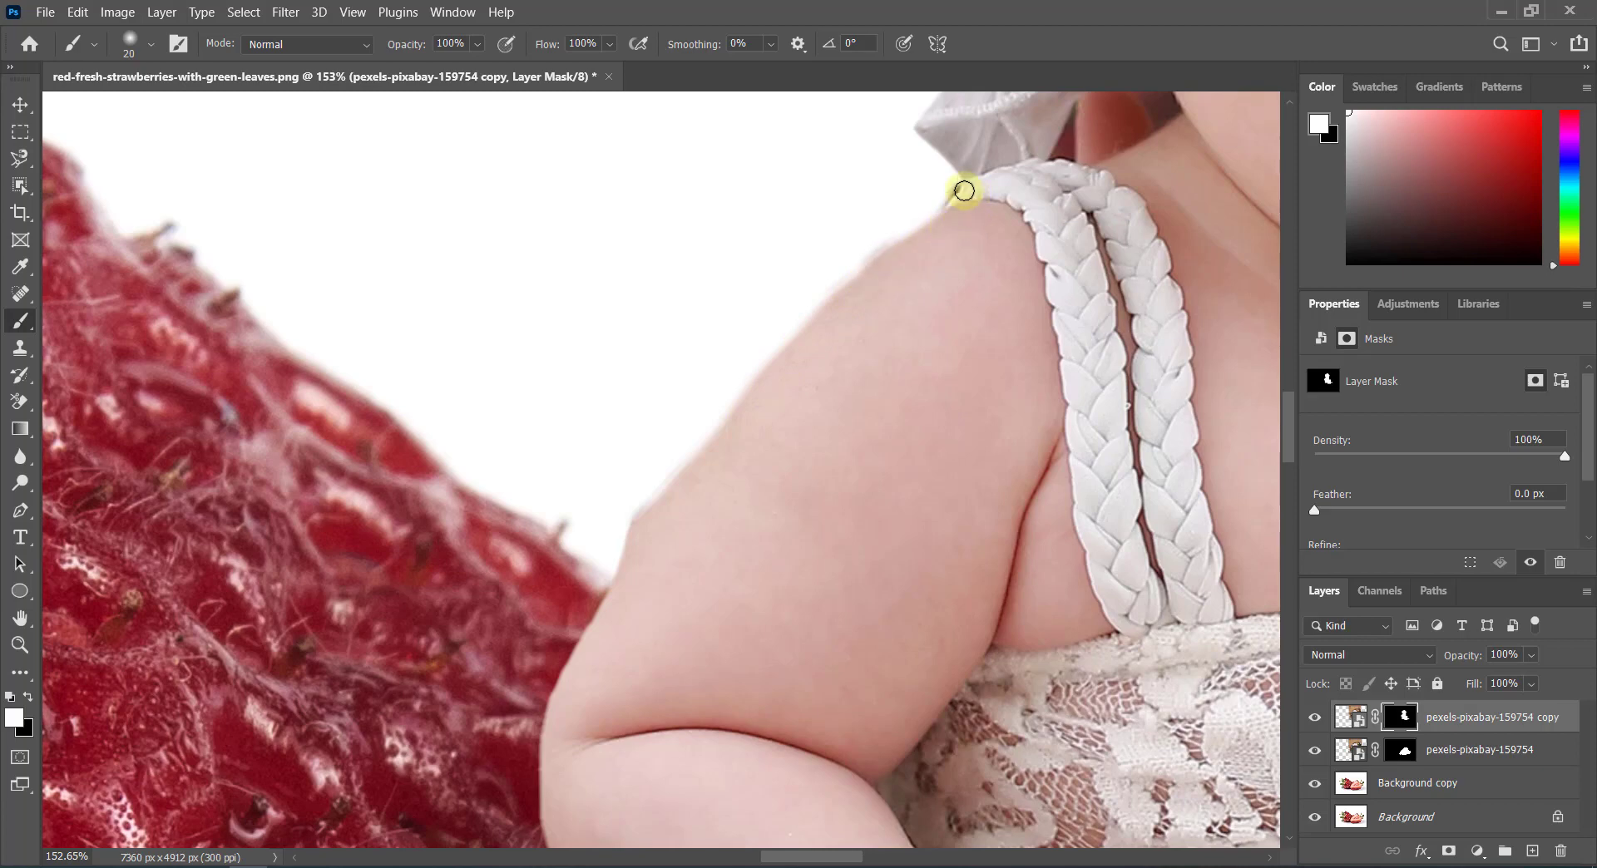
pyautogui.scroll(3, 973, 194)
# Step: Swap the mask colour back to black and use a fine size 8 brush for the upper arm
pyautogui.scroll(2, 973, 191)
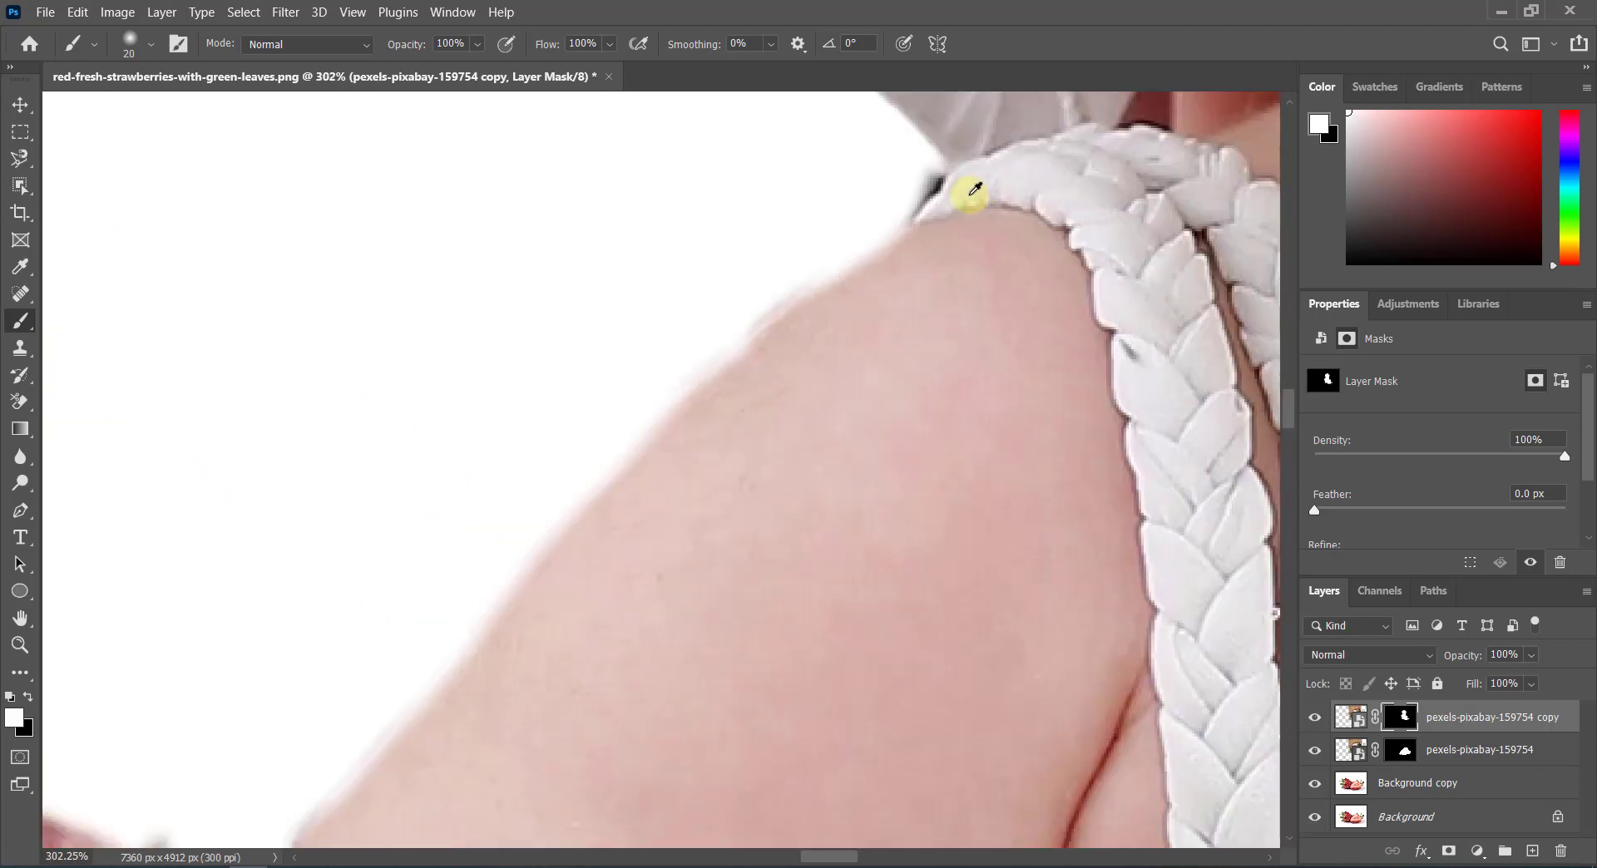
pyautogui.click(27, 696)
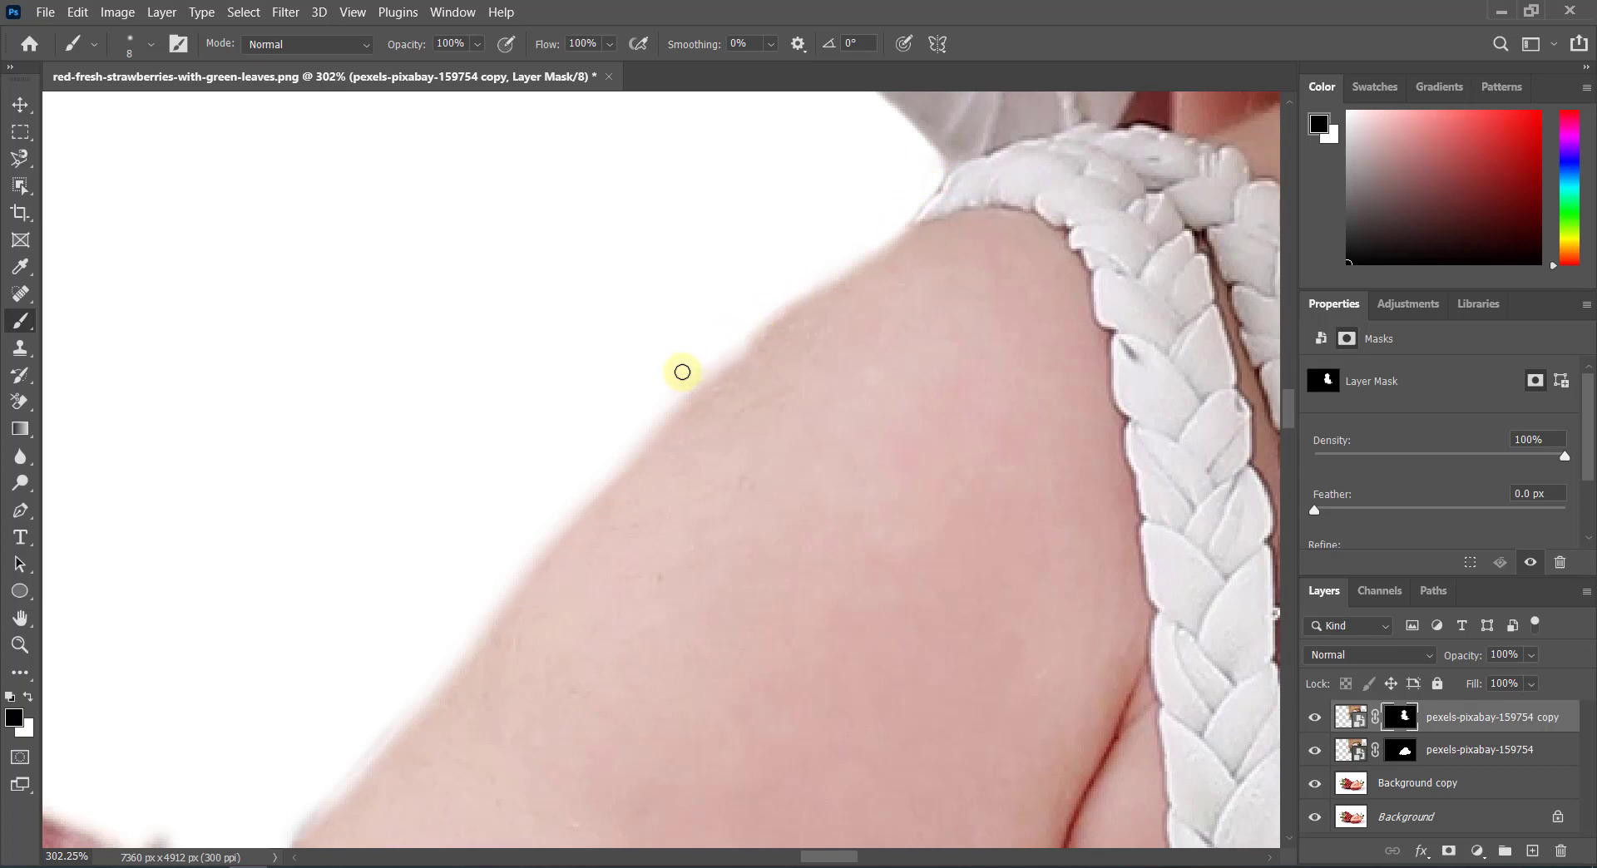
pyautogui.scroll(-2, 460, 571)
pyautogui.scroll(-2, 432, 553)
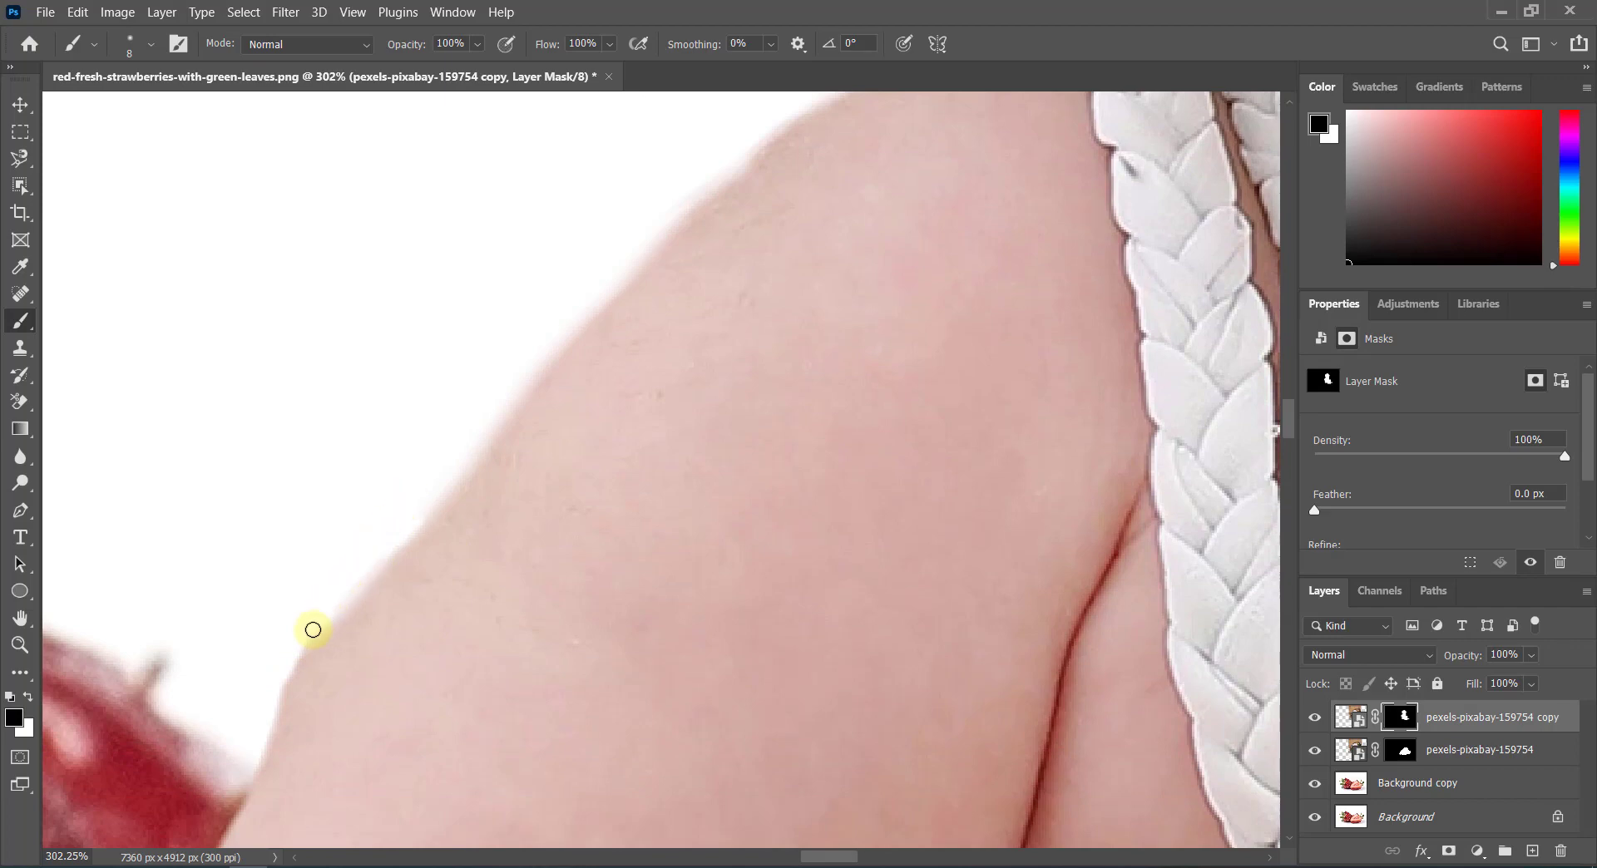
pyautogui.scroll(-5, 317, 660)
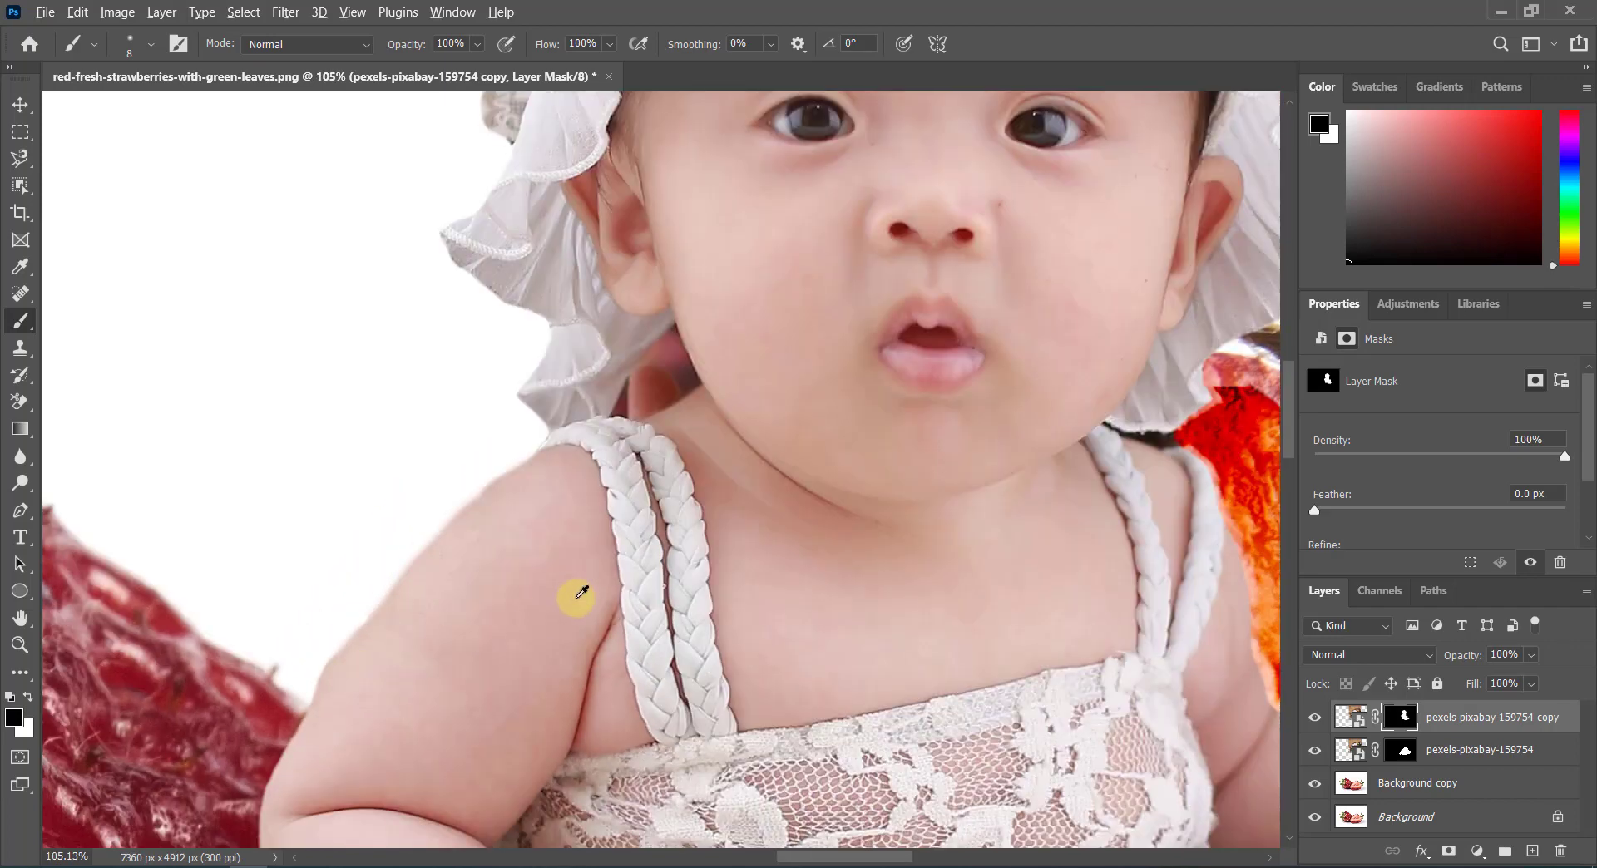
pyautogui.scroll(-2, 581, 592)
pyautogui.scroll(3, 616, 545)
pyautogui.scroll(3, 620, 541)
# Step: Enlarge the brush to 25 and paint away the pale orange halo along the forearm and fist
pyautogui.scroll(3, 624, 533)
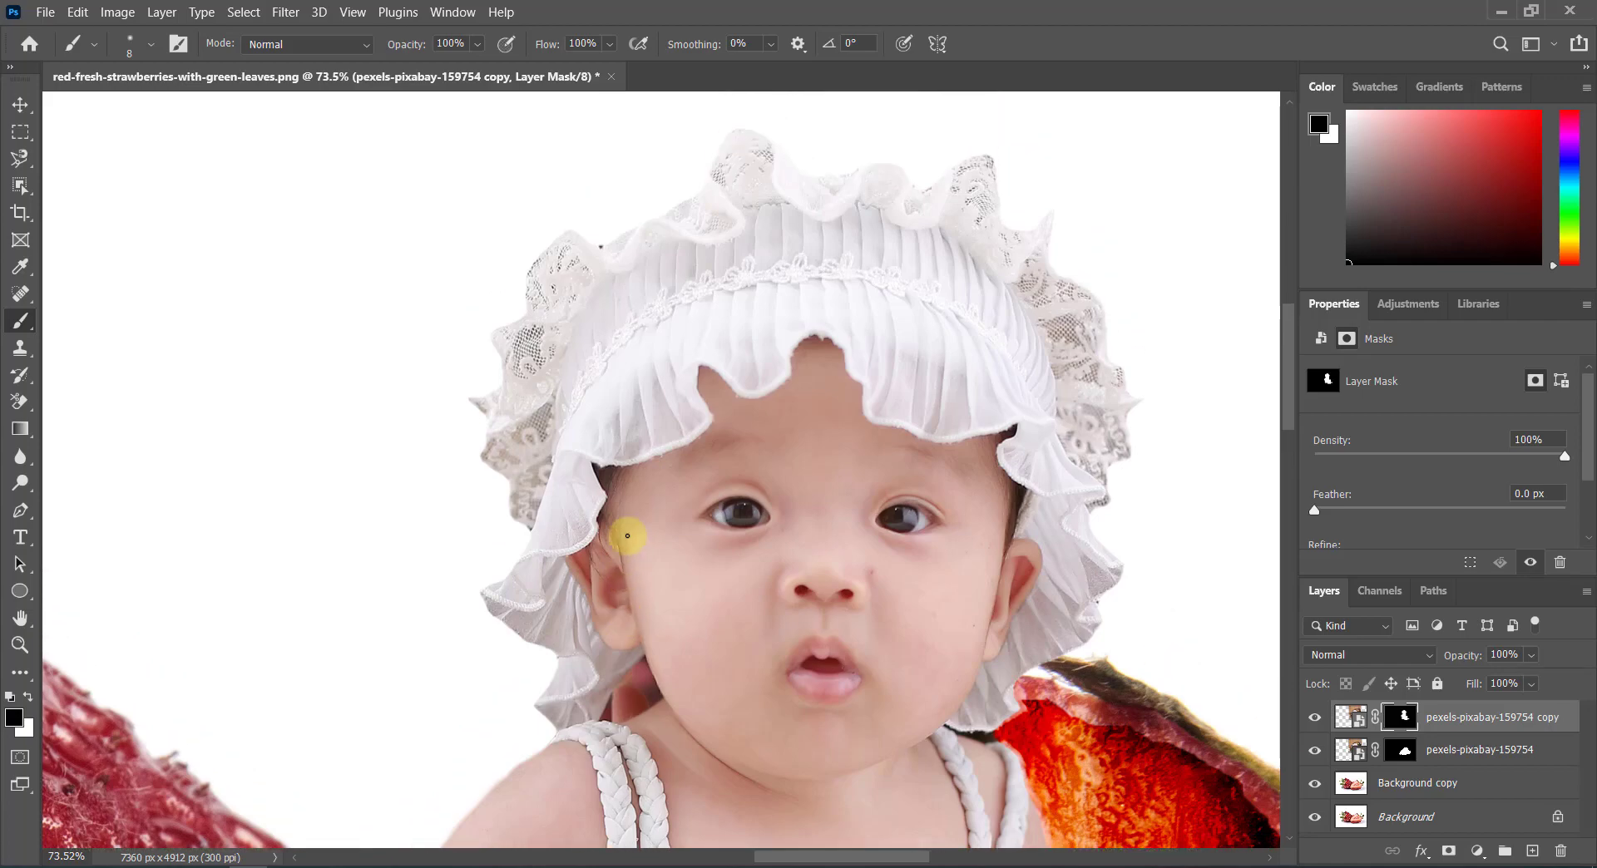
pyautogui.scroll(-2, 627, 536)
pyautogui.scroll(-2, 628, 533)
pyautogui.scroll(-2, 582, 557)
pyautogui.scroll(-2, 597, 617)
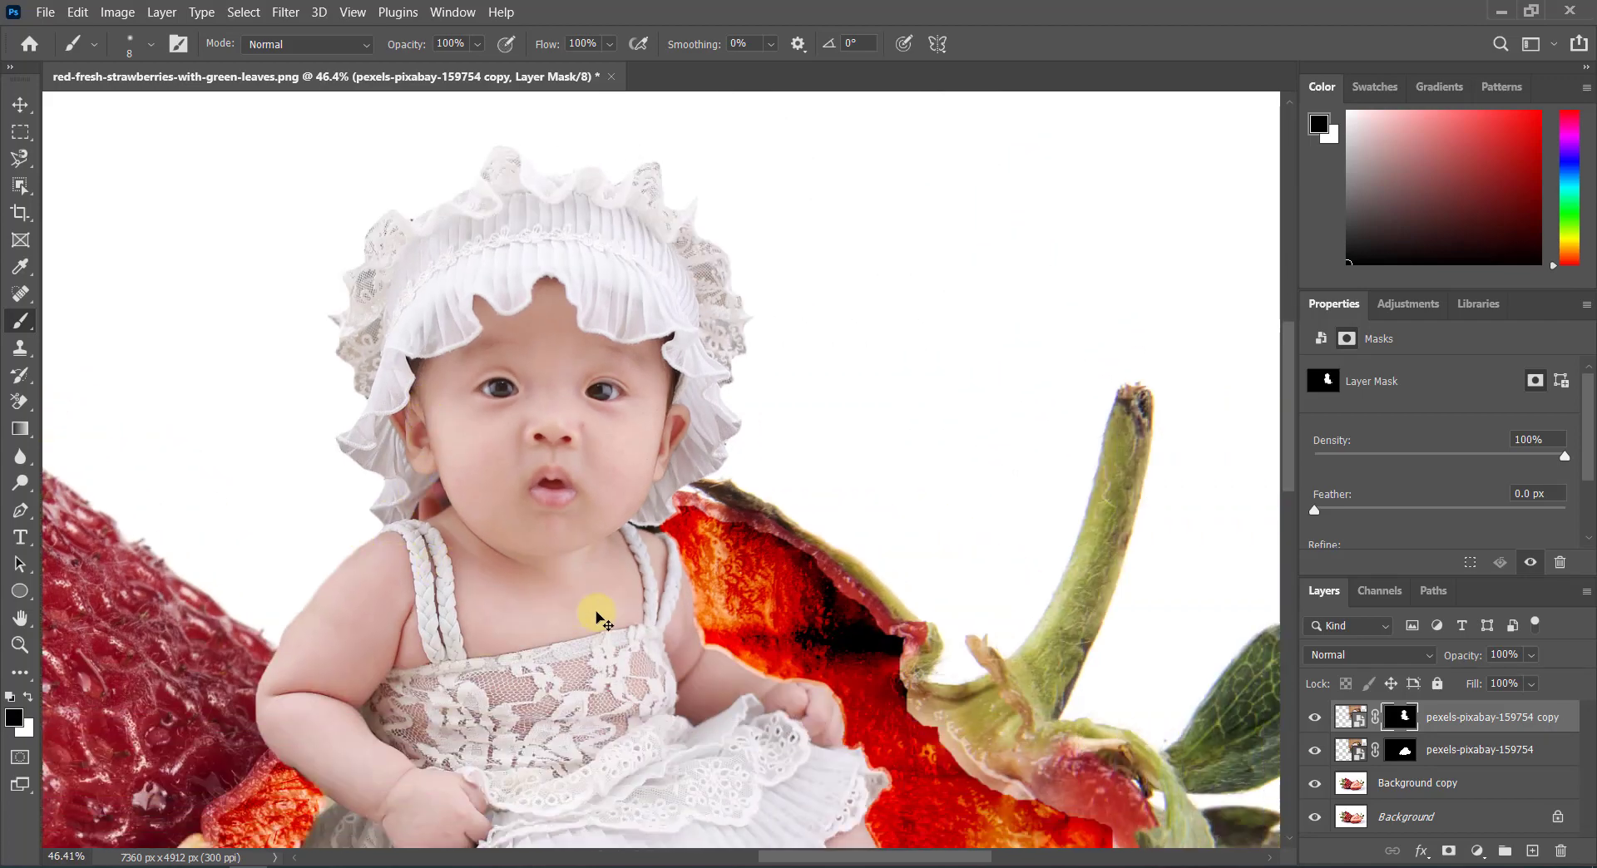
pyautogui.hscroll(3, 597, 617)
pyautogui.scroll(4, 831, 607)
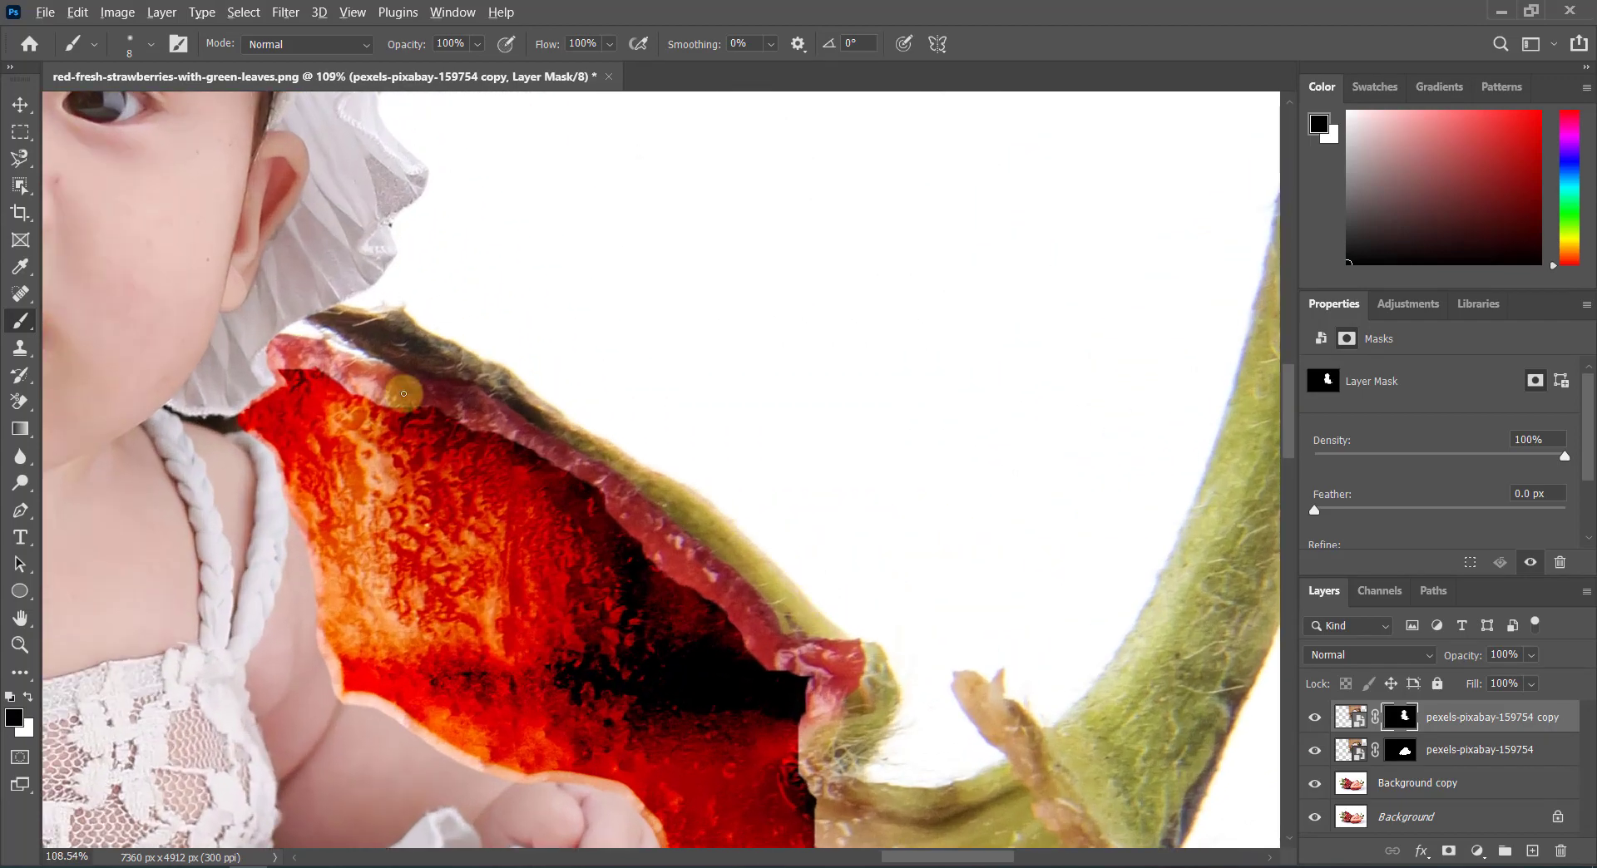
pyautogui.scroll(-3, 403, 393)
pyautogui.scroll(-2, 391, 433)
pyautogui.scroll(4, 370, 466)
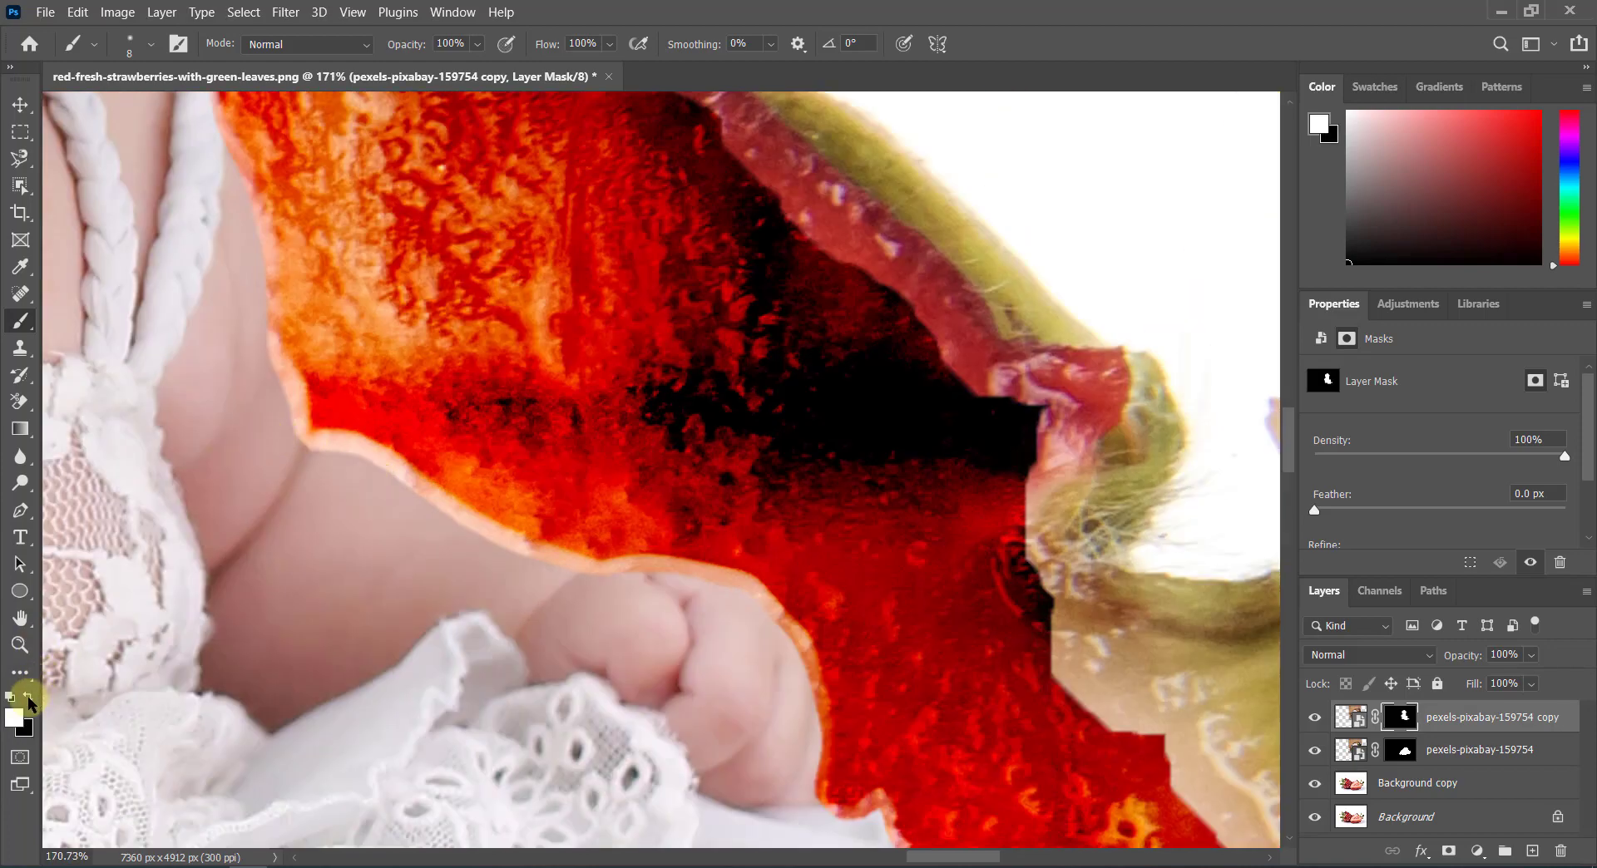
pyautogui.scroll(3, 314, 449)
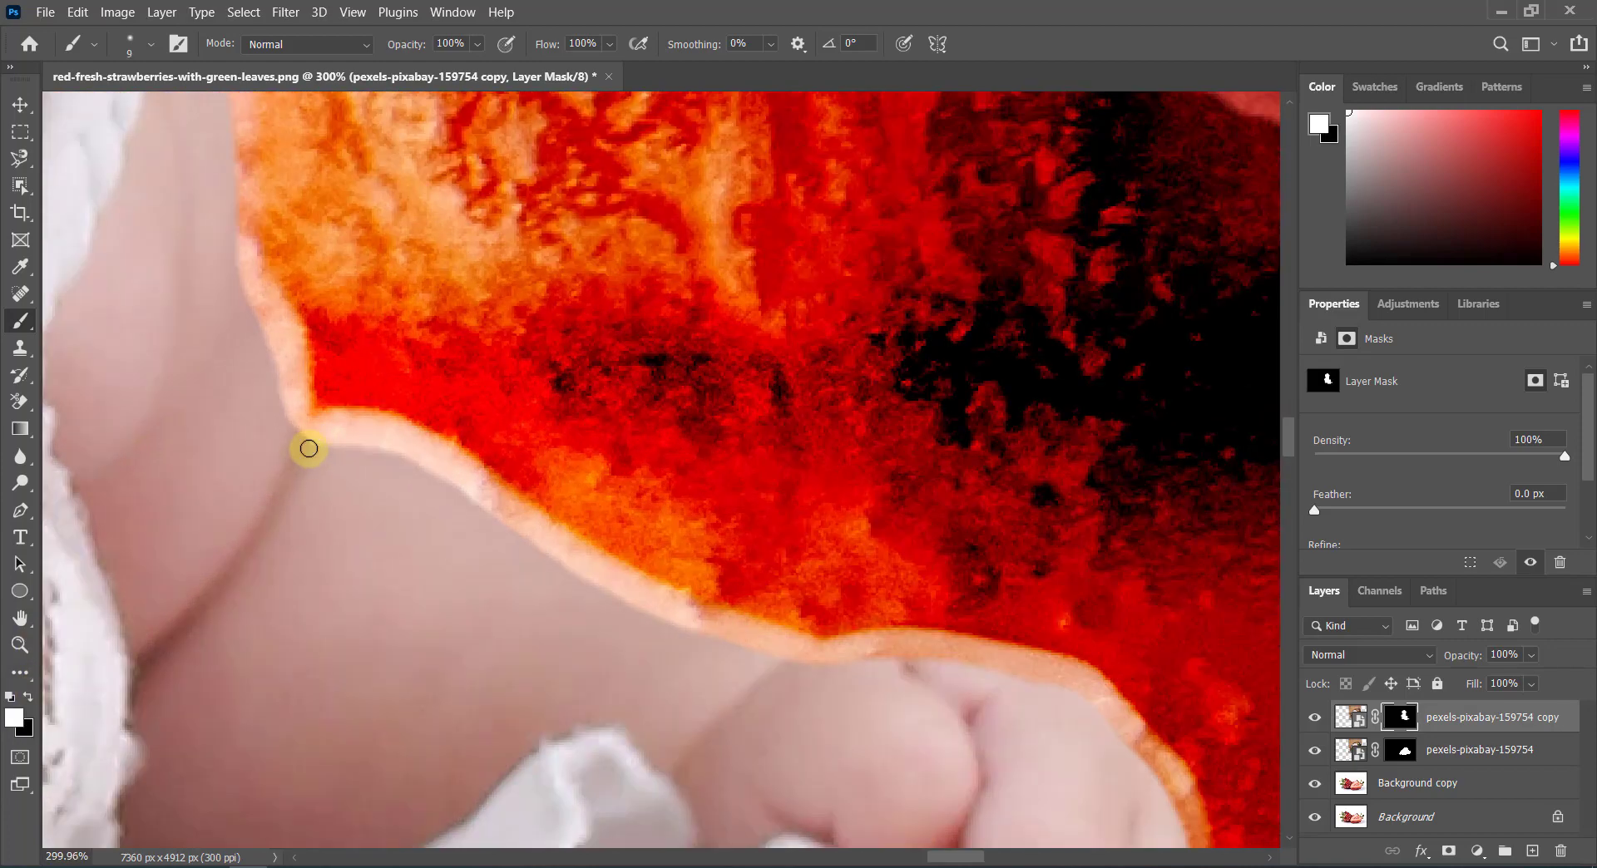
pyautogui.press(']')
pyautogui.press(']')
pyautogui.press(']')
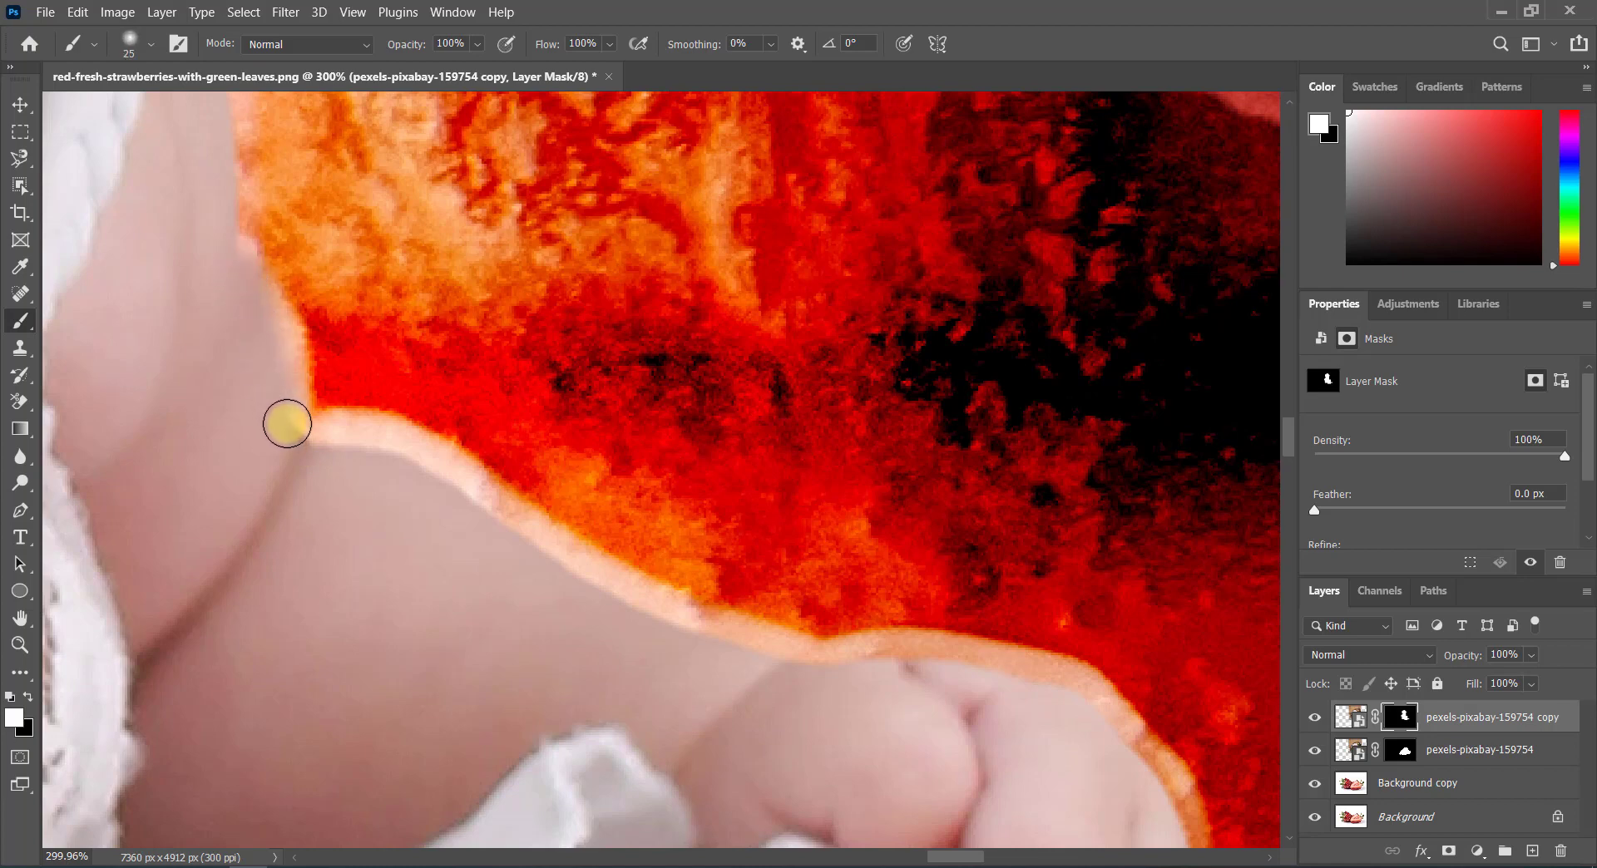
pyautogui.moveTo(285, 421)
pyautogui.mouseDown()
pyautogui.moveTo(566, 548)
pyautogui.moveTo(636, 619)
pyautogui.moveTo(588, 596)
pyautogui.moveTo(670, 644)
pyautogui.moveTo(820, 670)
pyautogui.mouseUp()
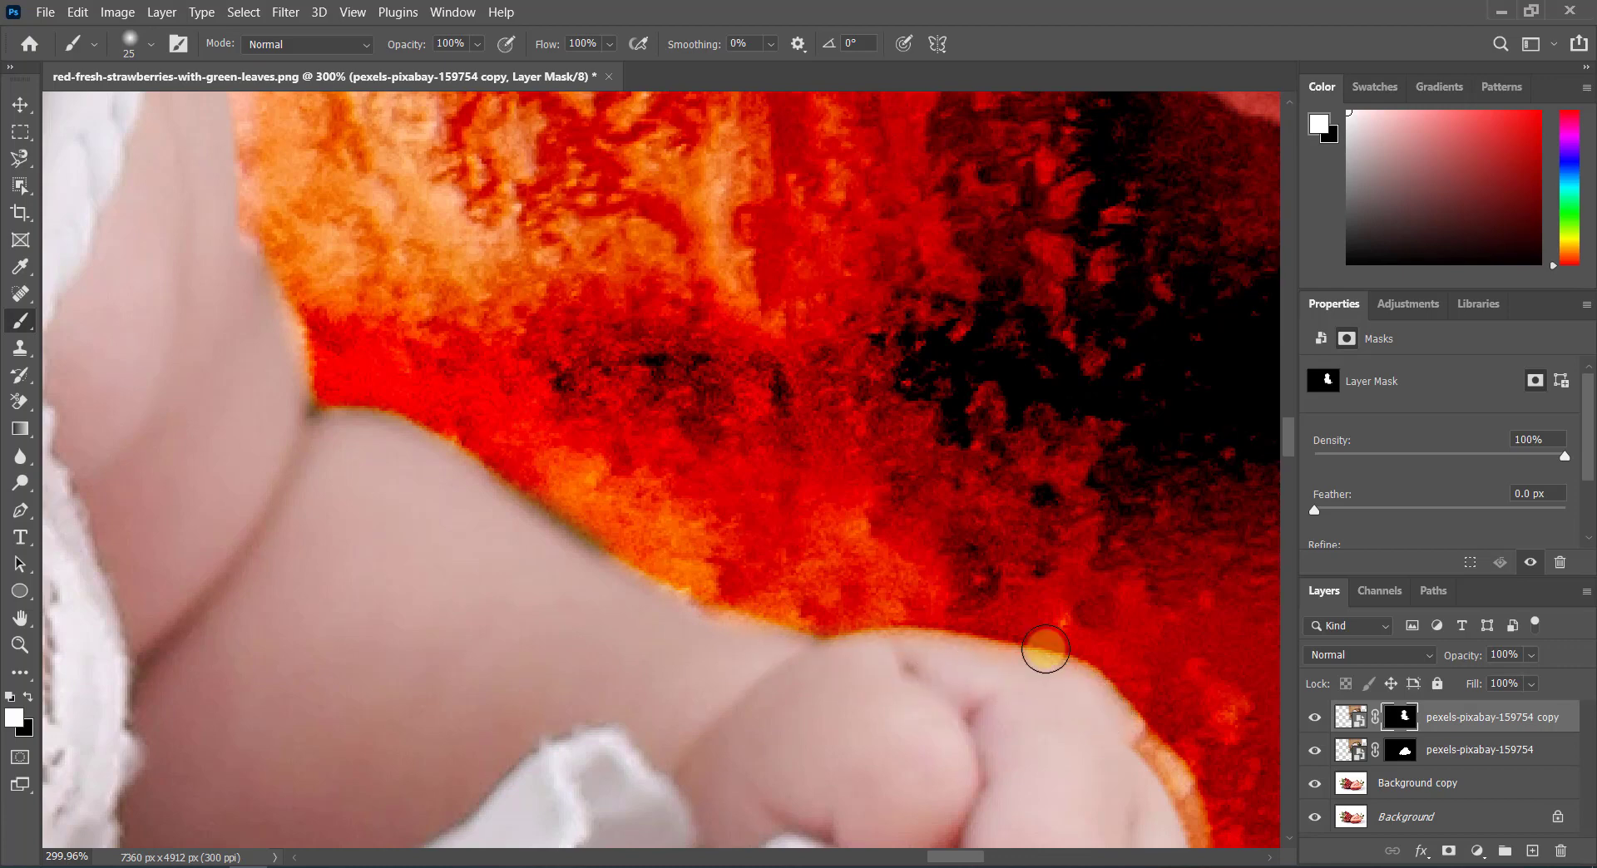
pyautogui.scroll(-3, 1046, 649)
pyautogui.scroll(-3, 981, 606)
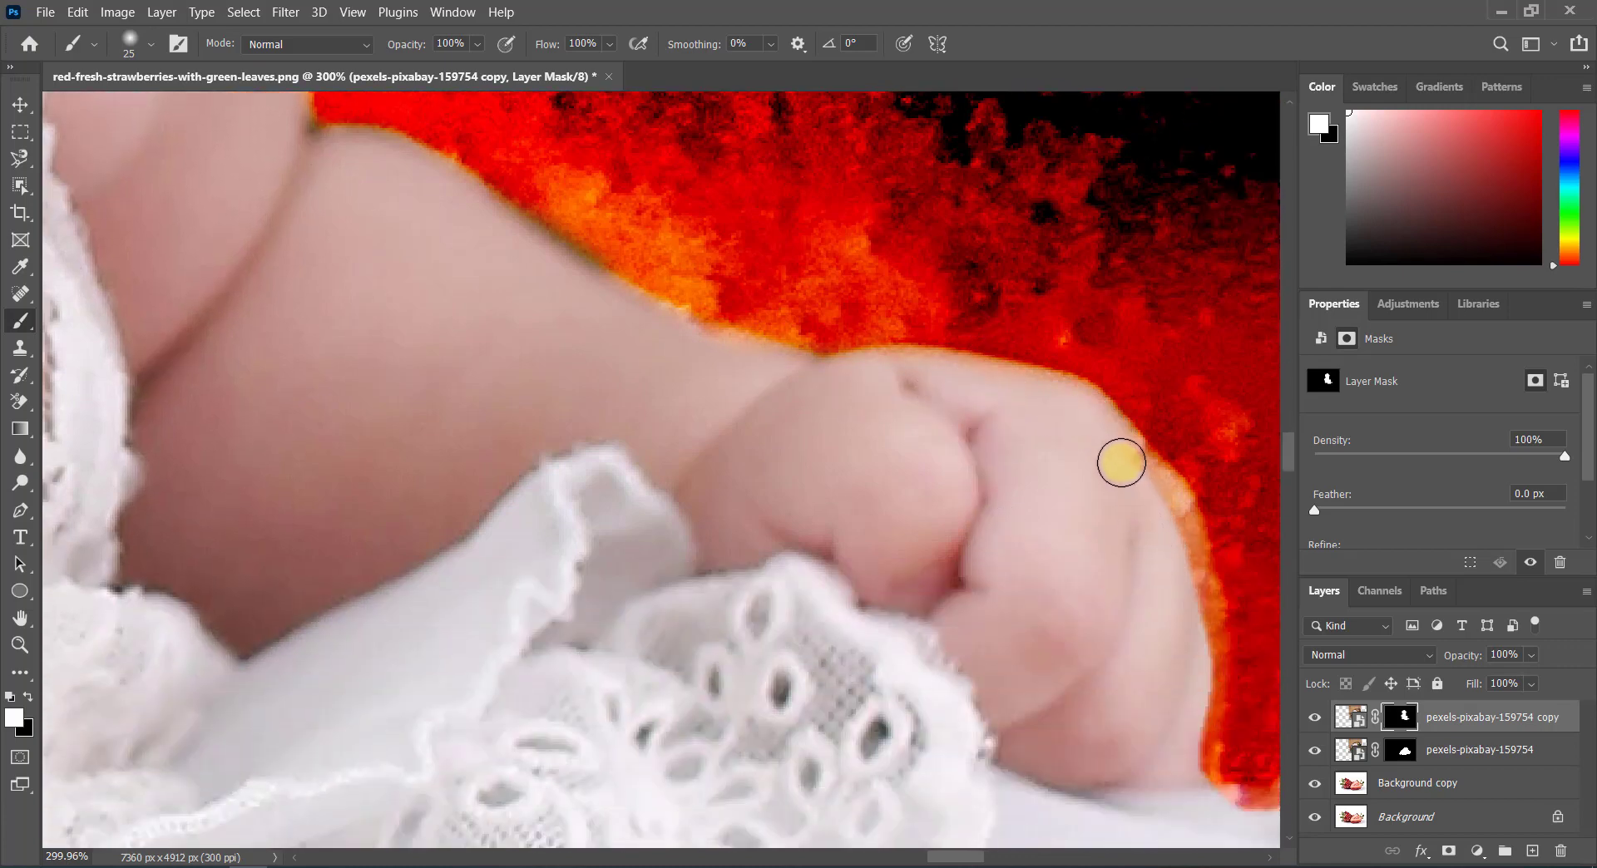
pyautogui.moveTo(1121, 462)
pyautogui.mouseDown()
pyautogui.moveTo(1179, 595)
pyautogui.moveTo(1190, 701)
pyautogui.mouseUp()
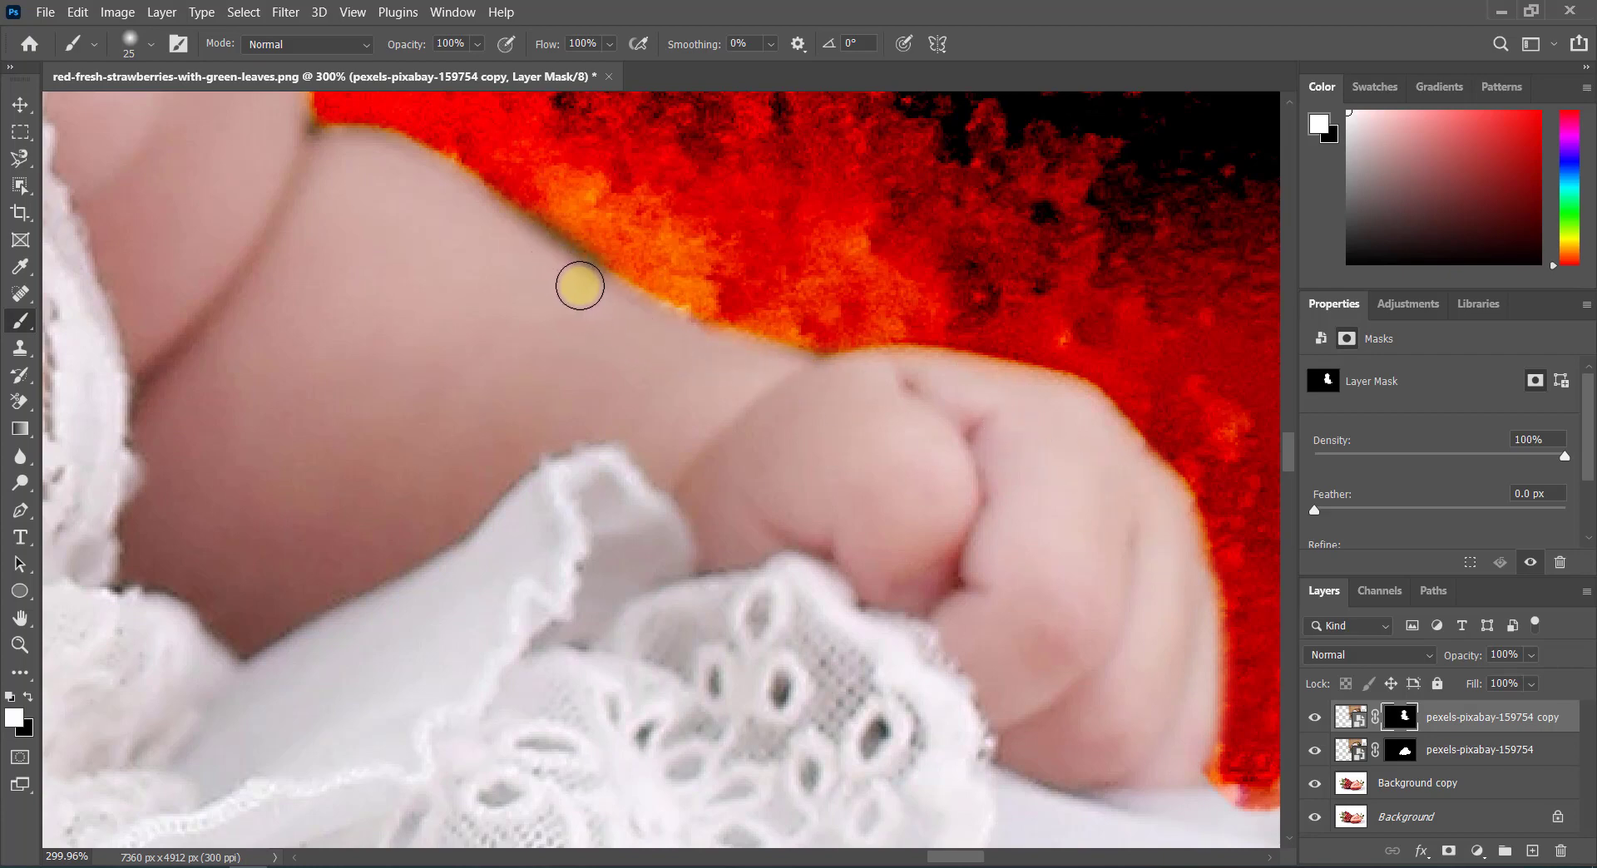
# Step: Paint black on the baby's mask to hide the grey gaps under her leg and beside the lace hem
pyautogui.click(28, 696)
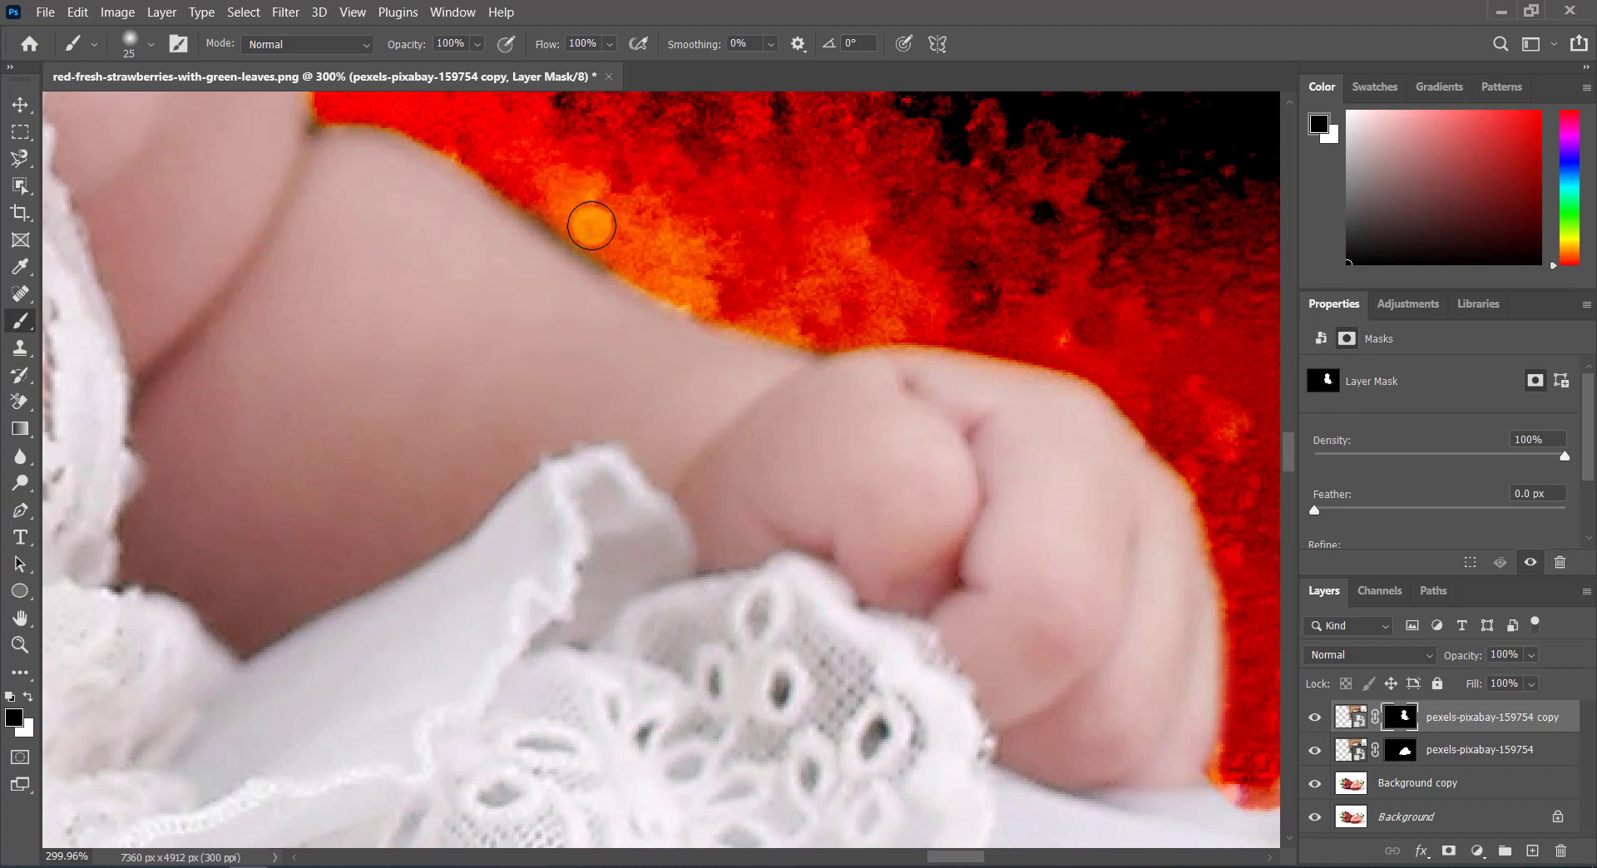
pyautogui.keyDown('alt'); pyautogui.scroll(-1, 525, 251); pyautogui.keyUp('alt')
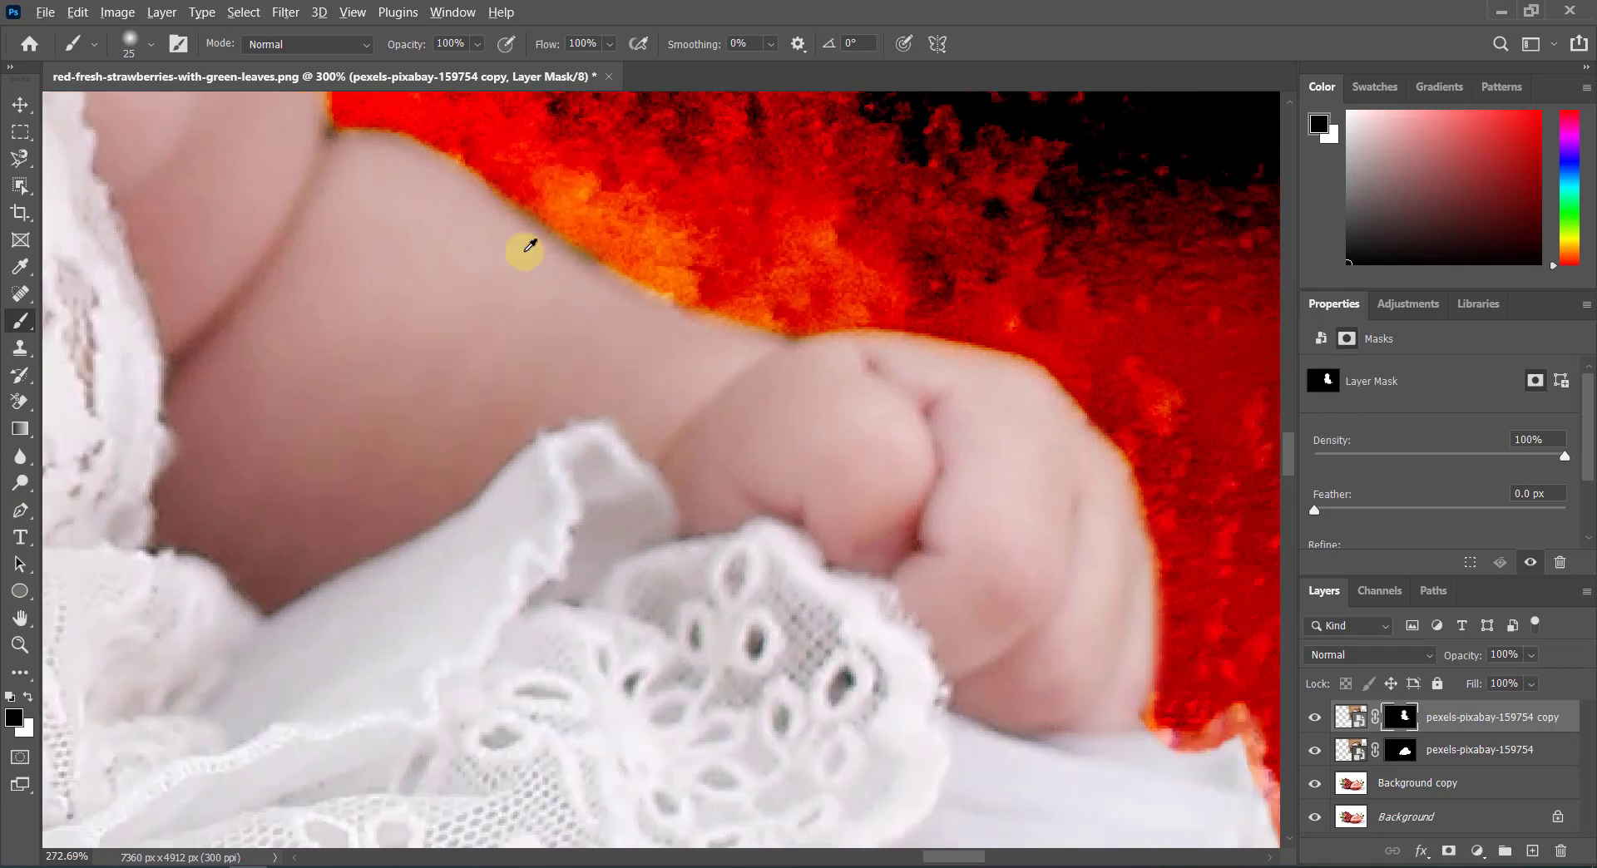
pyautogui.keyDown('alt'); pyautogui.scroll(-3, 524, 251); pyautogui.keyUp('alt')
pyautogui.keyDown('alt'); pyautogui.scroll(-2, 938, 455); pyautogui.keyUp('alt')
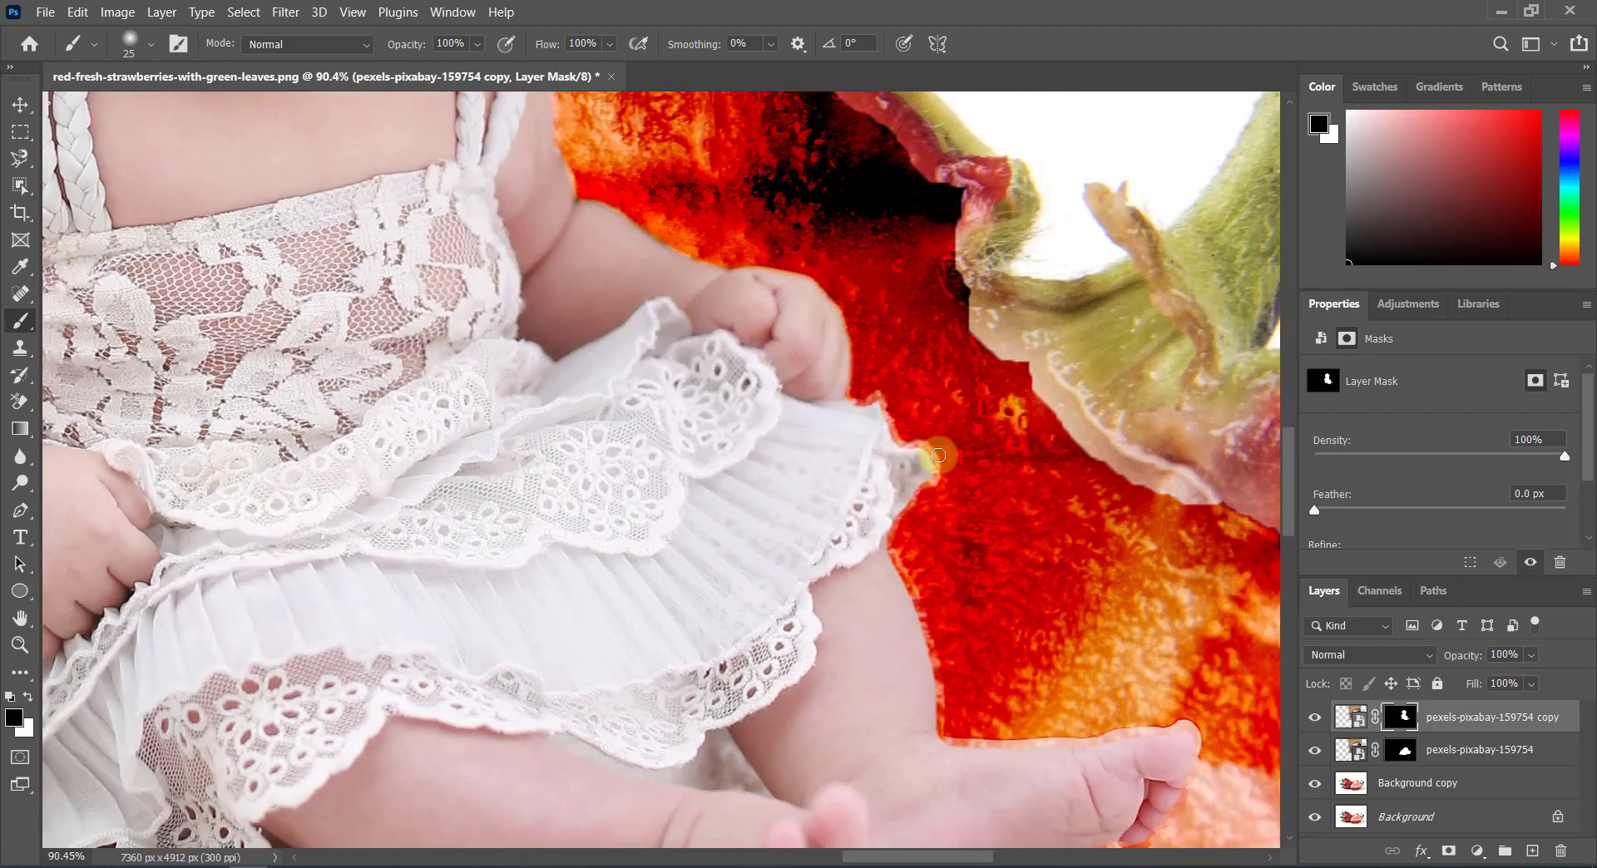
pyautogui.keyDown('alt'); pyautogui.scroll(-1, 938, 454); pyautogui.keyUp('alt')
pyautogui.keyDown('alt'); pyautogui.scroll(-2, 944, 464); pyautogui.keyUp('alt')
pyautogui.keyDown('alt'); pyautogui.scroll(-1, 968, 628); pyautogui.keyUp('alt')
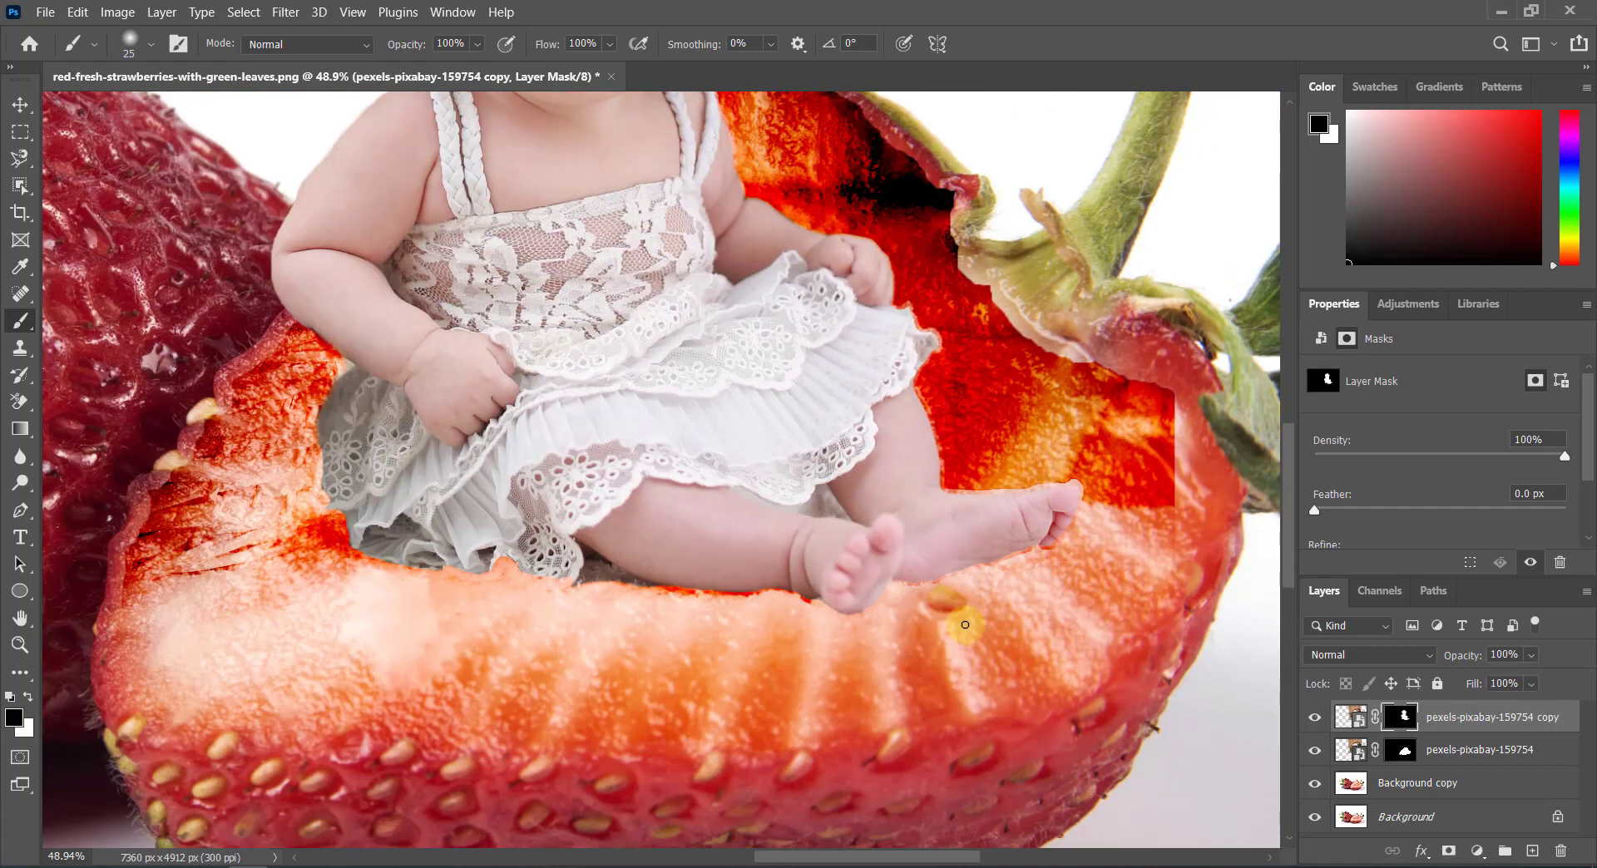
pyautogui.keyDown('alt'); pyautogui.scroll(4, 642, 586); pyautogui.keyUp('alt')
pyautogui.keyDown('alt'); pyautogui.scroll(3, 642, 586); pyautogui.keyUp('alt')
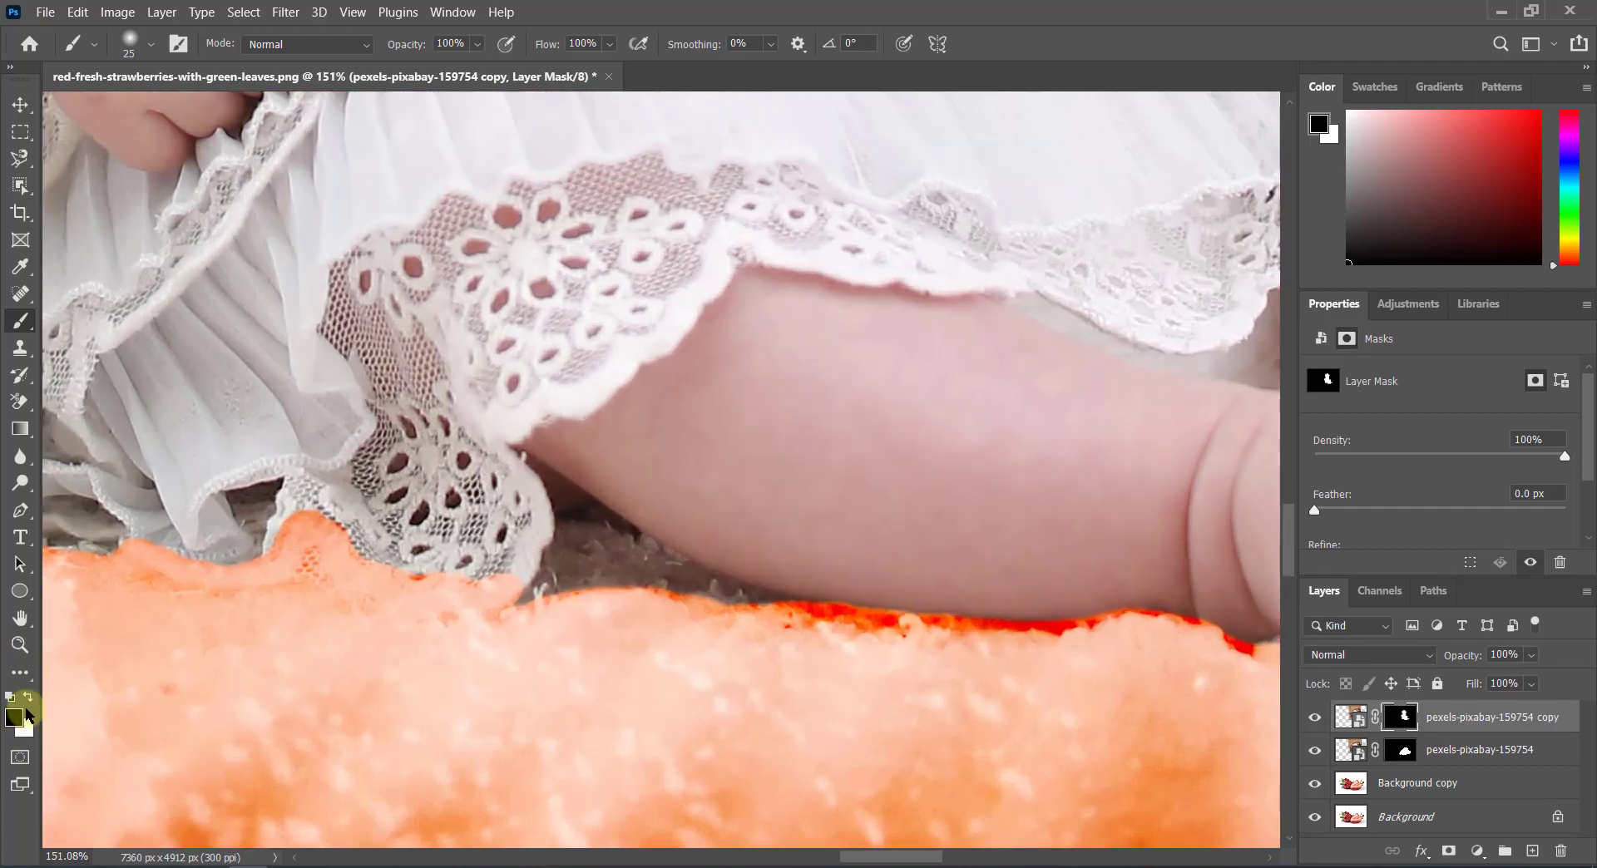
pyautogui.click(28, 698)
pyautogui.keyDown('alt'); pyautogui.scroll(2, 517, 631); pyautogui.keyUp('alt')
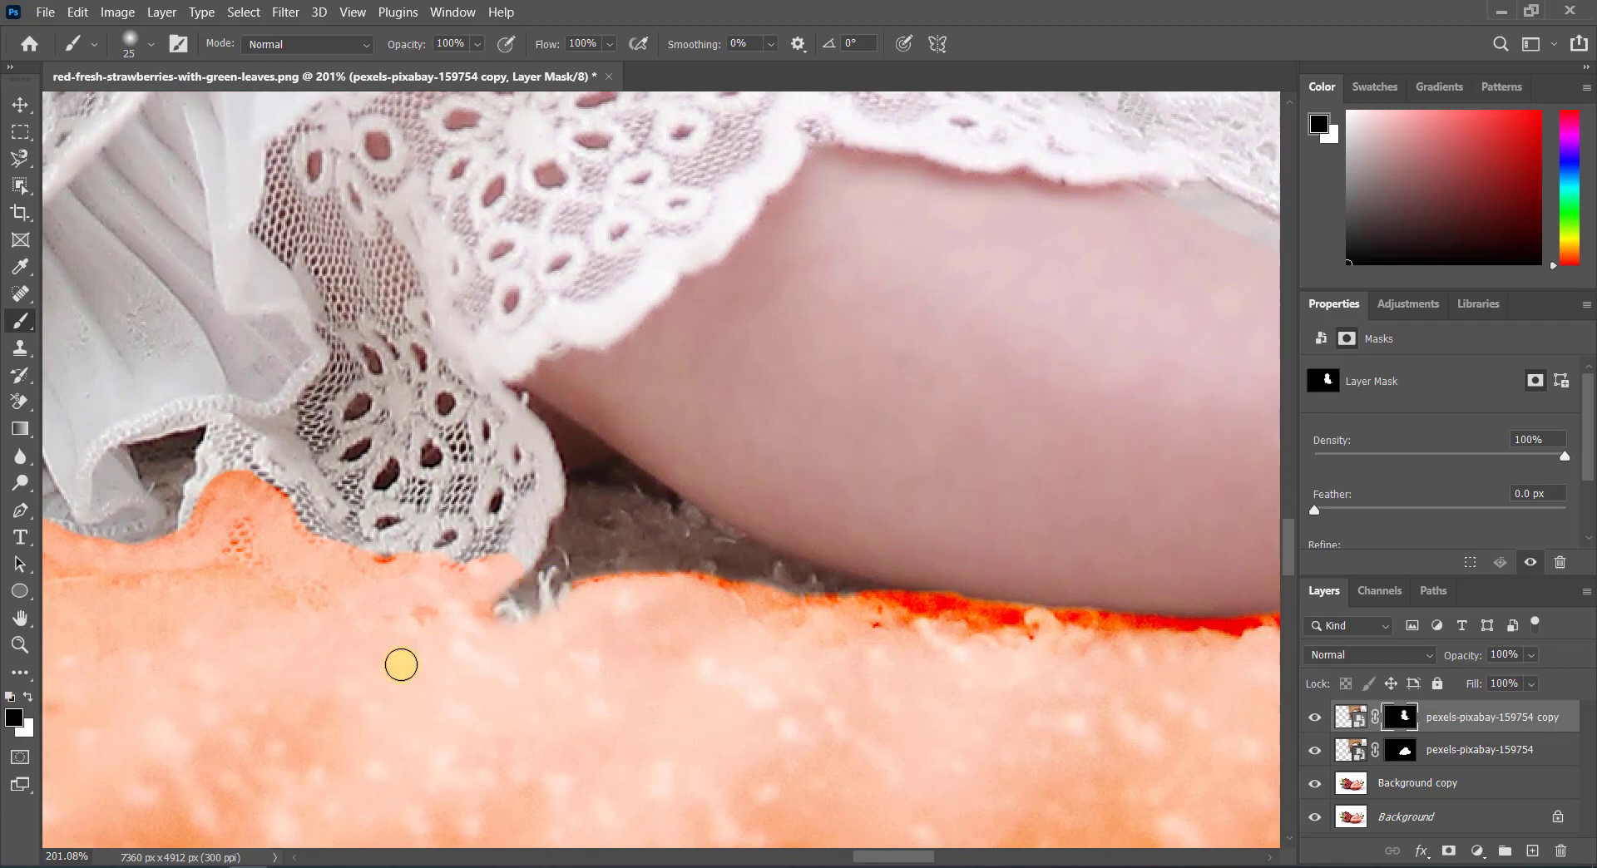
pyautogui.moveTo(552, 587)
pyautogui.mouseDown()
pyautogui.moveTo(586, 488)
pyautogui.moveTo(568, 582)
pyautogui.moveTo(622, 498)
pyautogui.moveTo(657, 499)
pyautogui.moveTo(670, 520)
pyautogui.mouseUp()
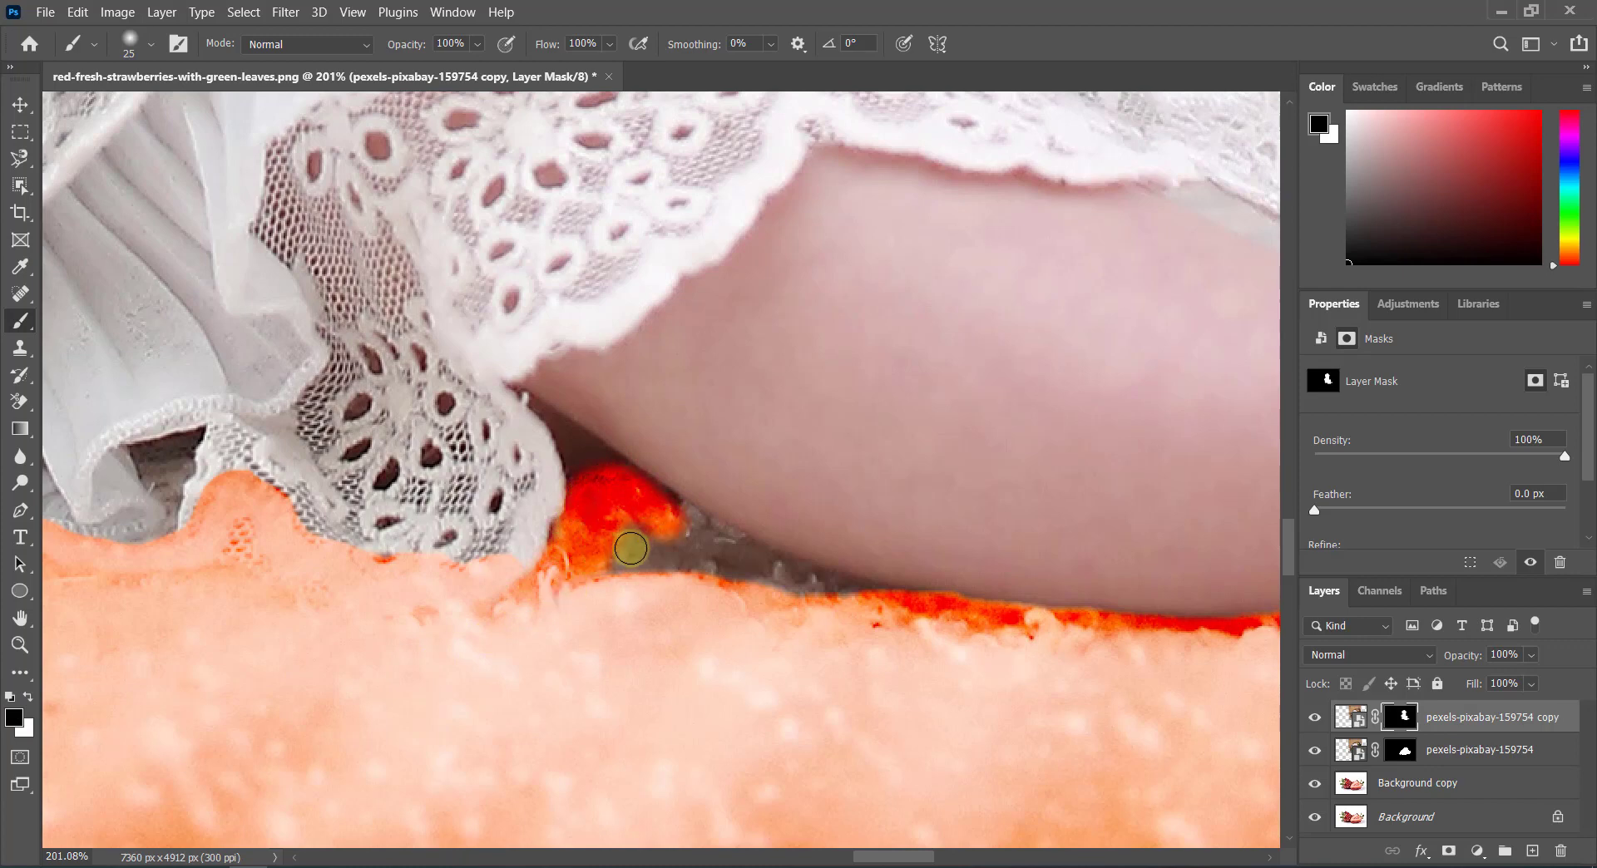
pyautogui.moveTo(677, 578)
pyautogui.mouseDown()
pyautogui.moveTo(675, 532)
pyautogui.moveTo(697, 509)
pyautogui.moveTo(731, 542)
pyautogui.moveTo(684, 563)
pyautogui.moveTo(756, 580)
pyautogui.moveTo(740, 553)
pyautogui.moveTo(812, 591)
pyautogui.moveTo(783, 588)
pyautogui.moveTo(995, 635)
pyautogui.mouseUp()
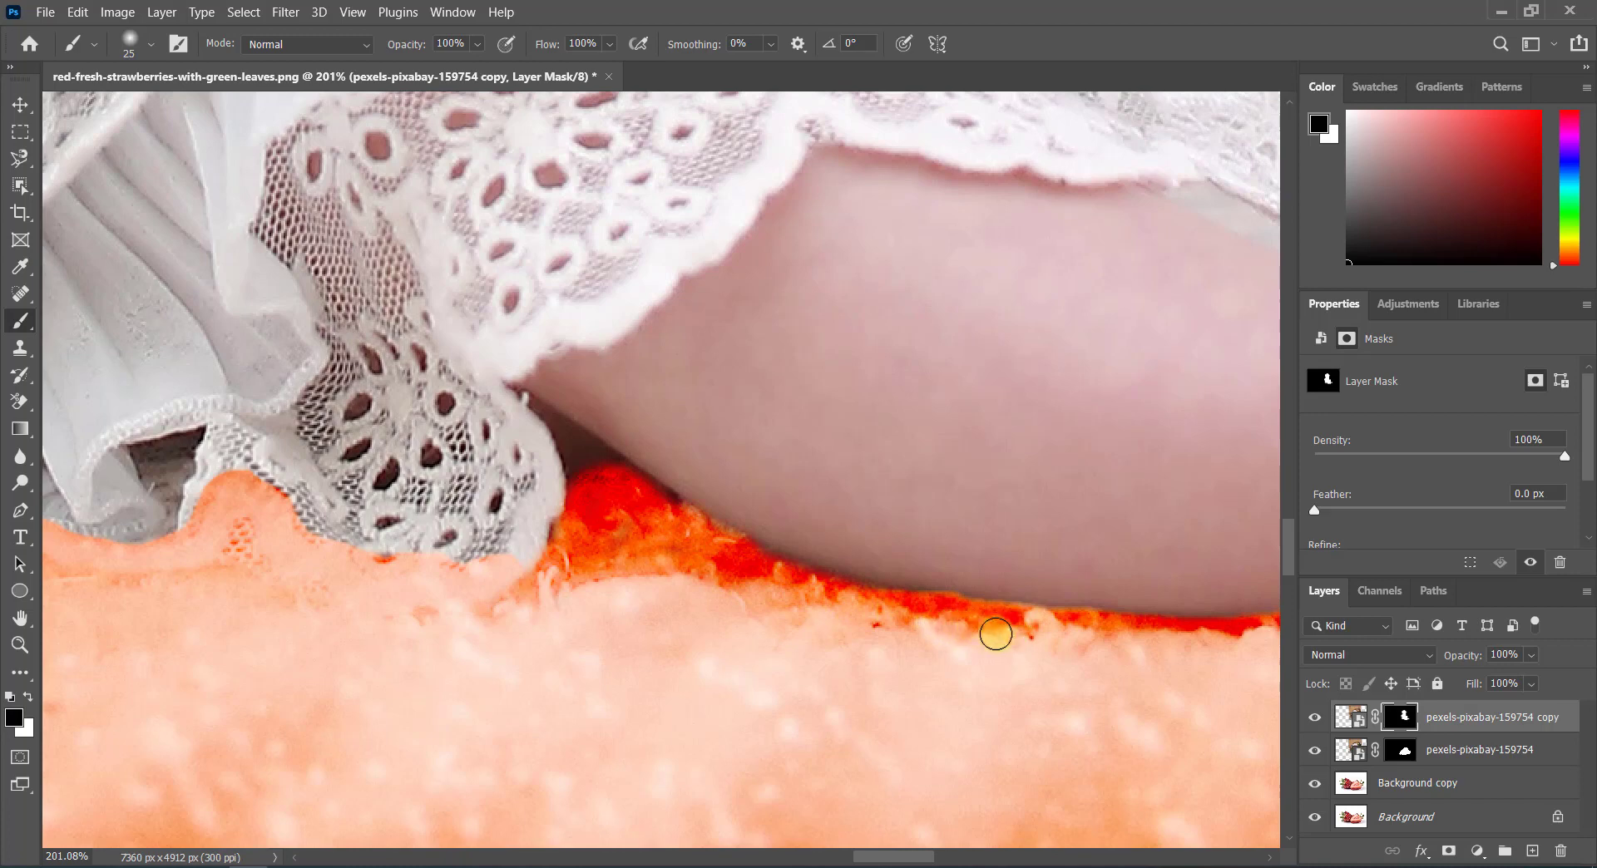
pyautogui.moveTo(159, 502)
pyautogui.mouseDown()
pyautogui.moveTo(183, 524)
pyautogui.moveTo(166, 453)
pyautogui.moveTo(137, 459)
pyautogui.moveTo(191, 552)
pyautogui.mouseUp()
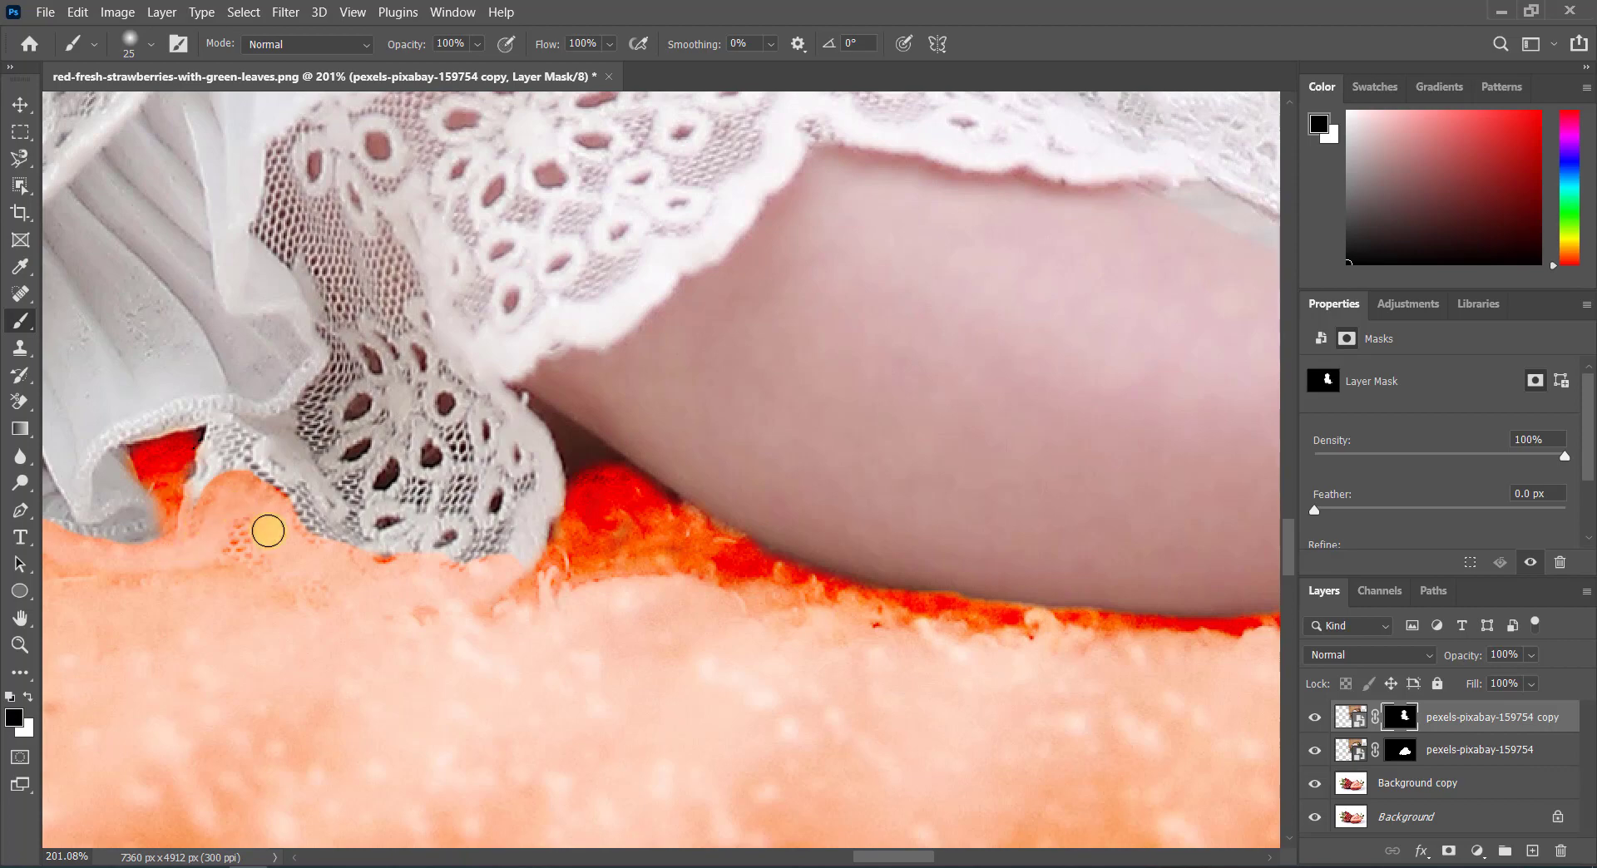
pyautogui.scroll(-5, 268, 530)
pyautogui.scroll(-10, 277, 598)
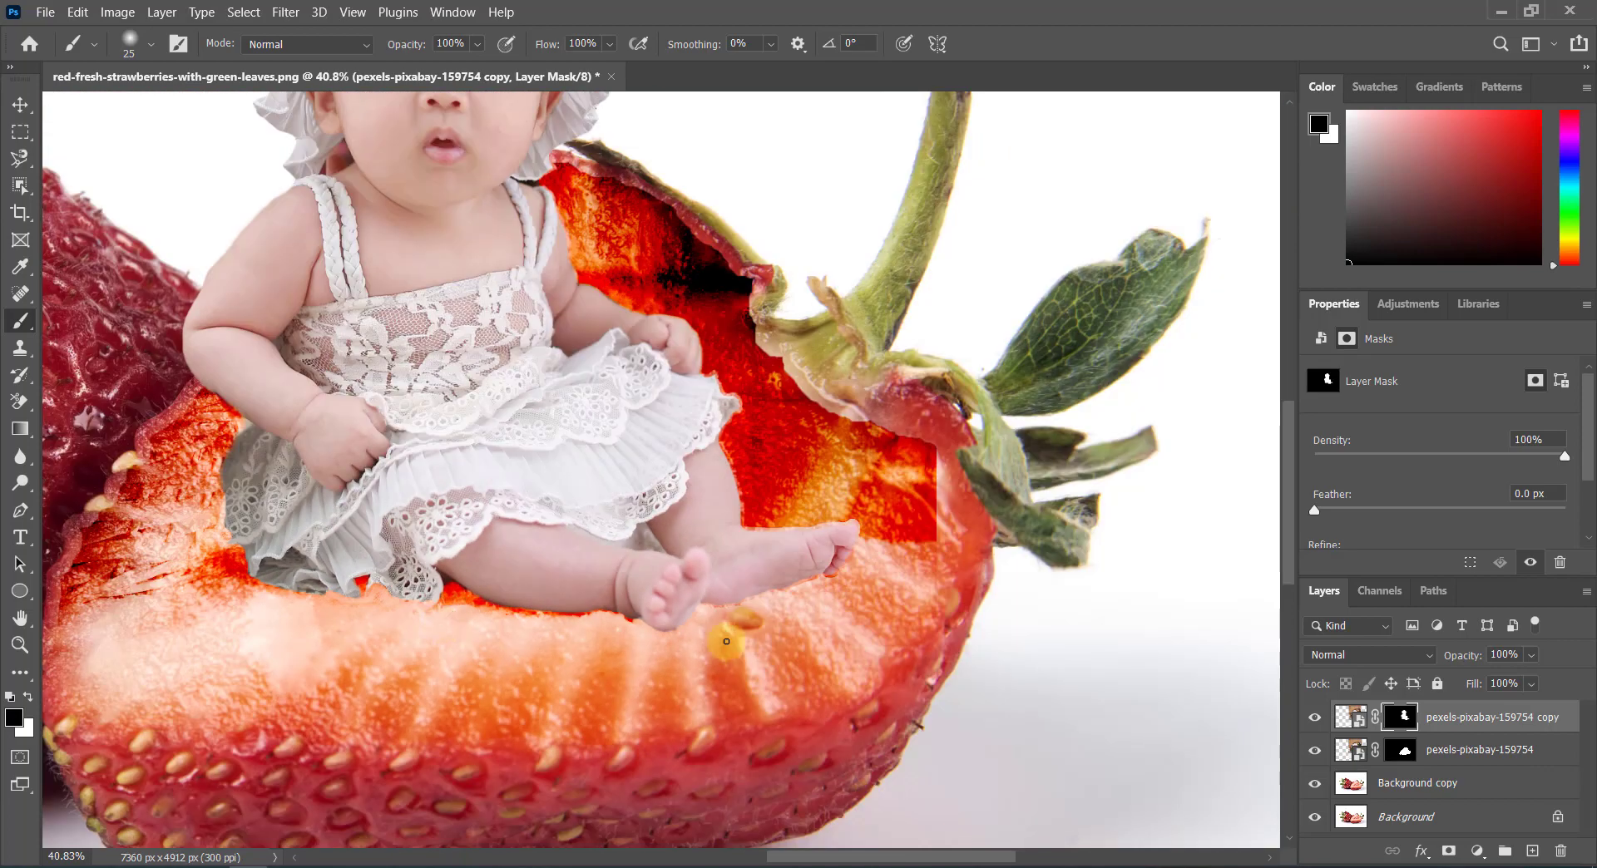
pyautogui.scroll(3, 726, 641)
pyautogui.scroll(4, 874, 581)
pyautogui.scroll(3, 862, 552)
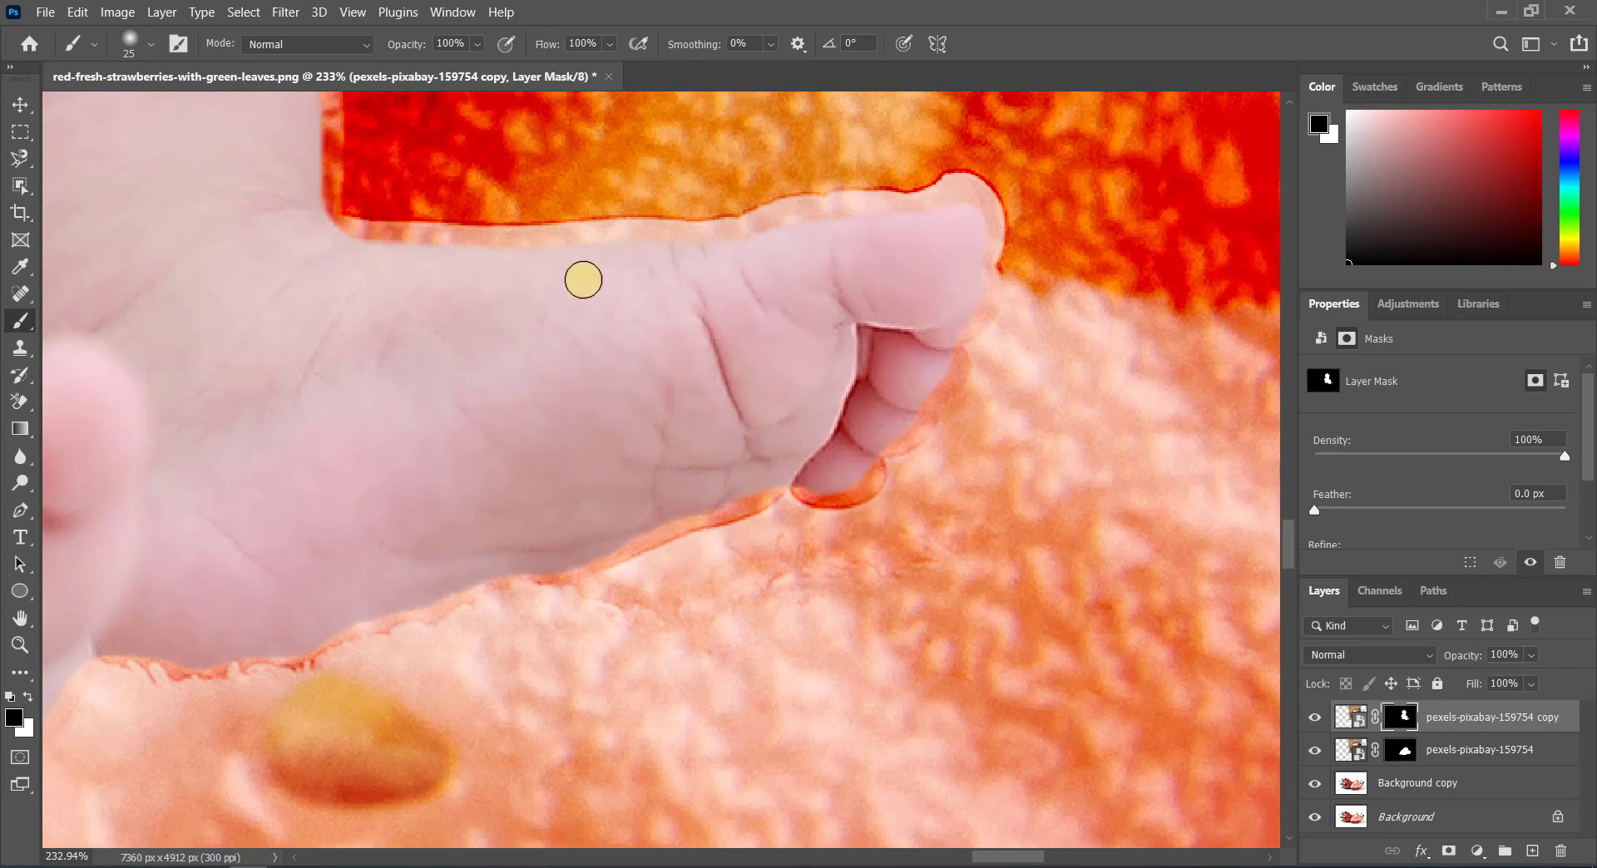
pyautogui.scroll(1, 583, 280)
pyautogui.scroll(1, 577, 292)
# Step: Paint white on the mask to restore the foot's top edge and toe over the orange fringe
pyautogui.click(29, 697)
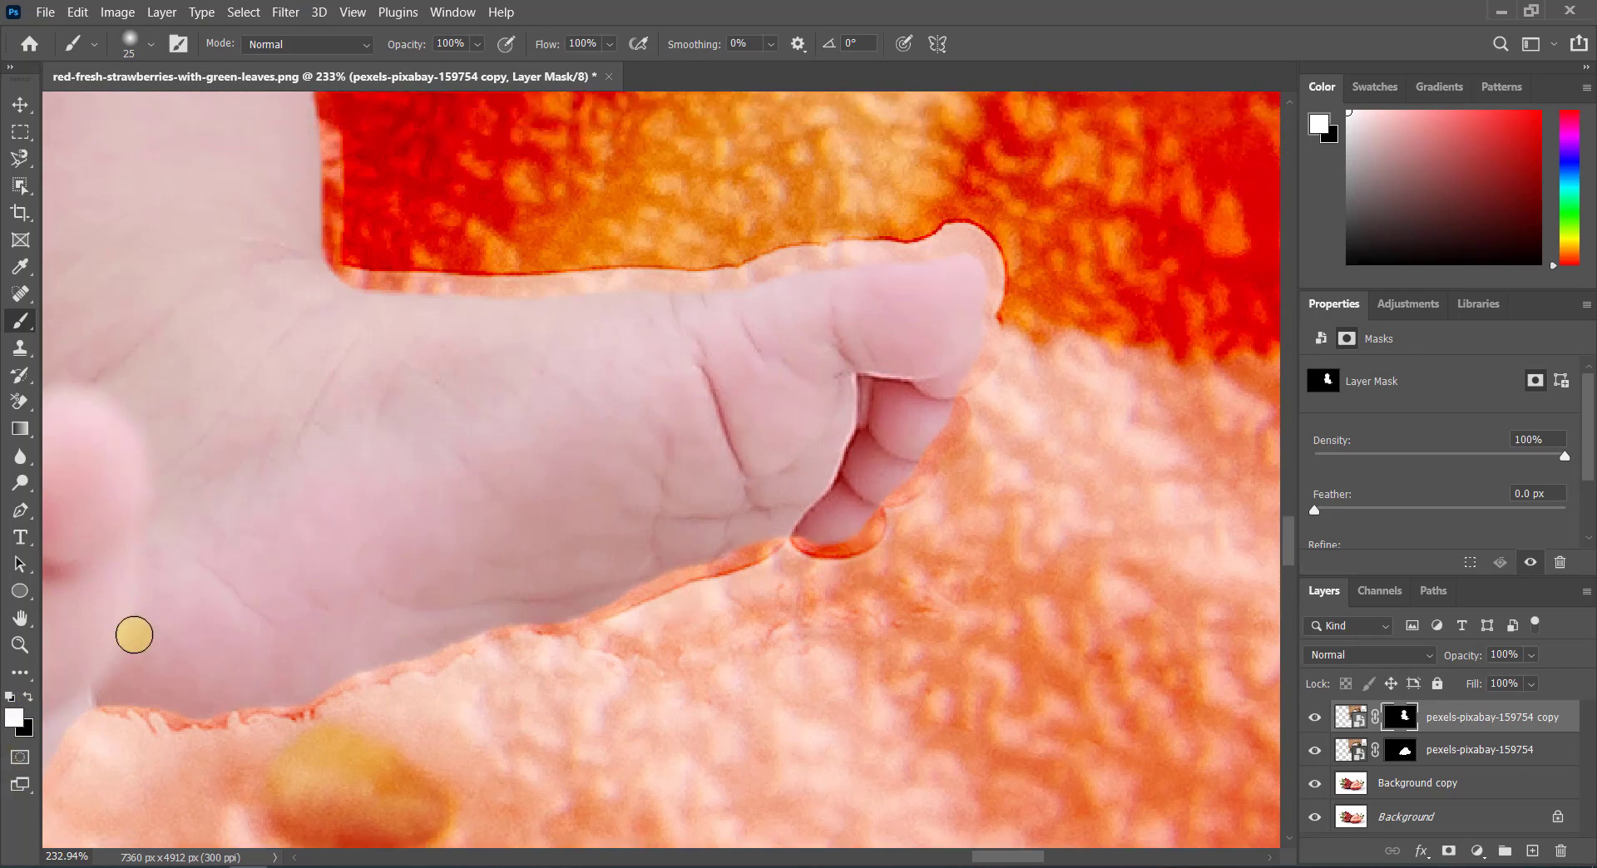
pyautogui.scroll(1, 531, 359)
pyautogui.scroll(1, 378, 299)
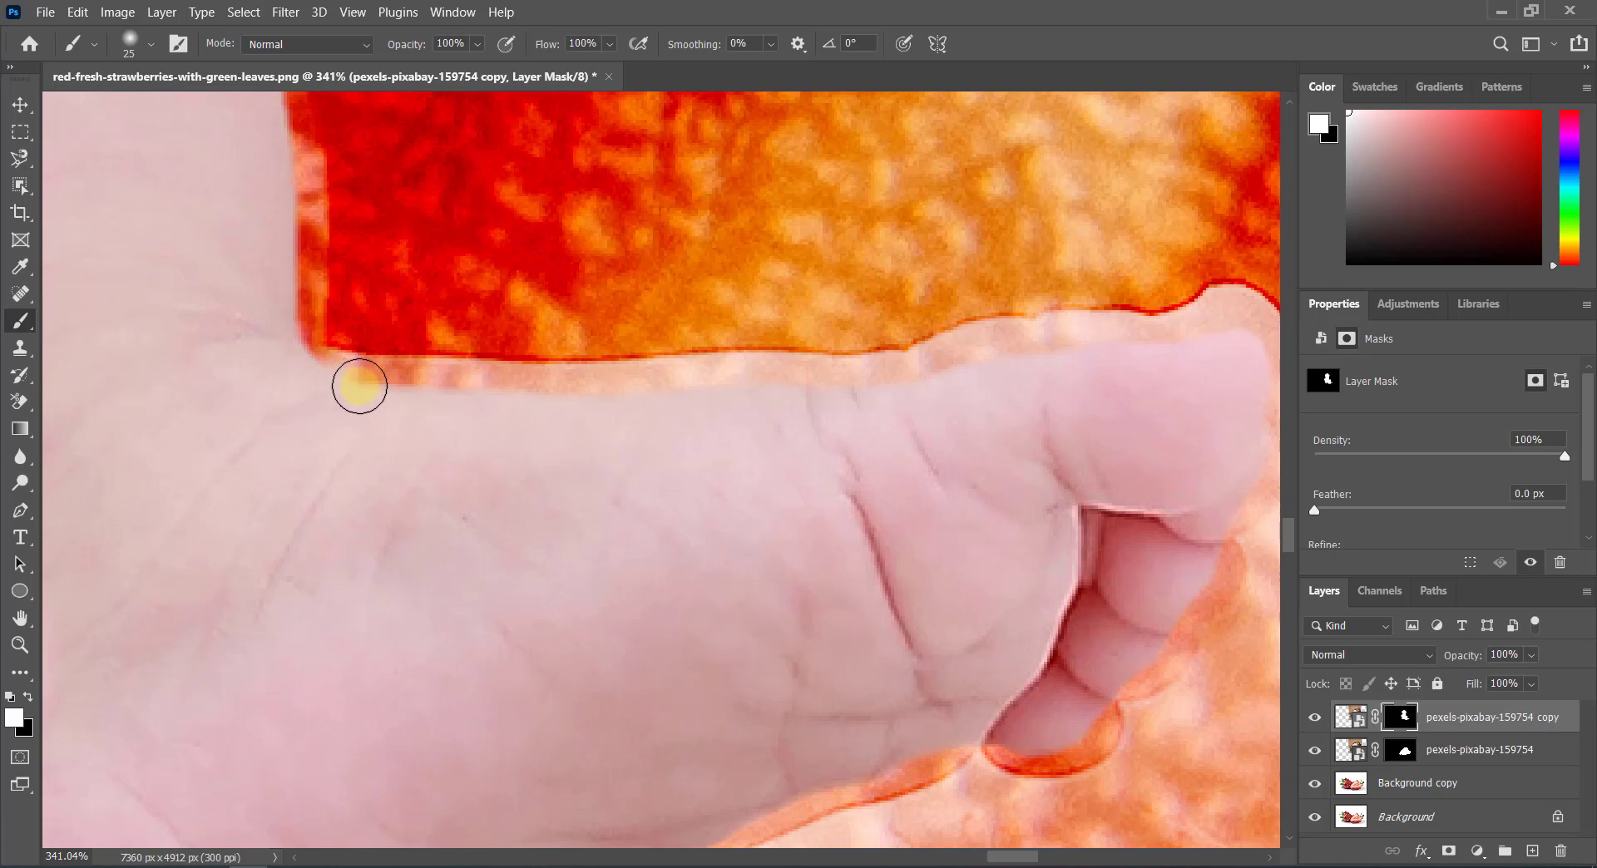
pyautogui.moveTo(415, 390); pyautogui.dragTo(533, 389)
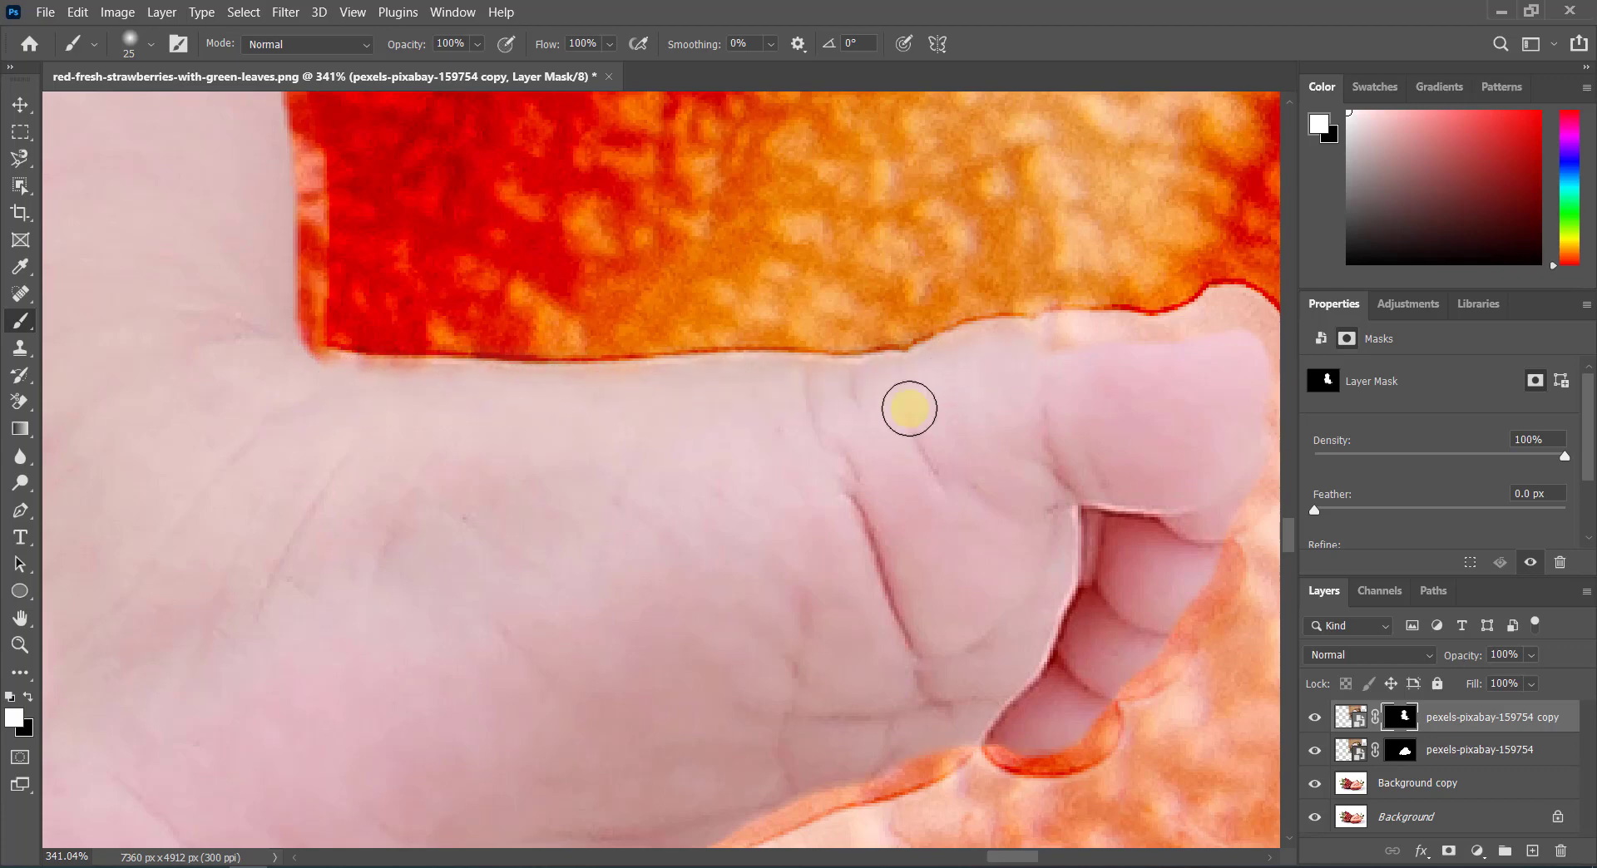
pyautogui.hscroll(5, 517, 489)
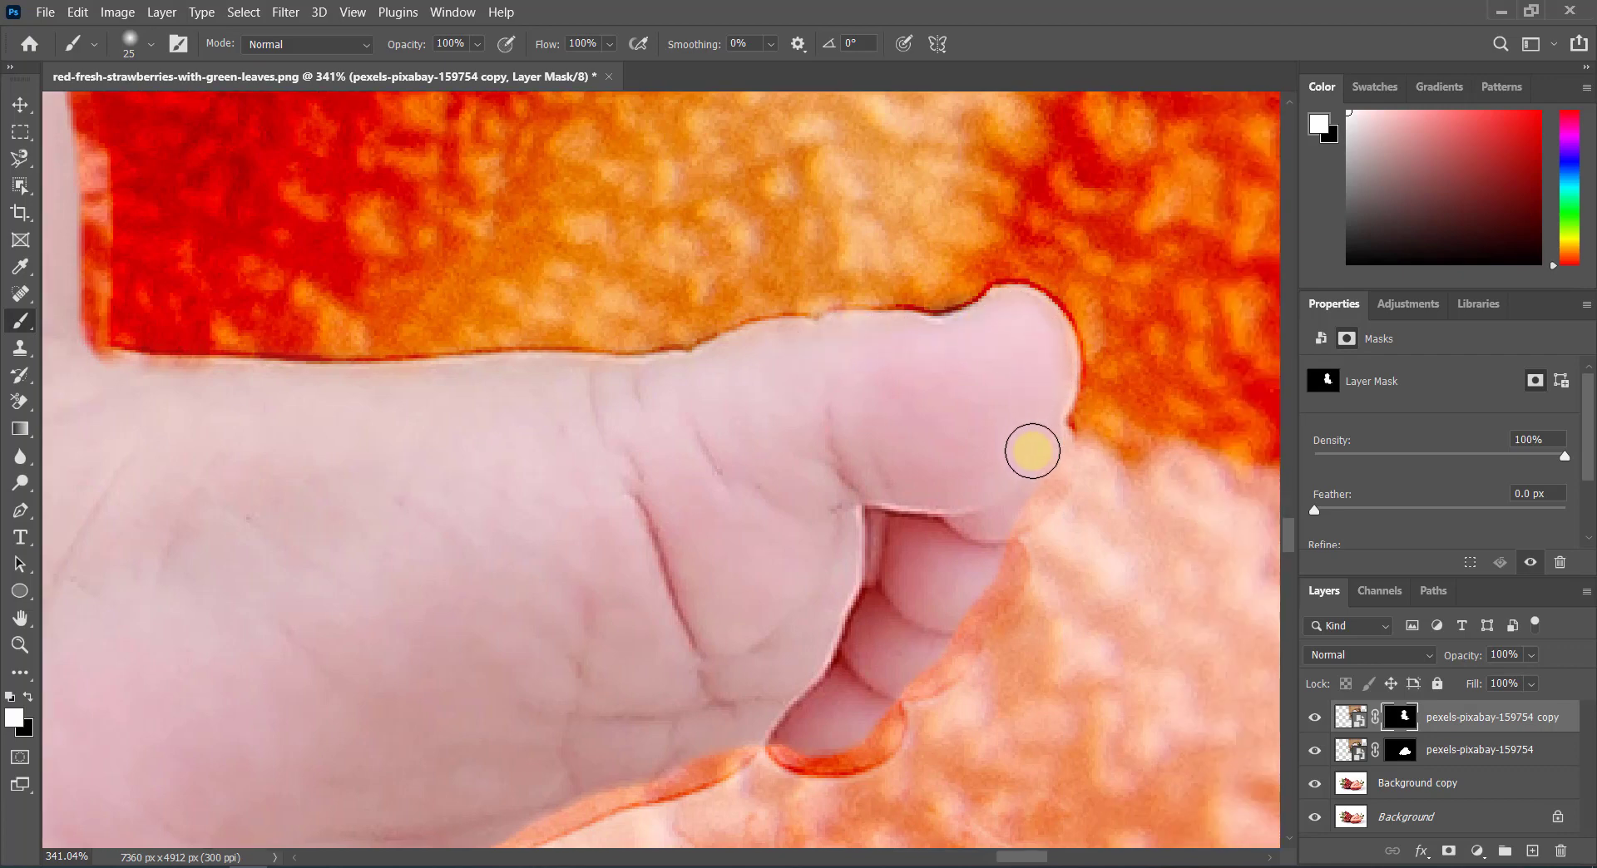
pyautogui.scroll(-2, 1009, 508)
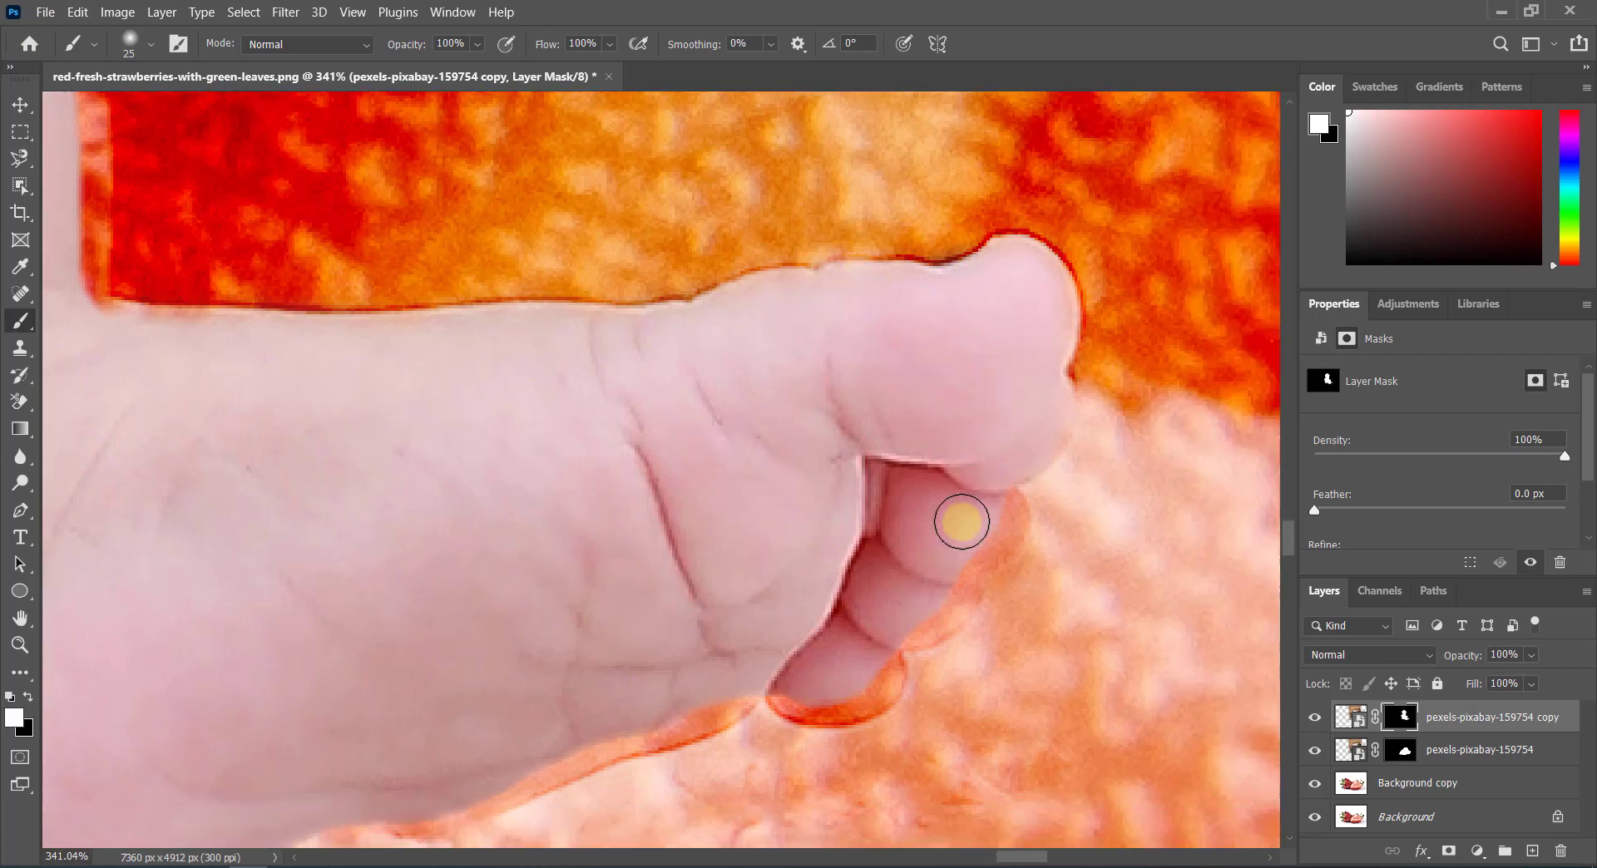
pyautogui.moveTo(938, 581)
pyautogui.mouseDown()
pyautogui.moveTo(879, 637)
pyautogui.moveTo(799, 670)
pyautogui.mouseUp()
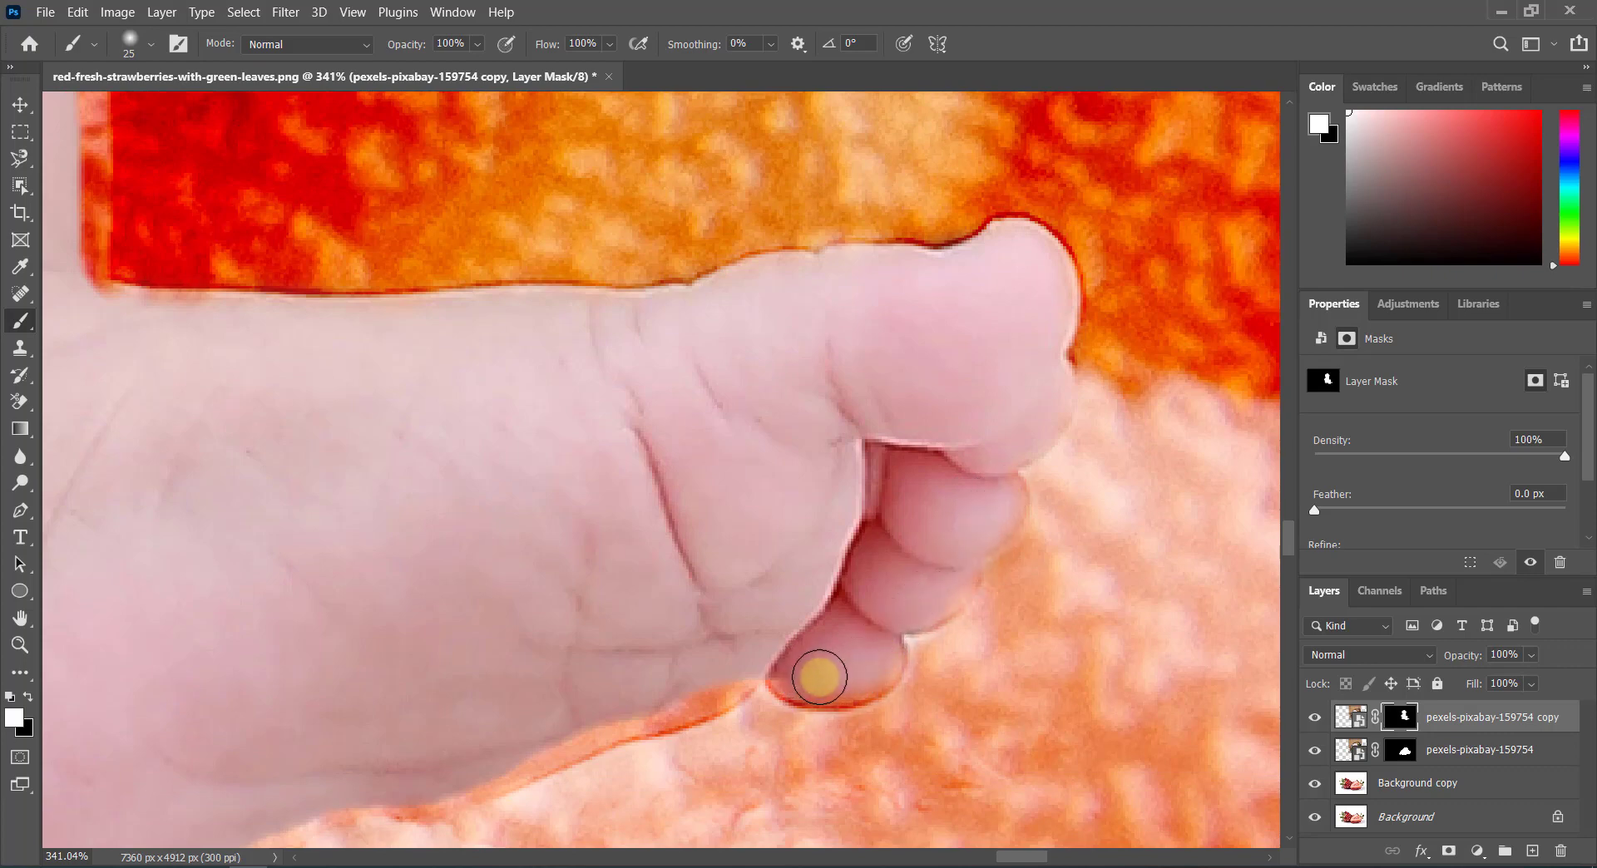
# Step: Paint white along the foot's lower edge to remove the orange band
pyautogui.scroll(-3, 832, 650)
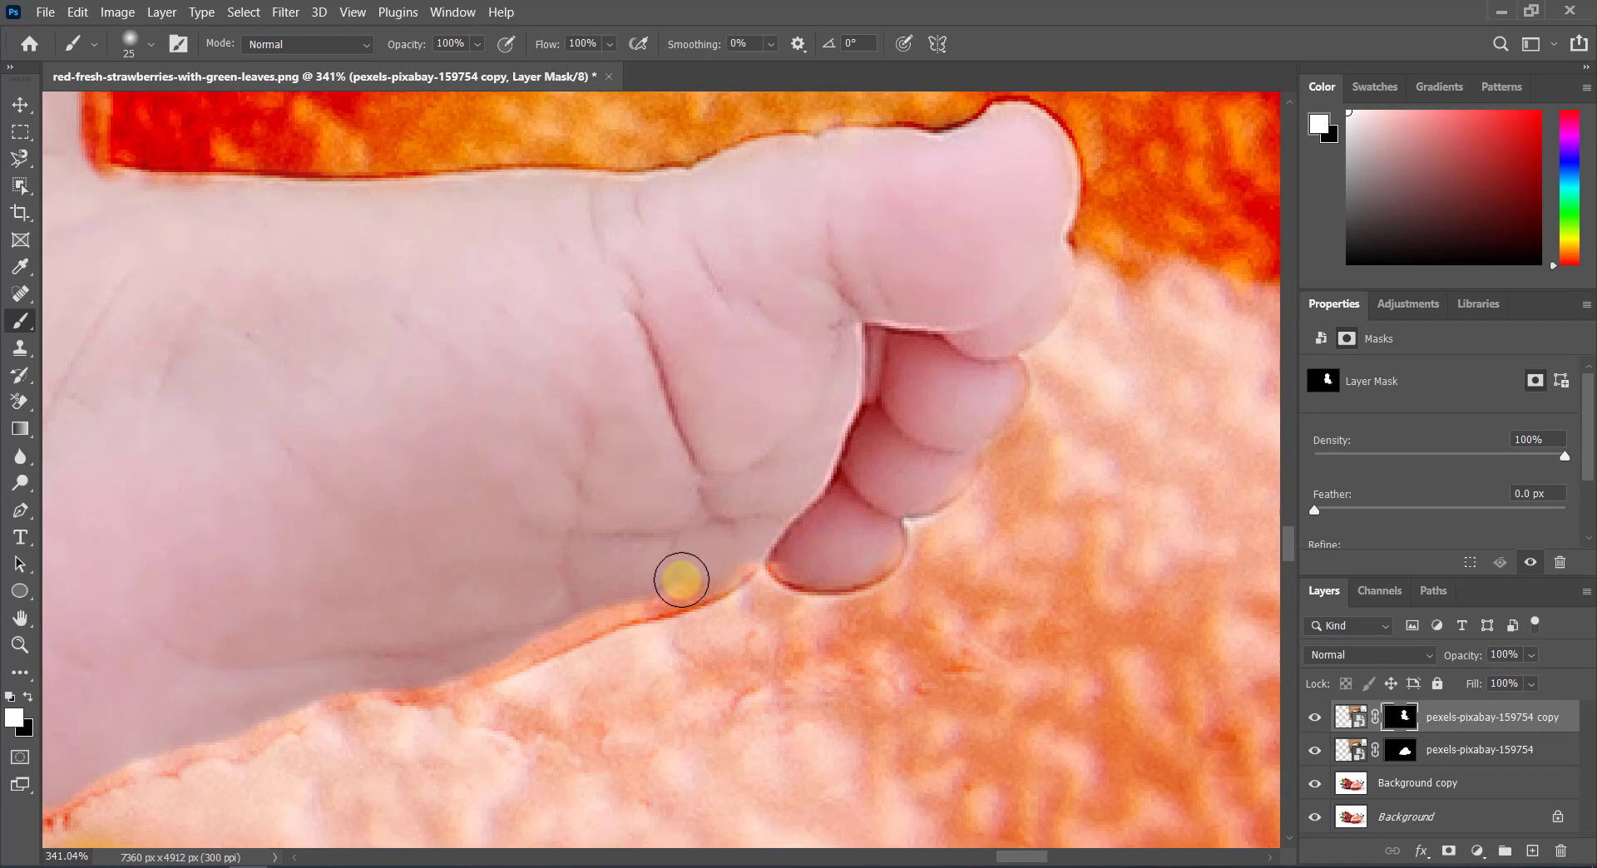
pyautogui.moveTo(682, 580); pyautogui.dragTo(381, 666)
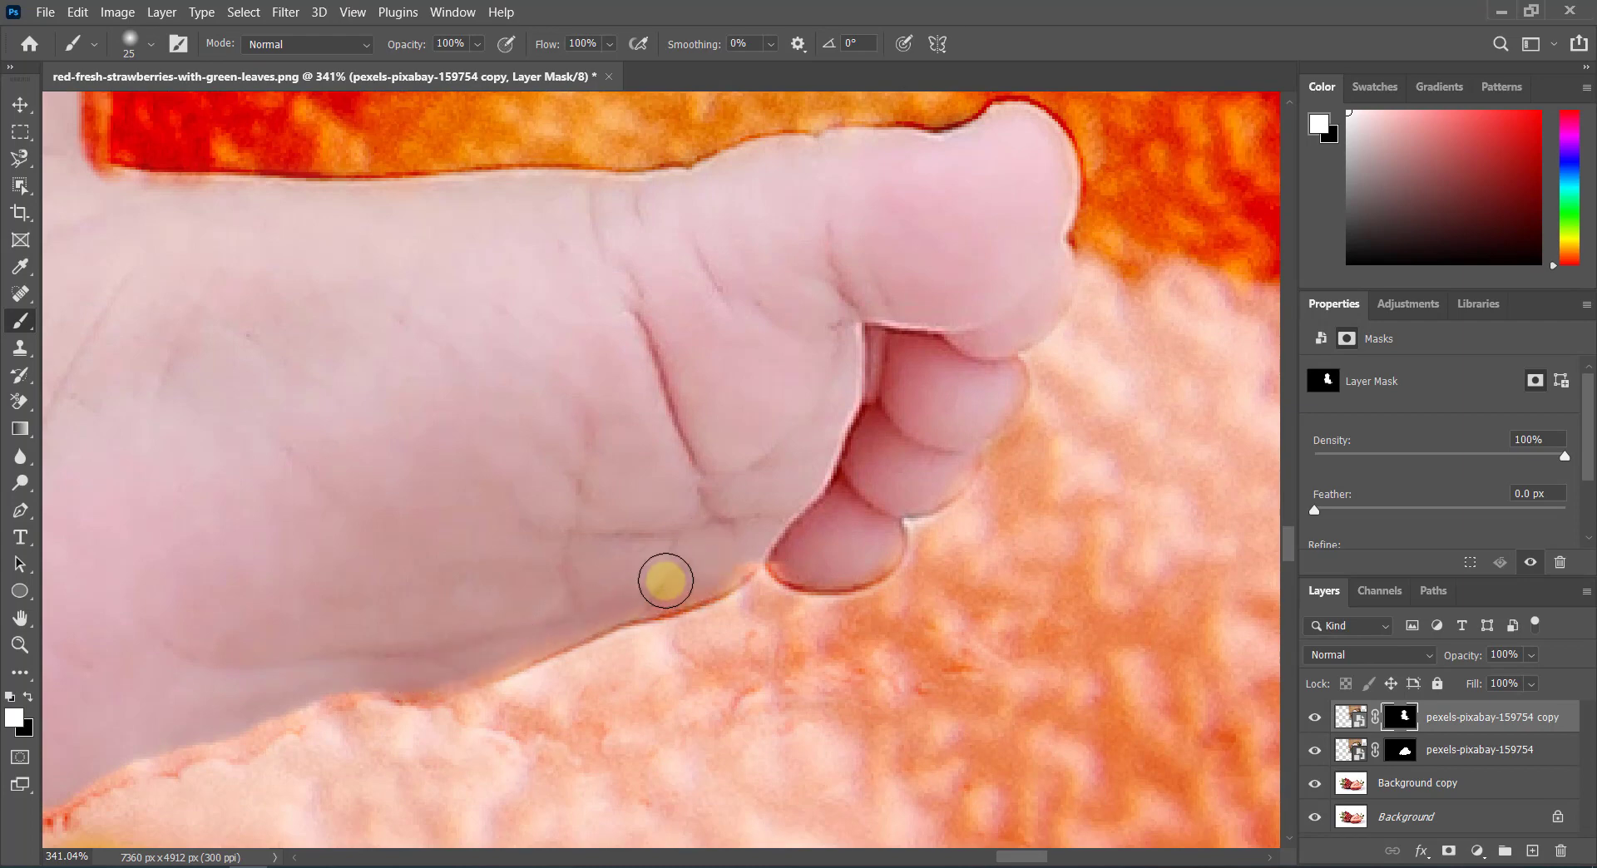
pyautogui.scroll(-3, 830, 420)
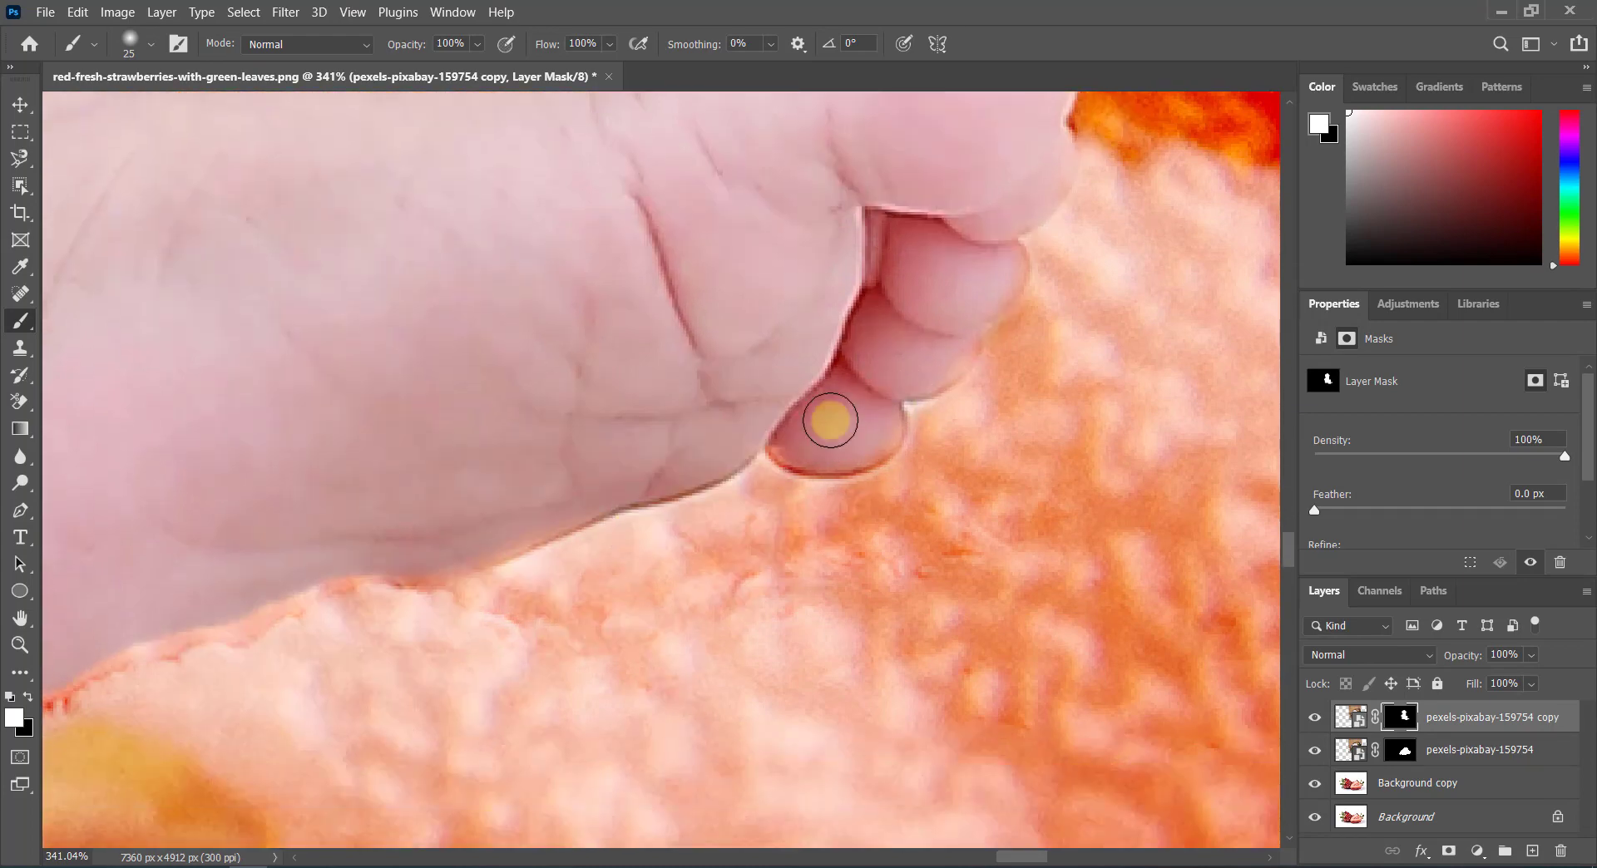
pyautogui.hscroll(-2, 466, 495)
pyautogui.hscroll(-3, 492, 482)
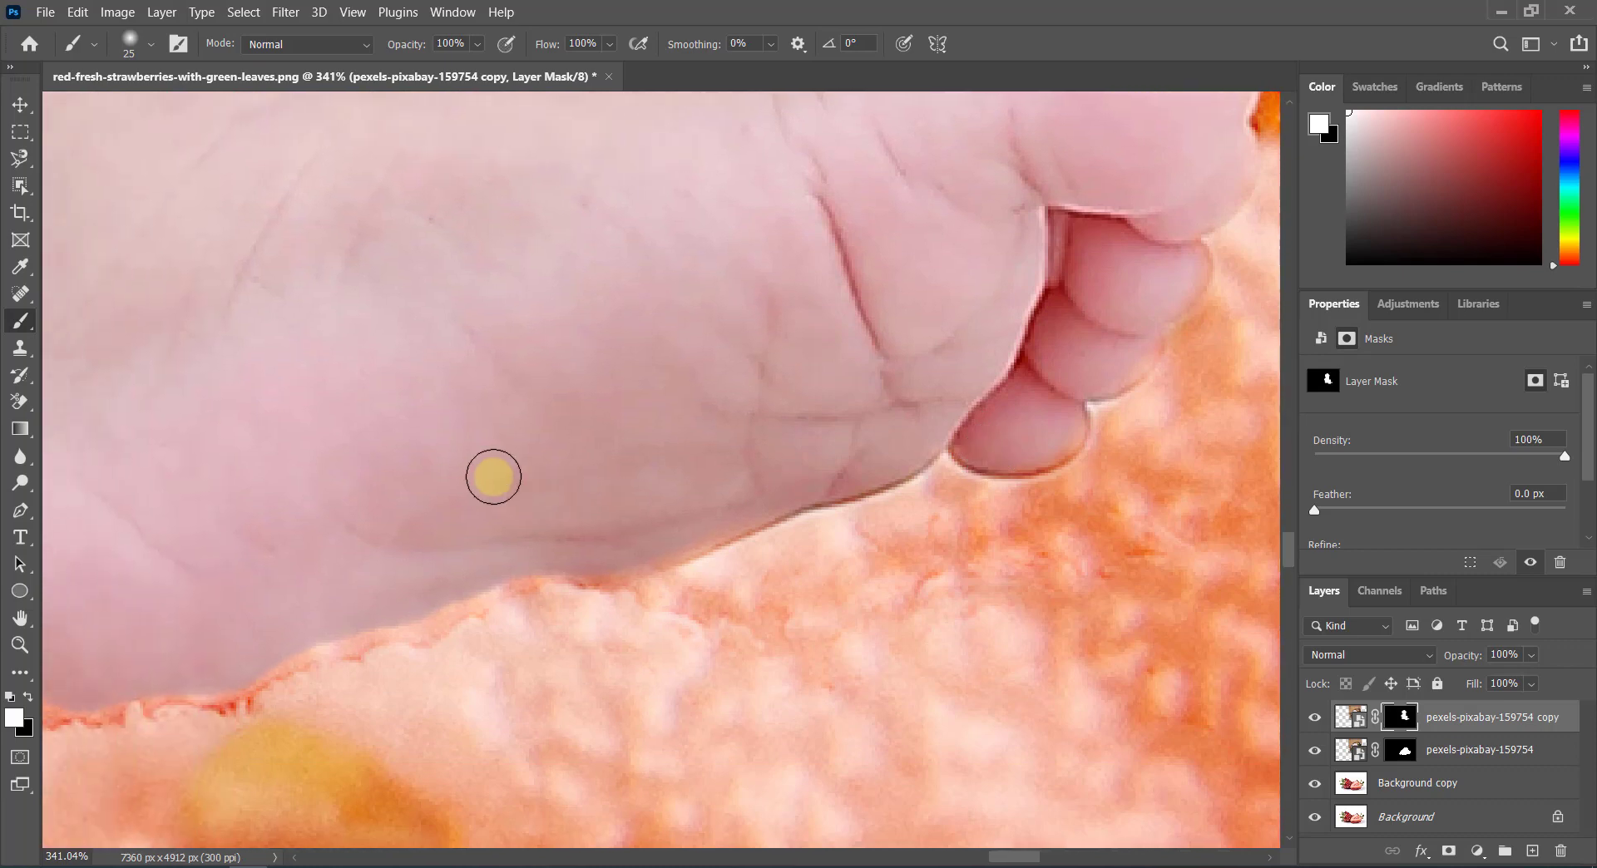
pyautogui.scroll(-3, 487, 490)
pyautogui.hscroll(-5, 481, 499)
pyautogui.hscroll(-2, 374, 516)
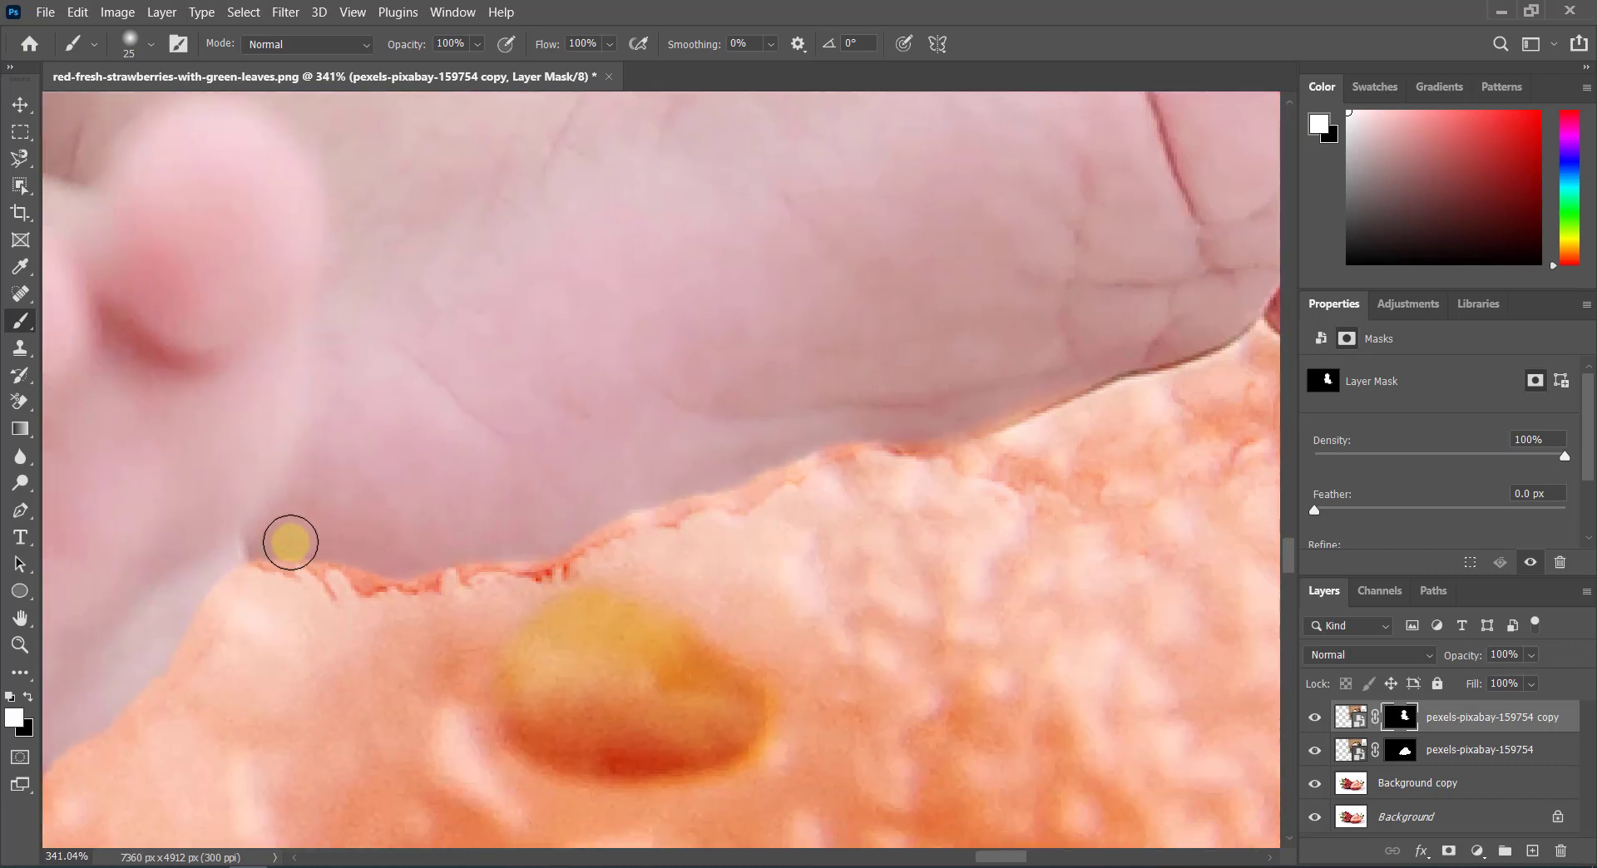
pyautogui.moveTo(332, 549)
pyautogui.mouseDown()
pyautogui.moveTo(374, 559)
pyautogui.moveTo(561, 538)
pyautogui.moveTo(884, 421)
pyautogui.moveTo(940, 421)
pyautogui.moveTo(1005, 385)
pyautogui.moveTo(1023, 347)
pyautogui.mouseUp()
pyautogui.scroll(-5, 1024, 347)
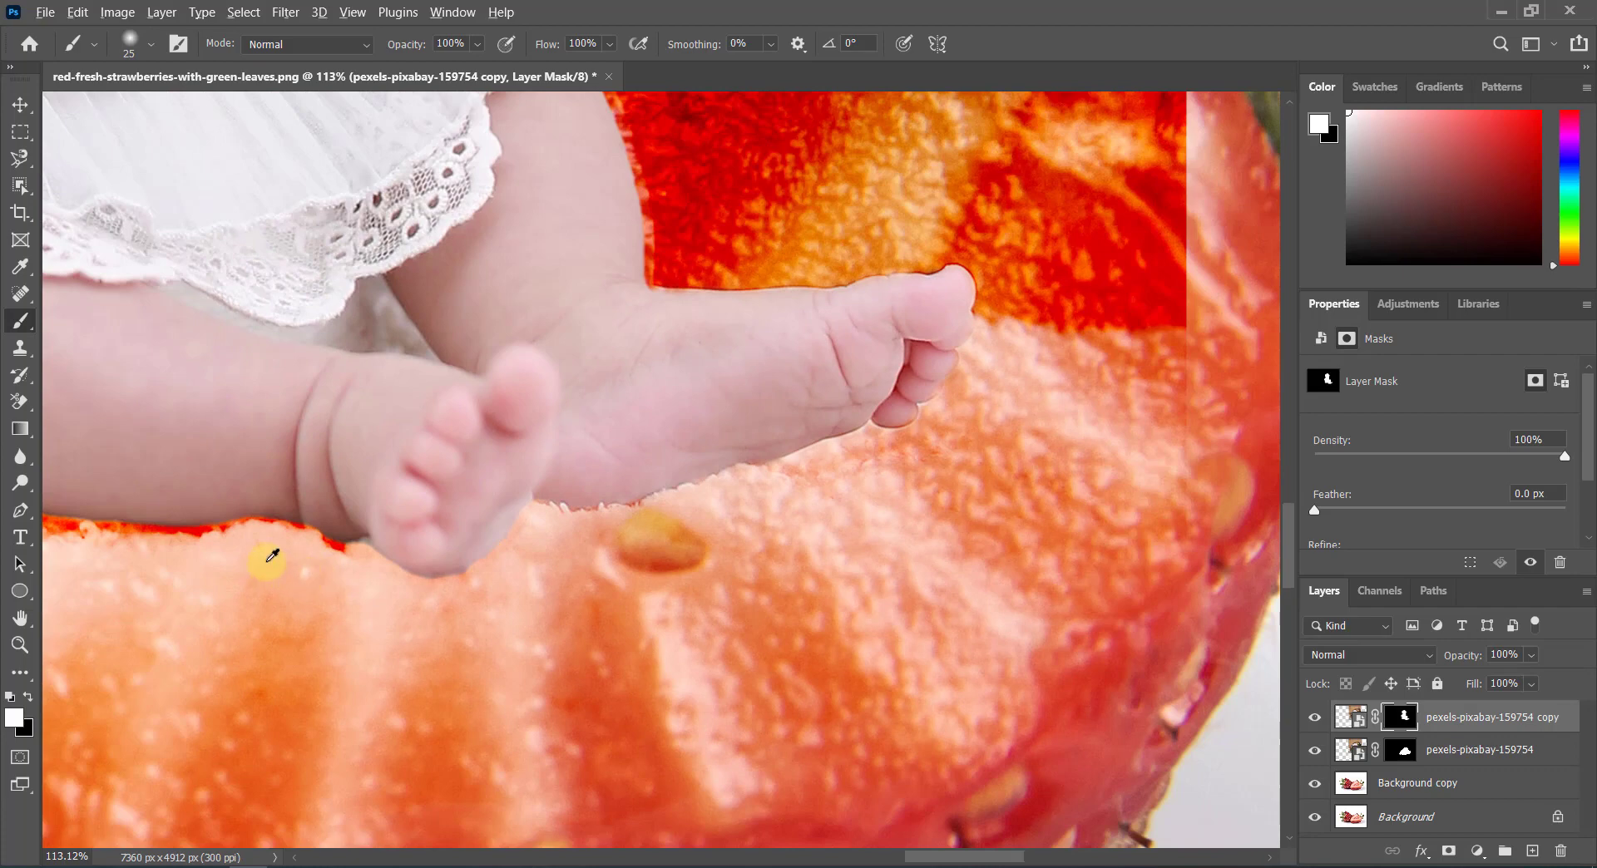
pyautogui.scroll(5, 266, 562)
pyautogui.hscroll(-3, 342, 534)
pyautogui.hscroll(-3, 225, 513)
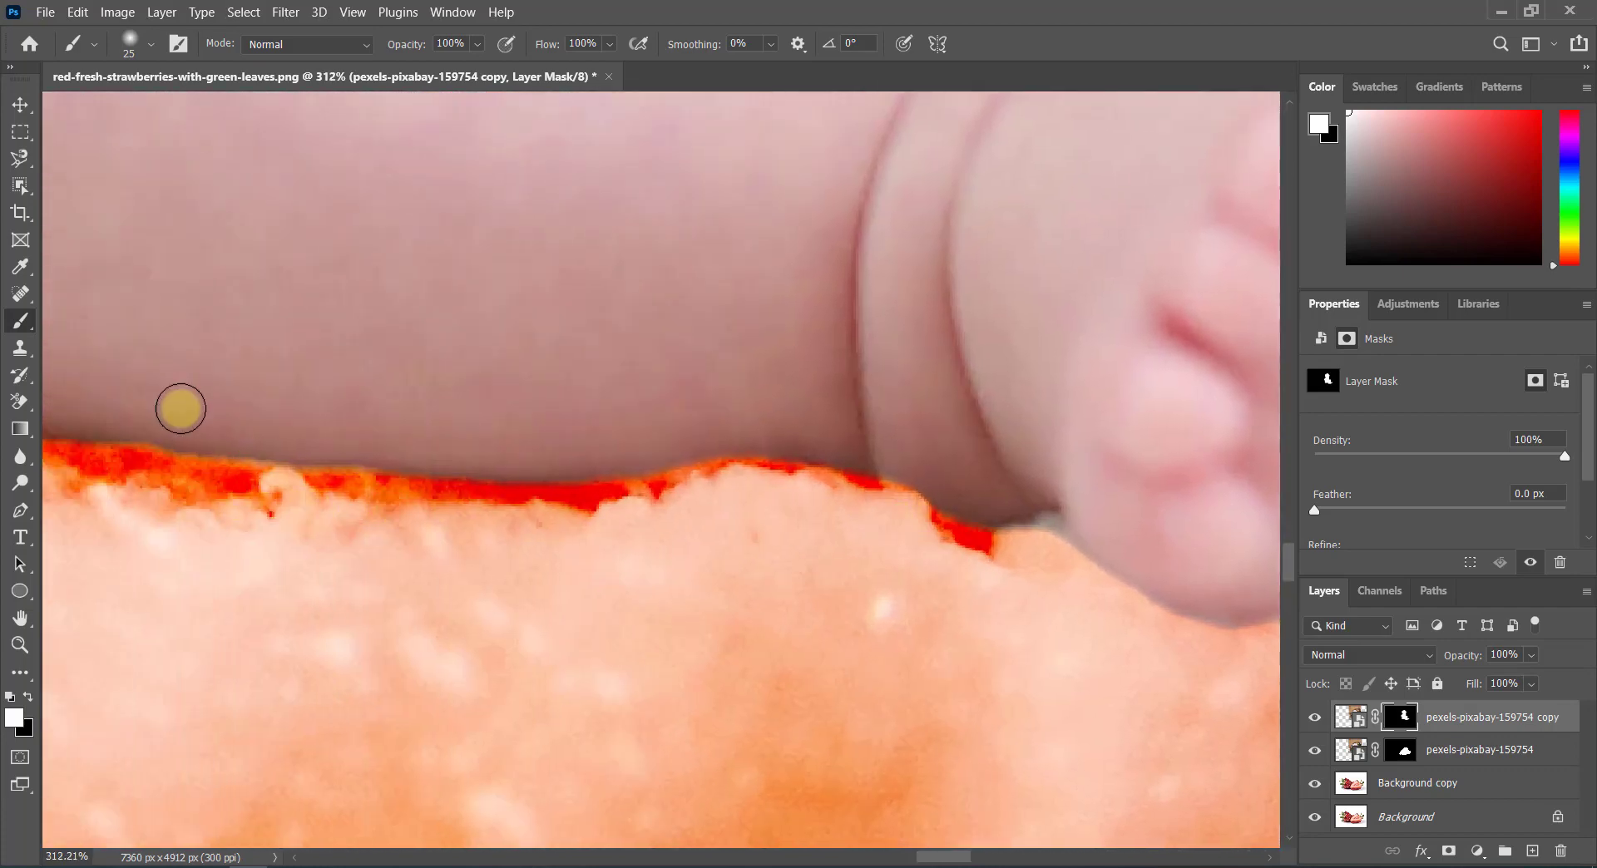
pyautogui.moveTo(264, 439)
pyautogui.mouseDown()
pyautogui.moveTo(410, 463)
pyautogui.moveTo(770, 434)
pyautogui.moveTo(945, 477)
pyautogui.mouseUp()
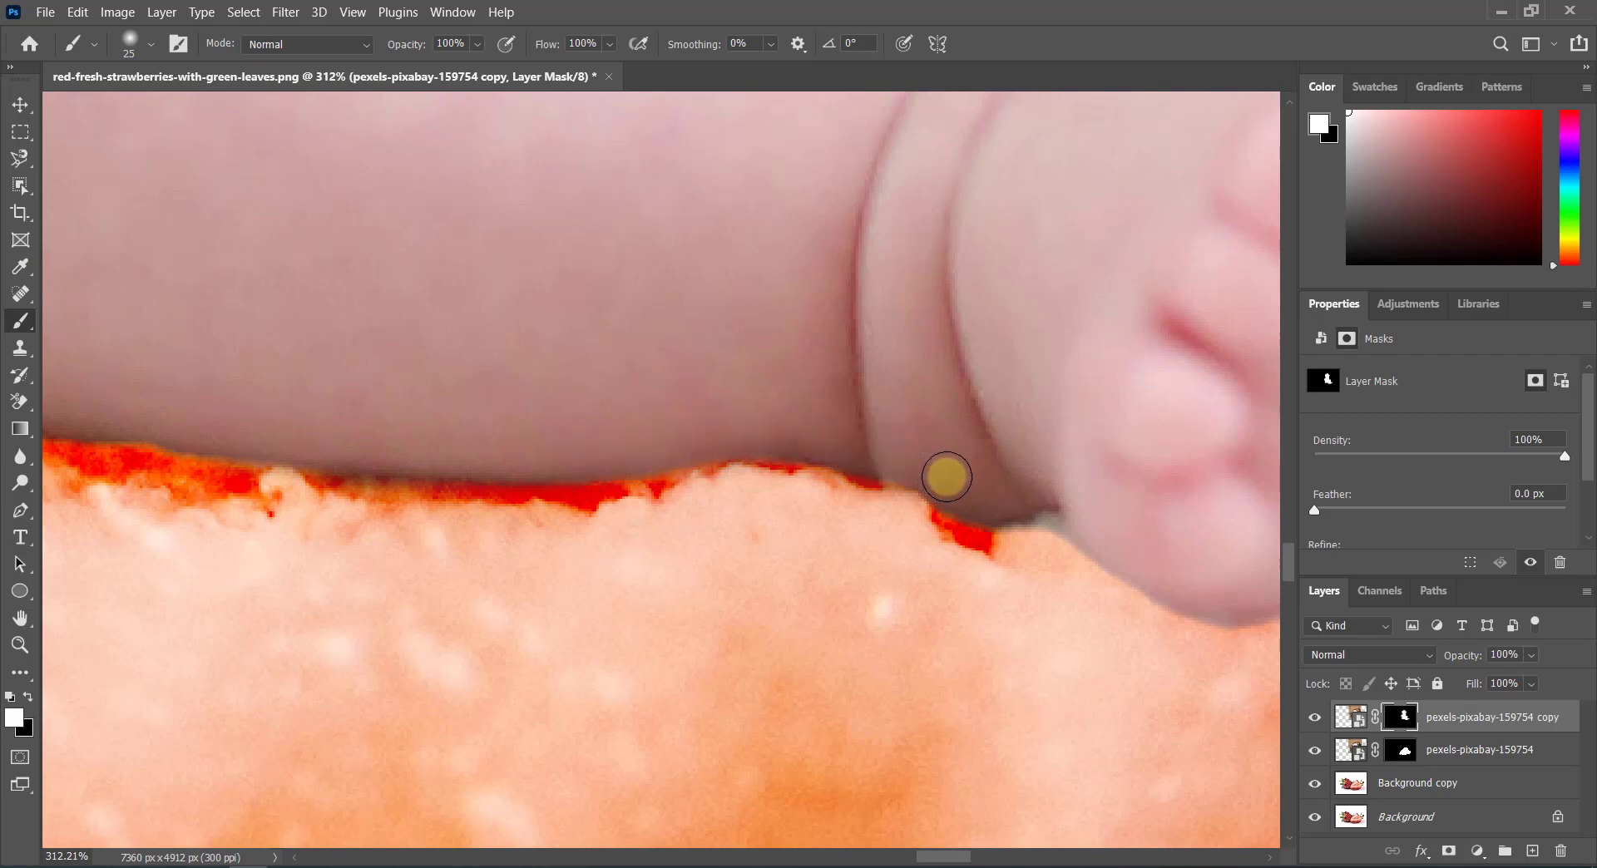
pyautogui.scroll(-2, 982, 473)
pyautogui.scroll(-1, 1016, 473)
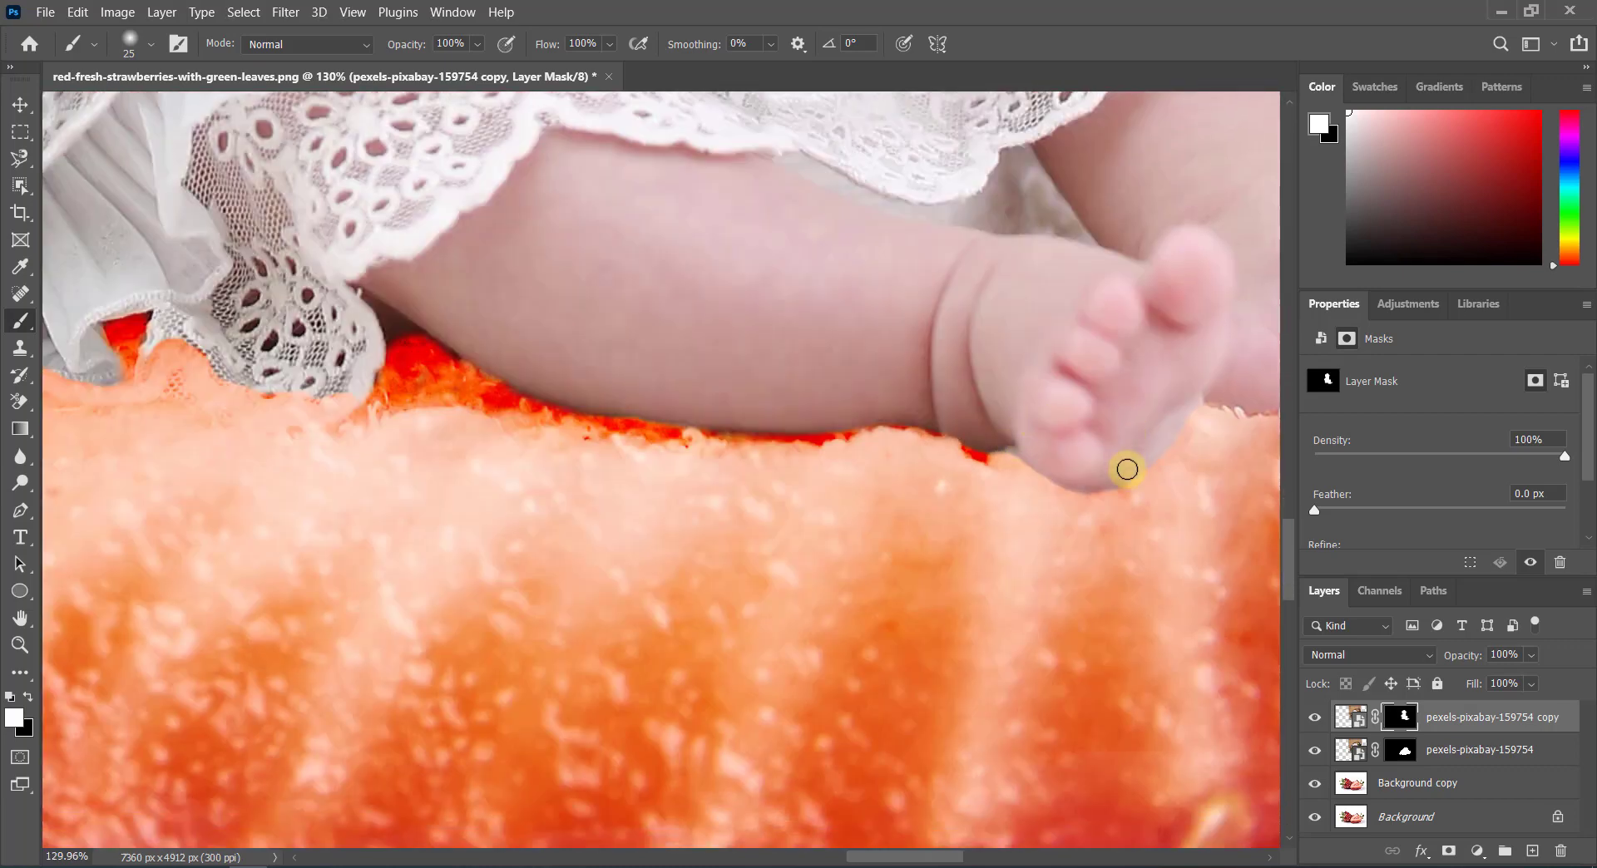
pyautogui.scroll(2, 1126, 466)
pyautogui.scroll(1, 1211, 392)
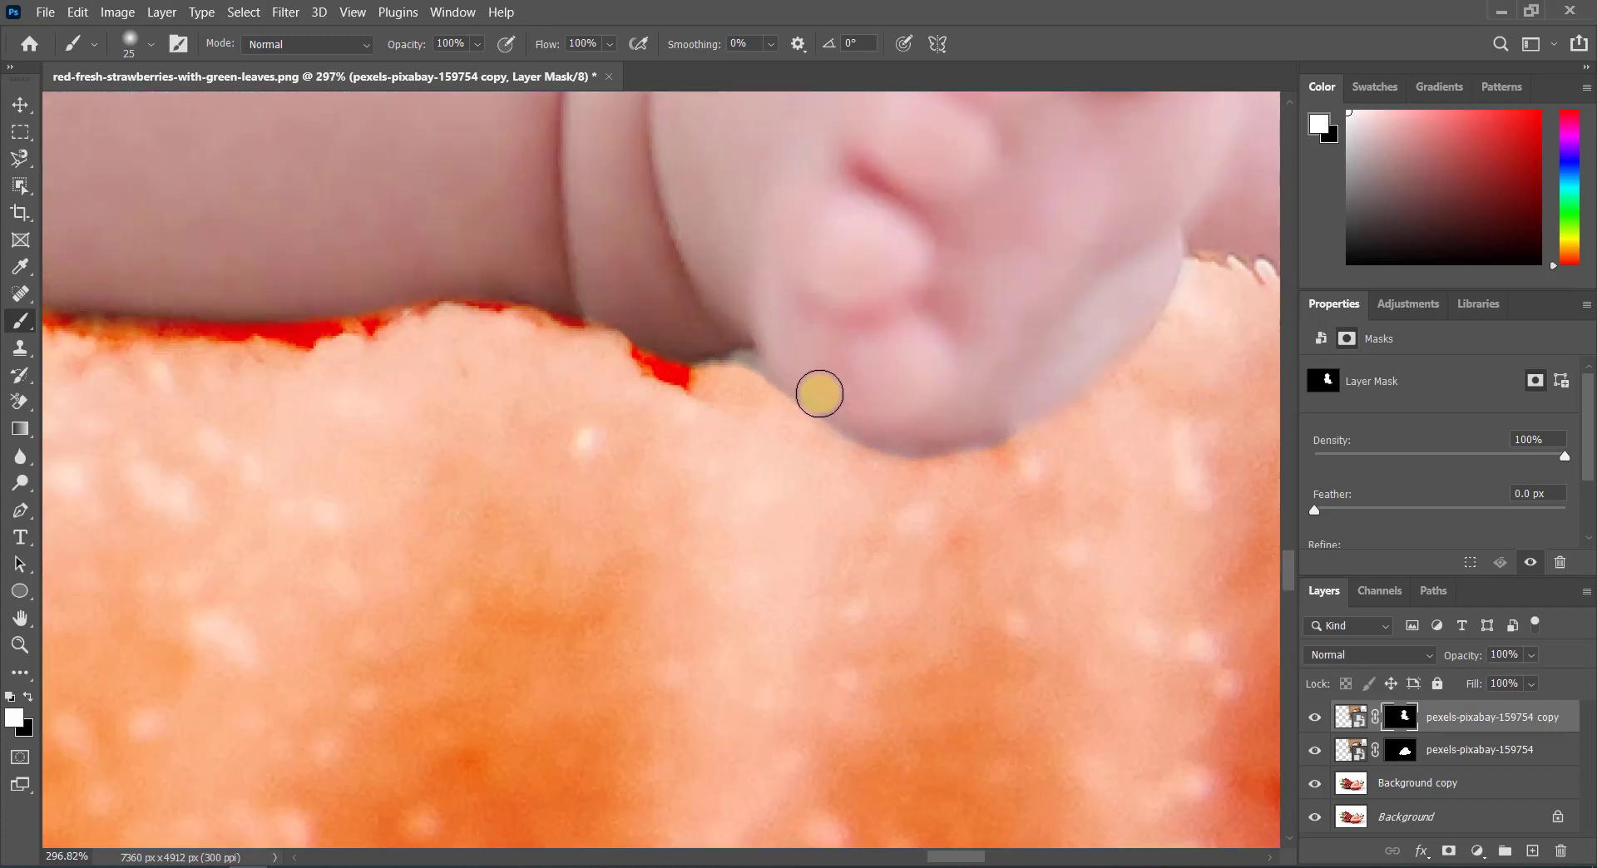
pyautogui.scroll(-3, 771, 426)
pyautogui.scroll(-4, 631, 466)
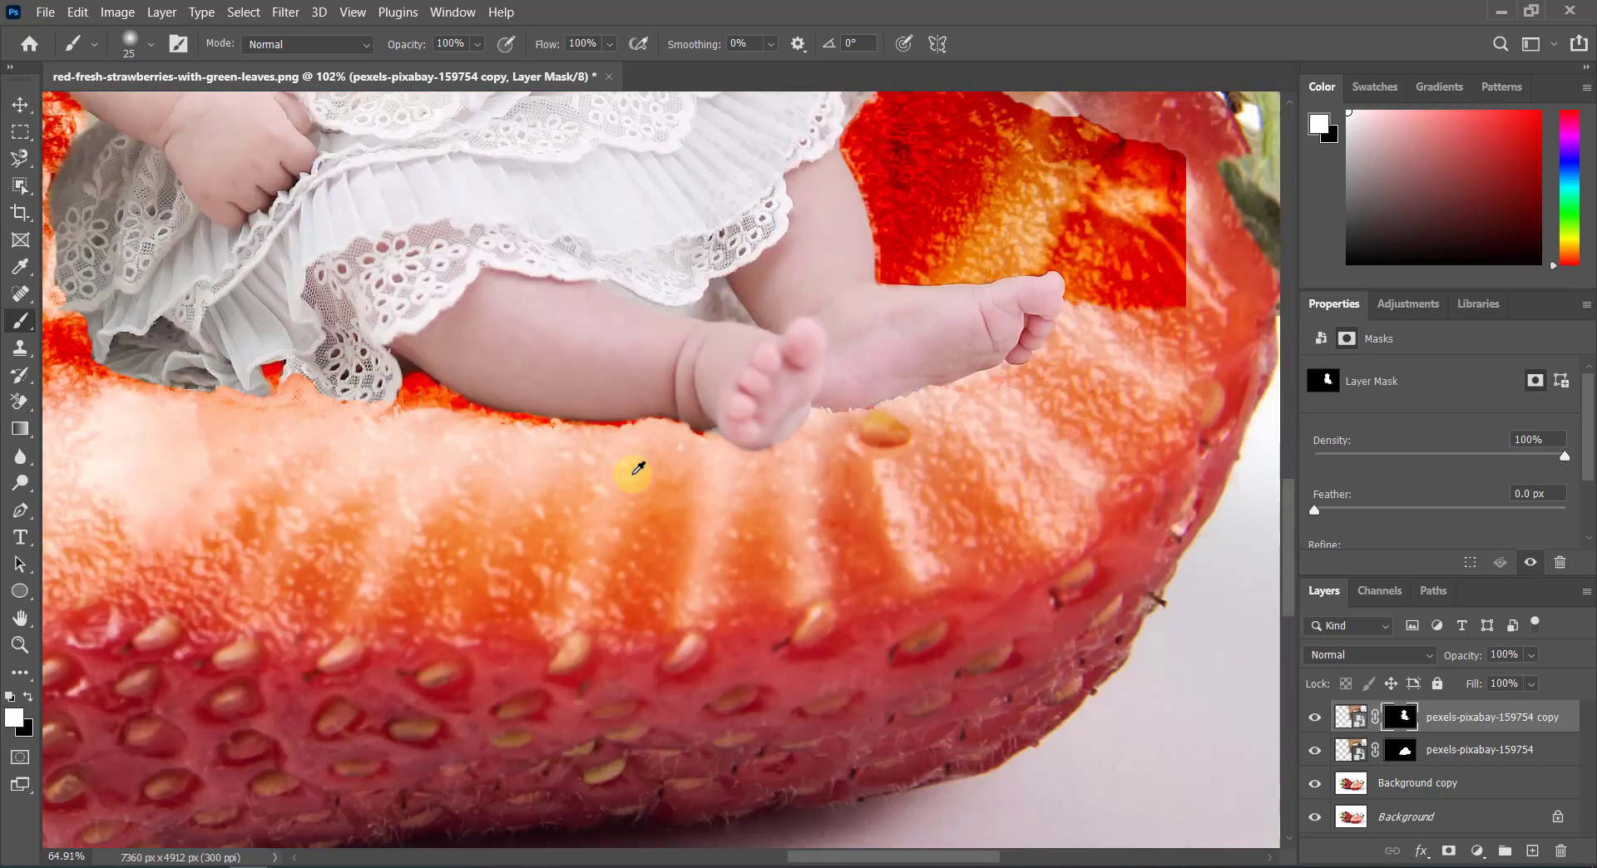
pyautogui.scroll(-1, 627, 456)
pyautogui.scroll(-1, 456, 441)
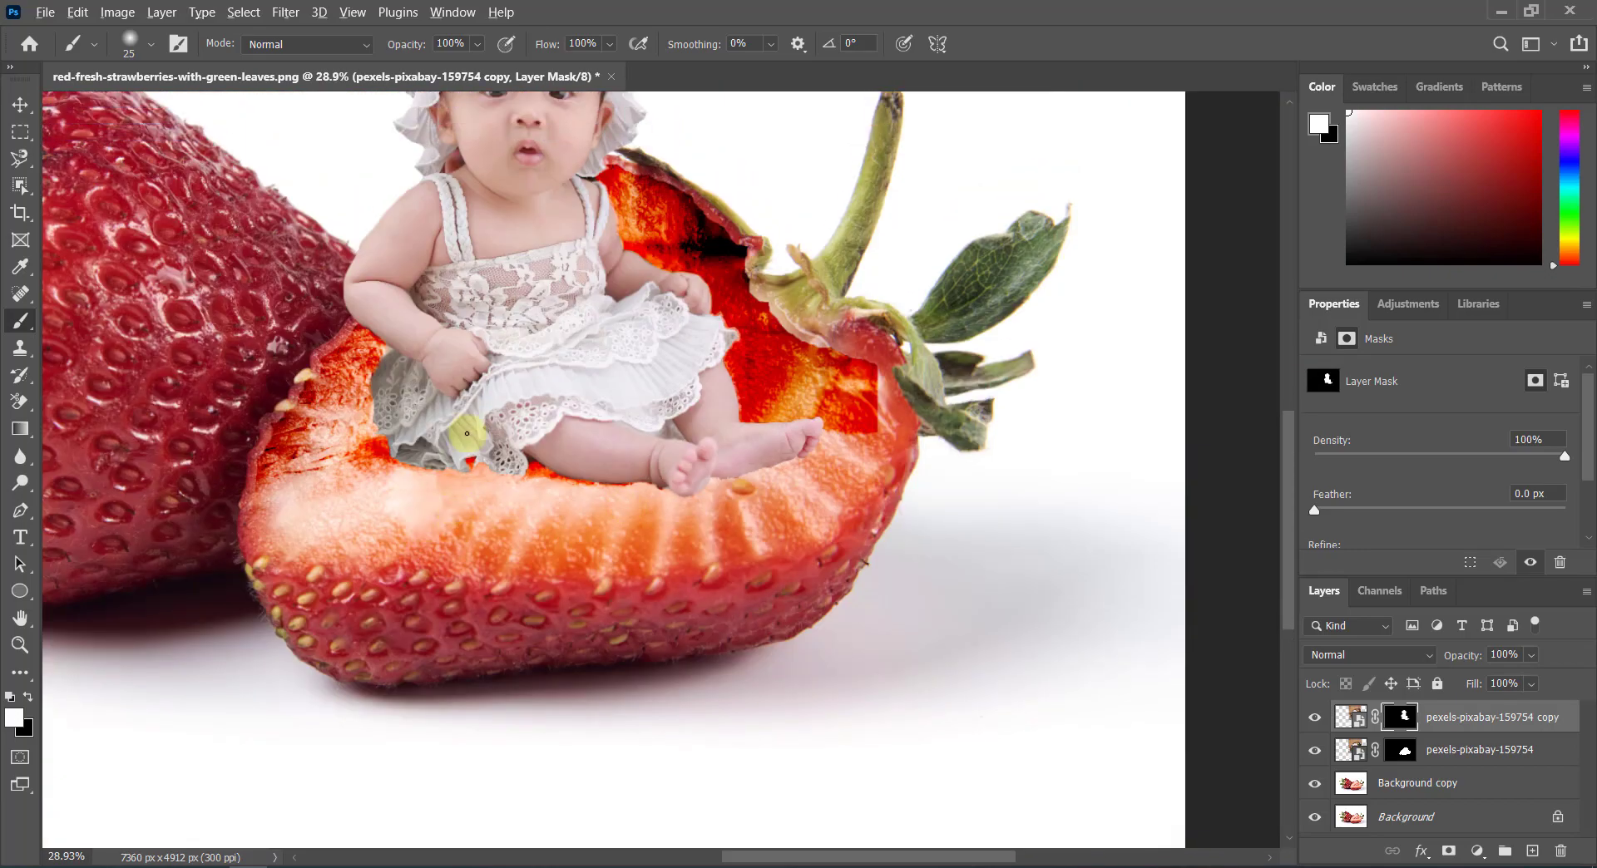
pyautogui.scroll(-1, 466, 434)
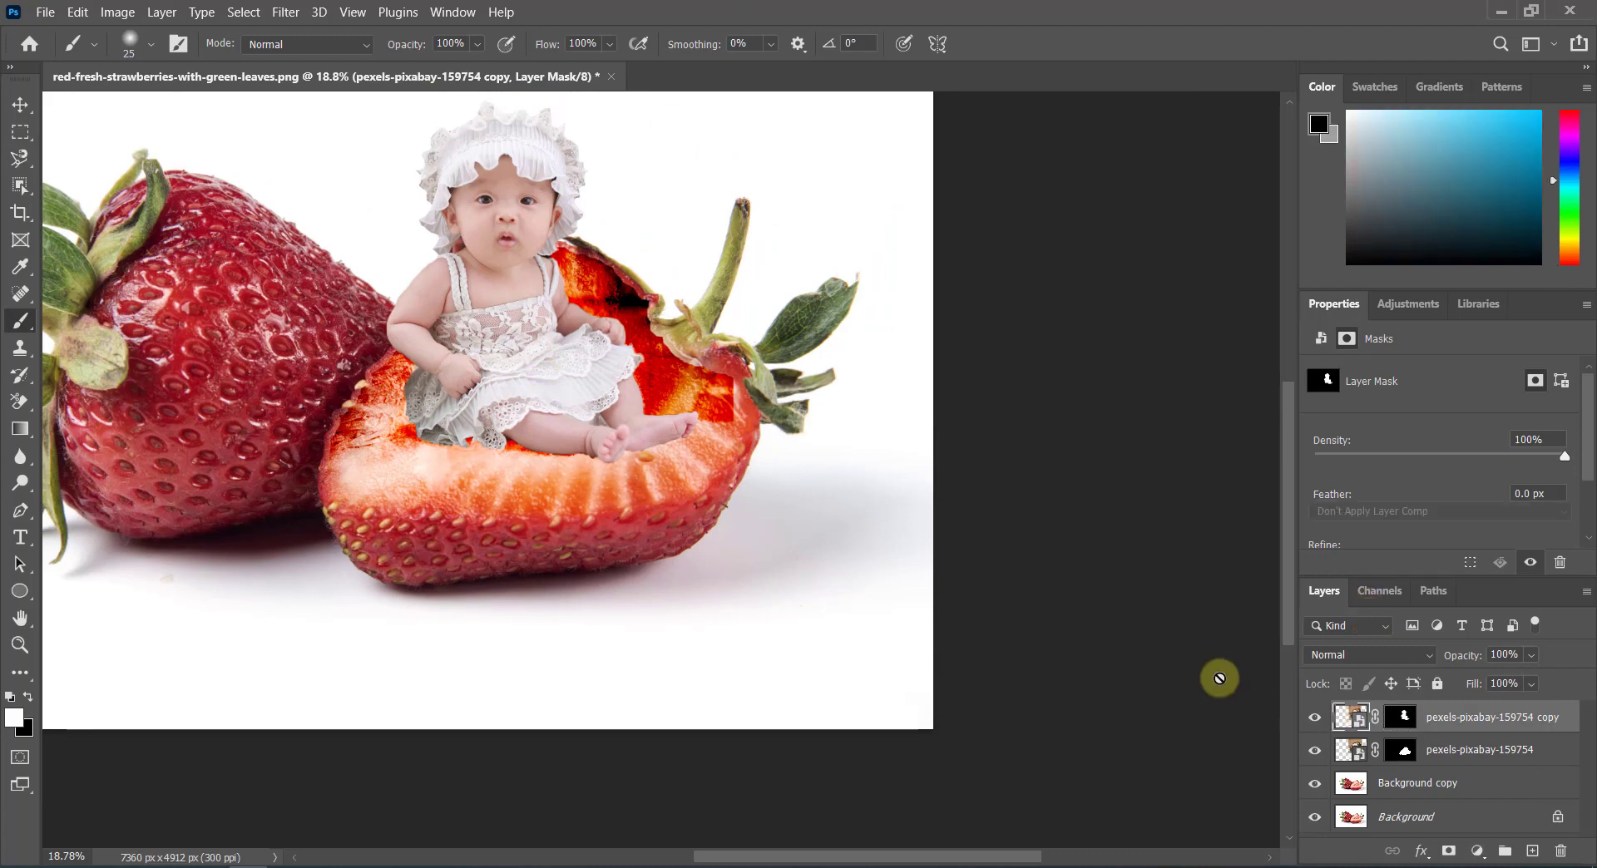
# Step: Target the baby copy layer's mask with a smaller Brush for edge detail
pyautogui.click(1348, 720)
pyautogui.press('v')
pyautogui.scroll(5, 416, 362)
pyautogui.click(1389, 722)
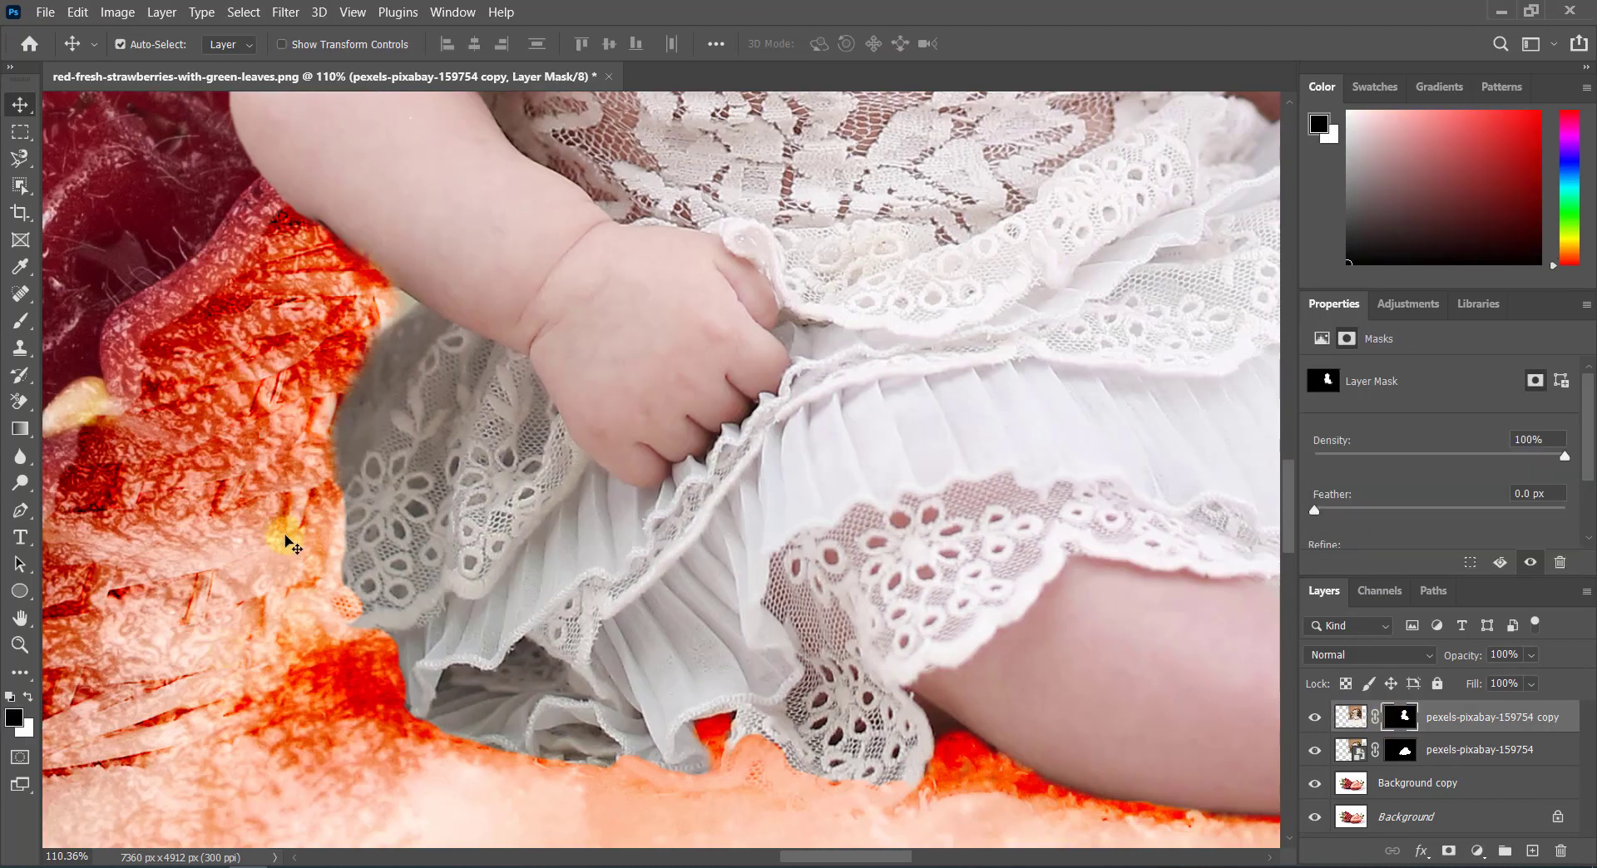
pyautogui.press('b')
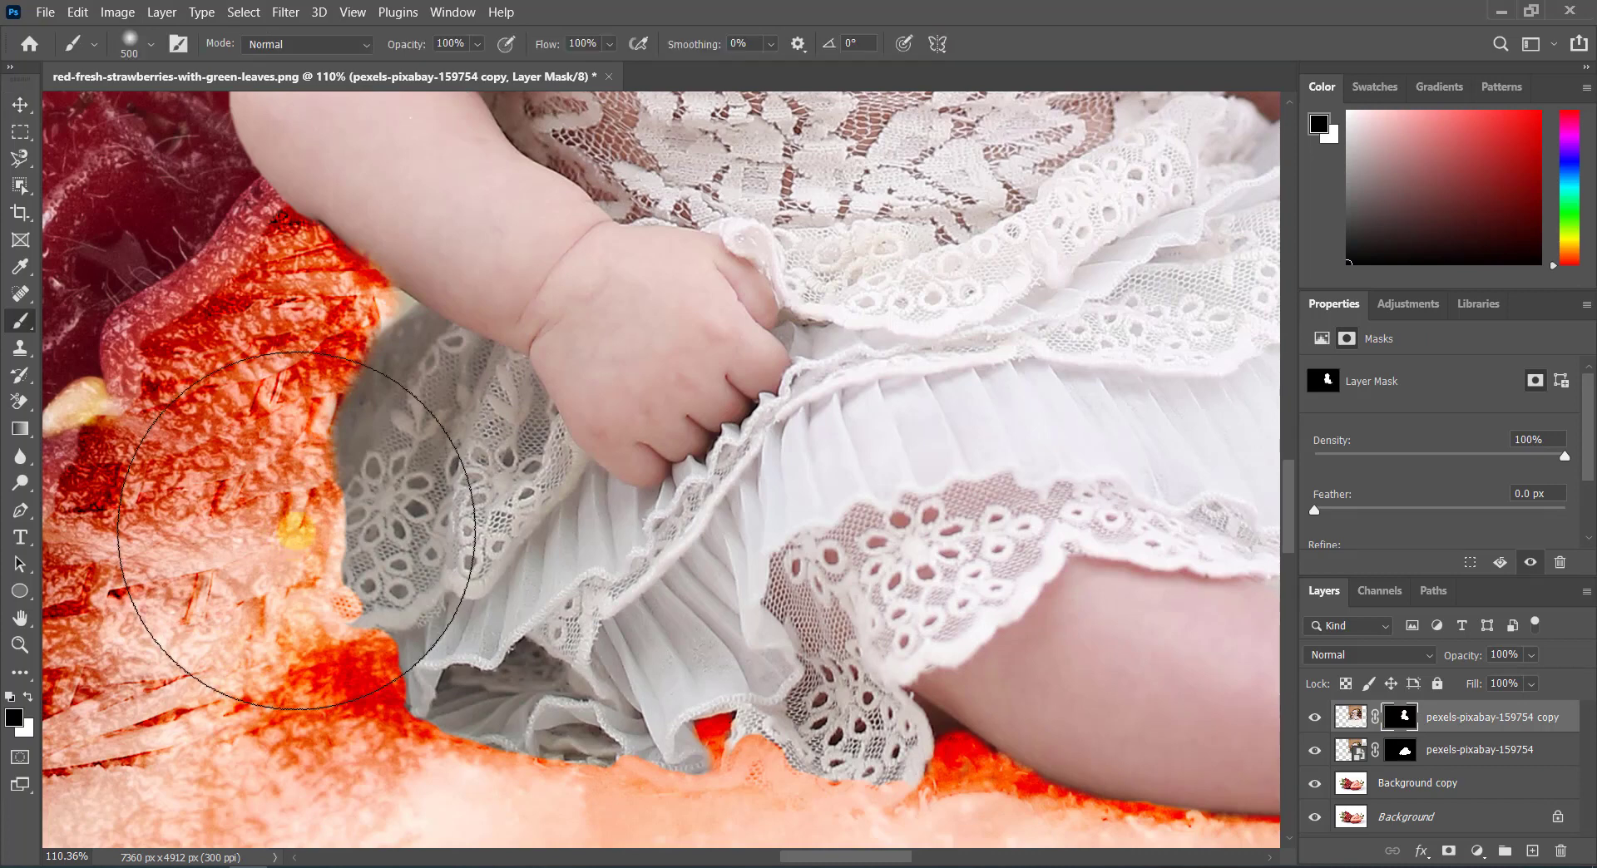
pyautogui.press('[')
pyautogui.press('[')
pyautogui.press('[')
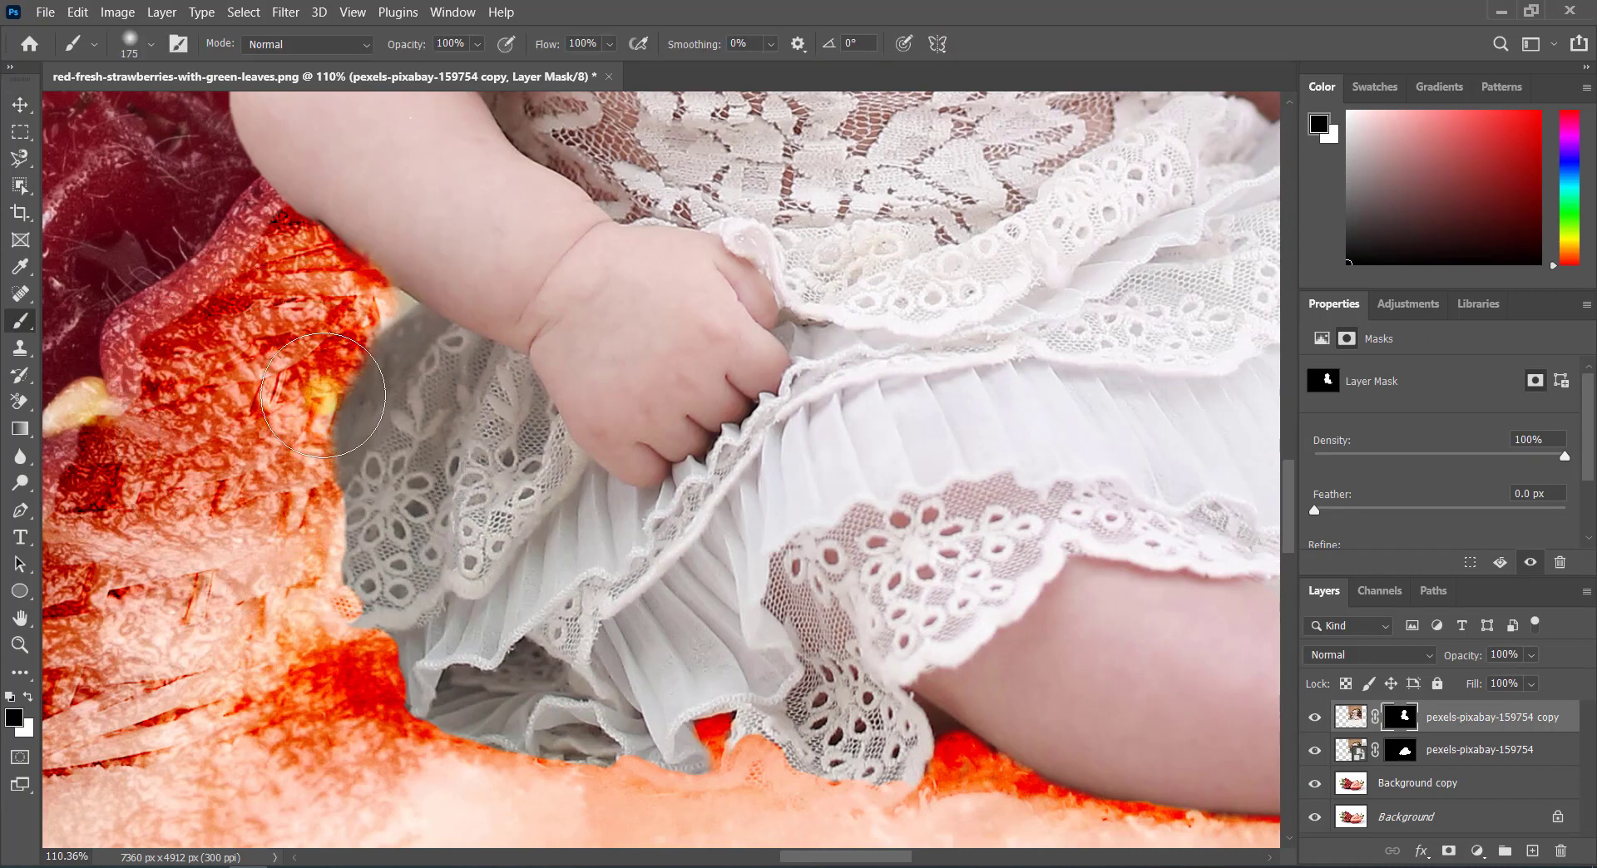
# Step: Paint black along the skirt's lower-left edge so strawberry flesh replaces the lace fringe
pyautogui.moveTo(332, 374)
pyautogui.mouseDown()
pyautogui.moveTo(345, 607)
pyautogui.moveTo(506, 764)
pyautogui.moveTo(363, 515)
pyautogui.mouseUp()
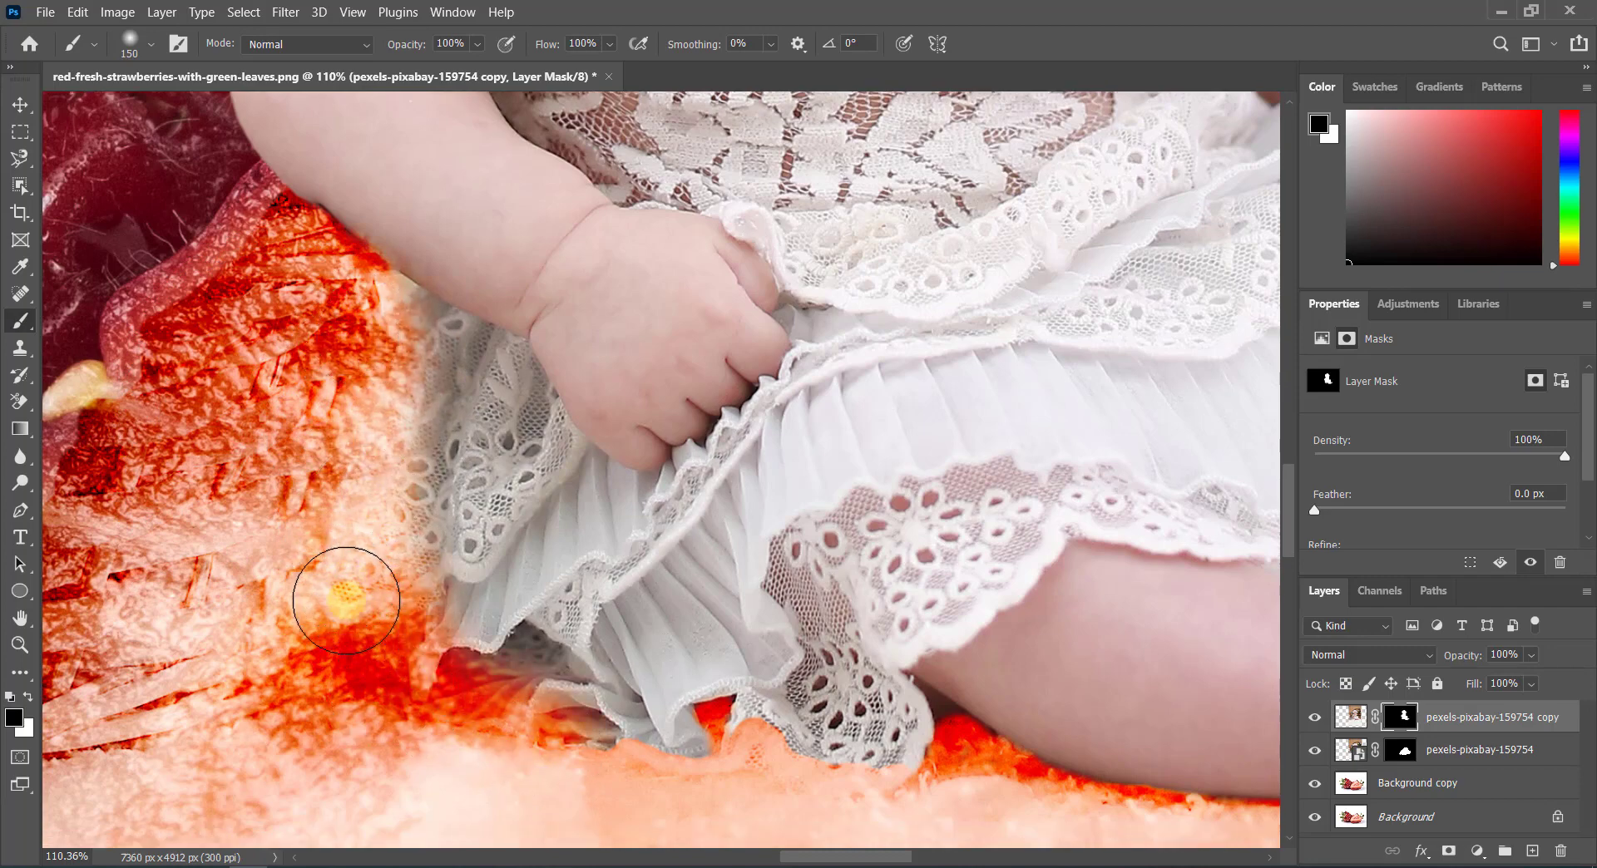
pyautogui.scroll(-3, 338, 588)
pyautogui.moveTo(316, 555); pyautogui.dragTo(179, 586)
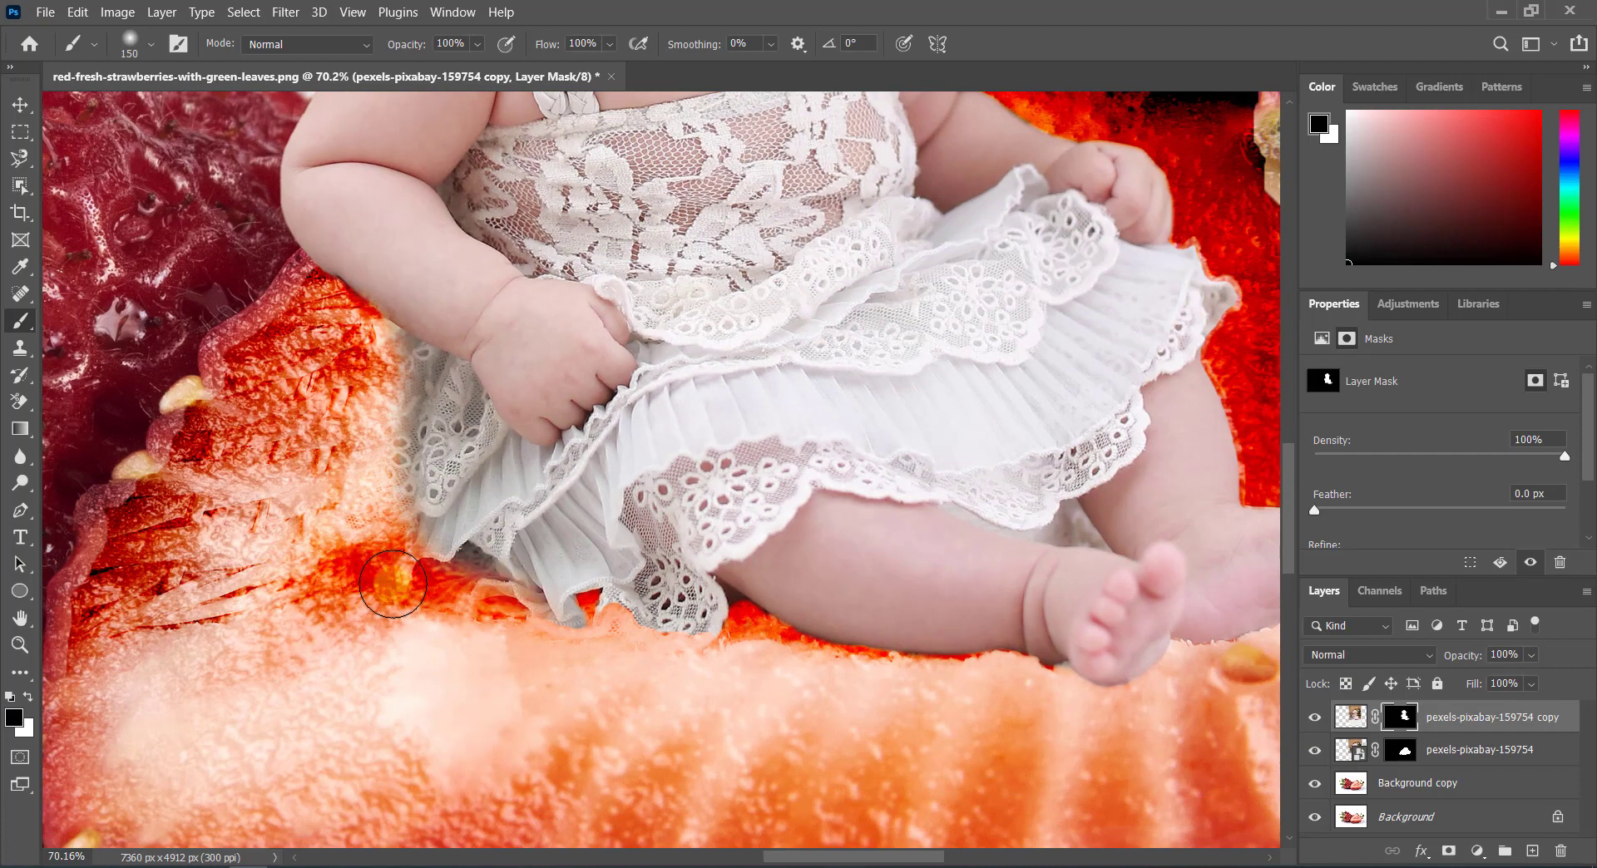
pyautogui.scroll(-2, 286, 530)
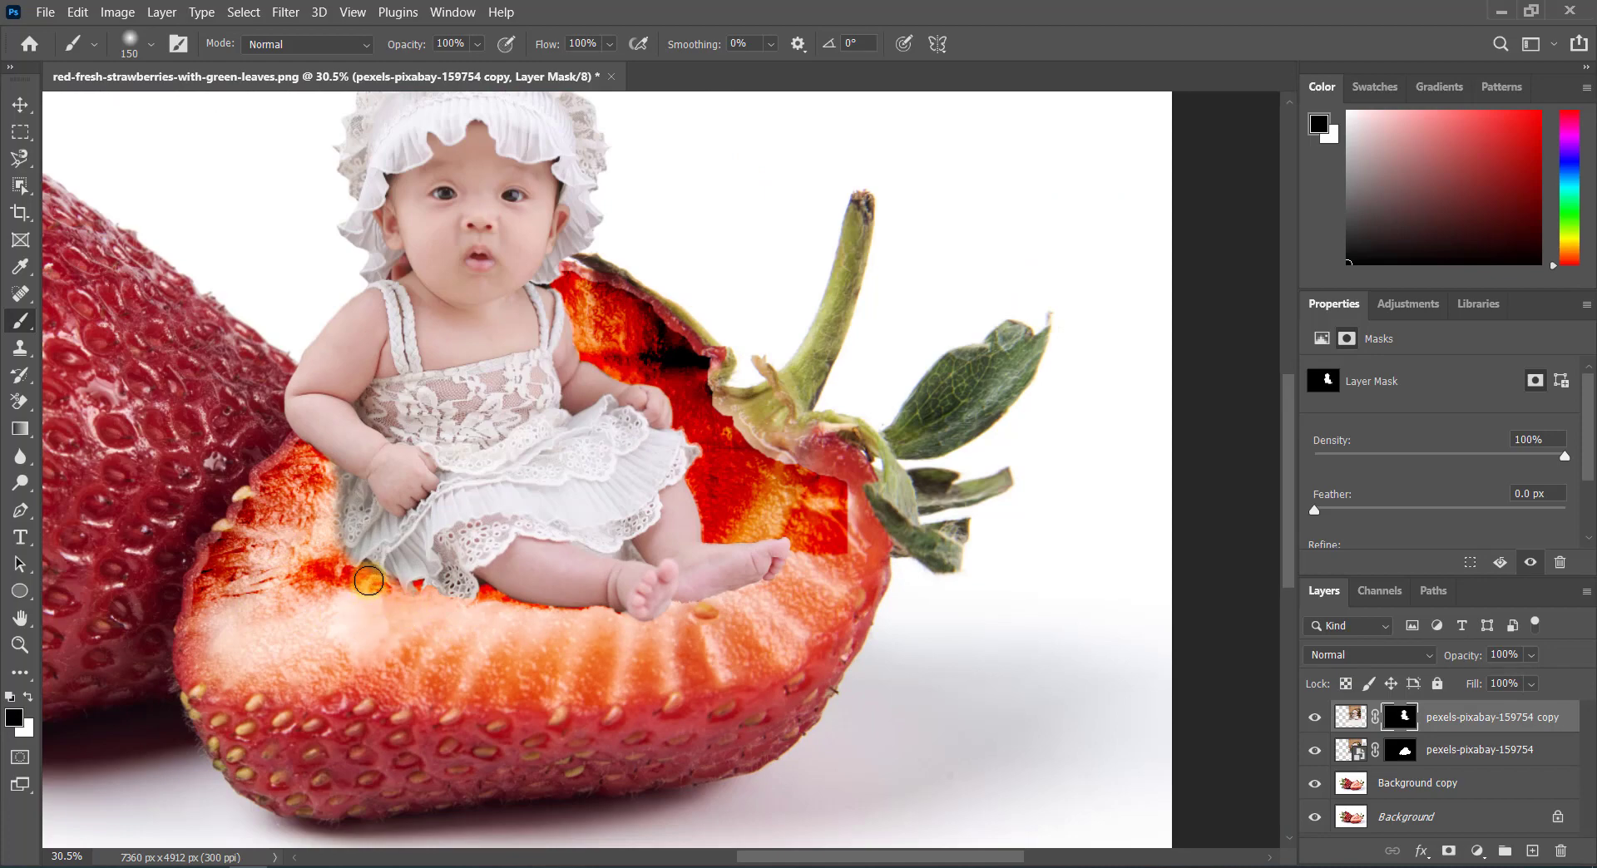
pyautogui.scroll(-1, 368, 606)
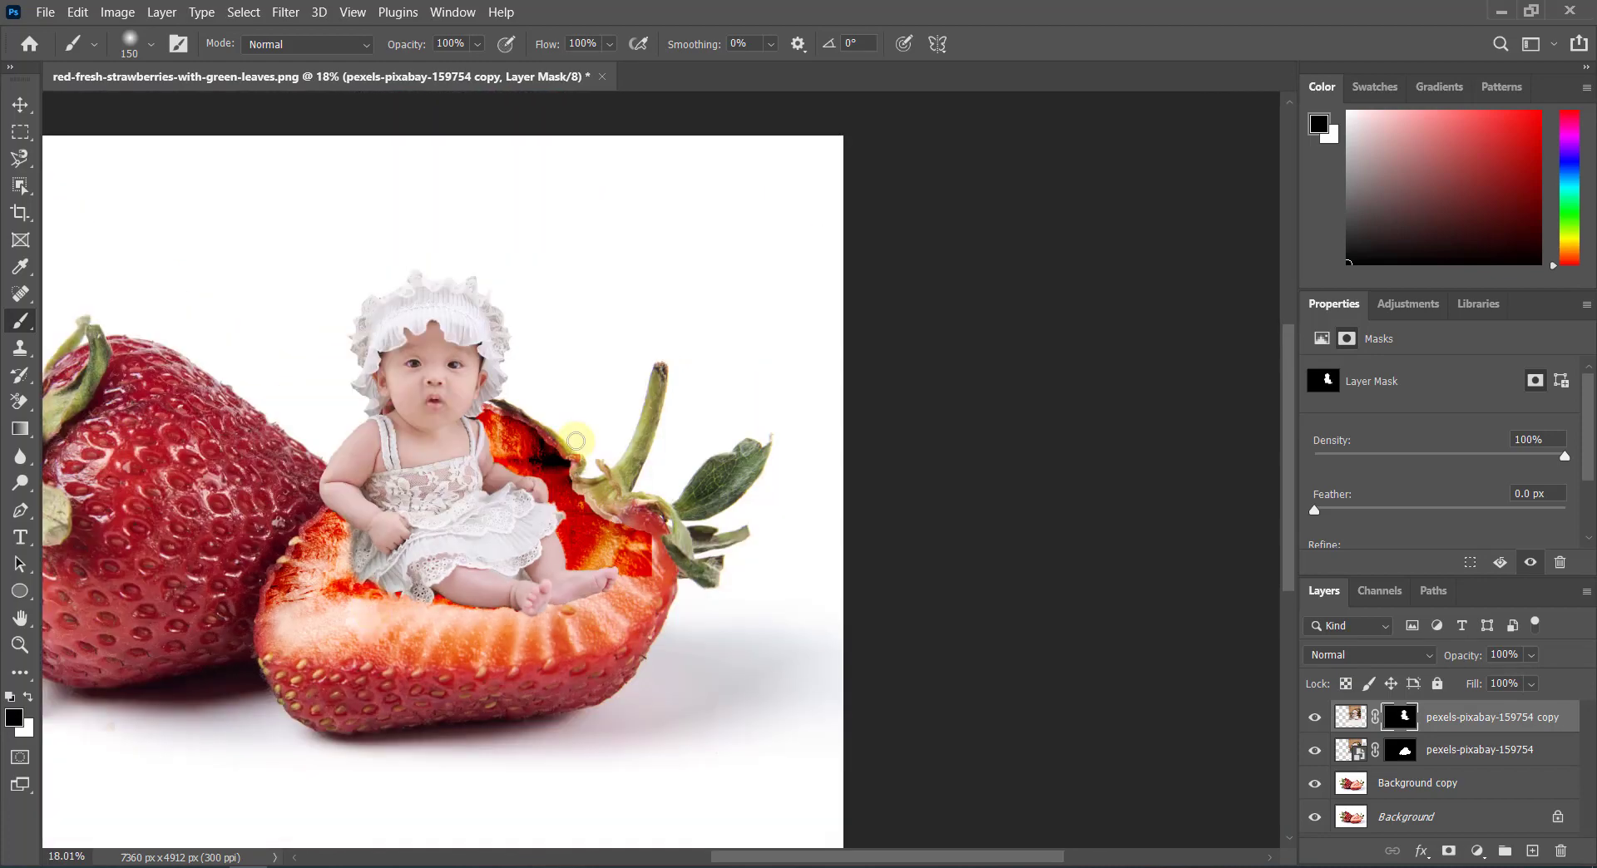
pyautogui.scroll(1, 530, 443)
pyautogui.scroll(2, 531, 442)
pyautogui.scroll(-2, 531, 442)
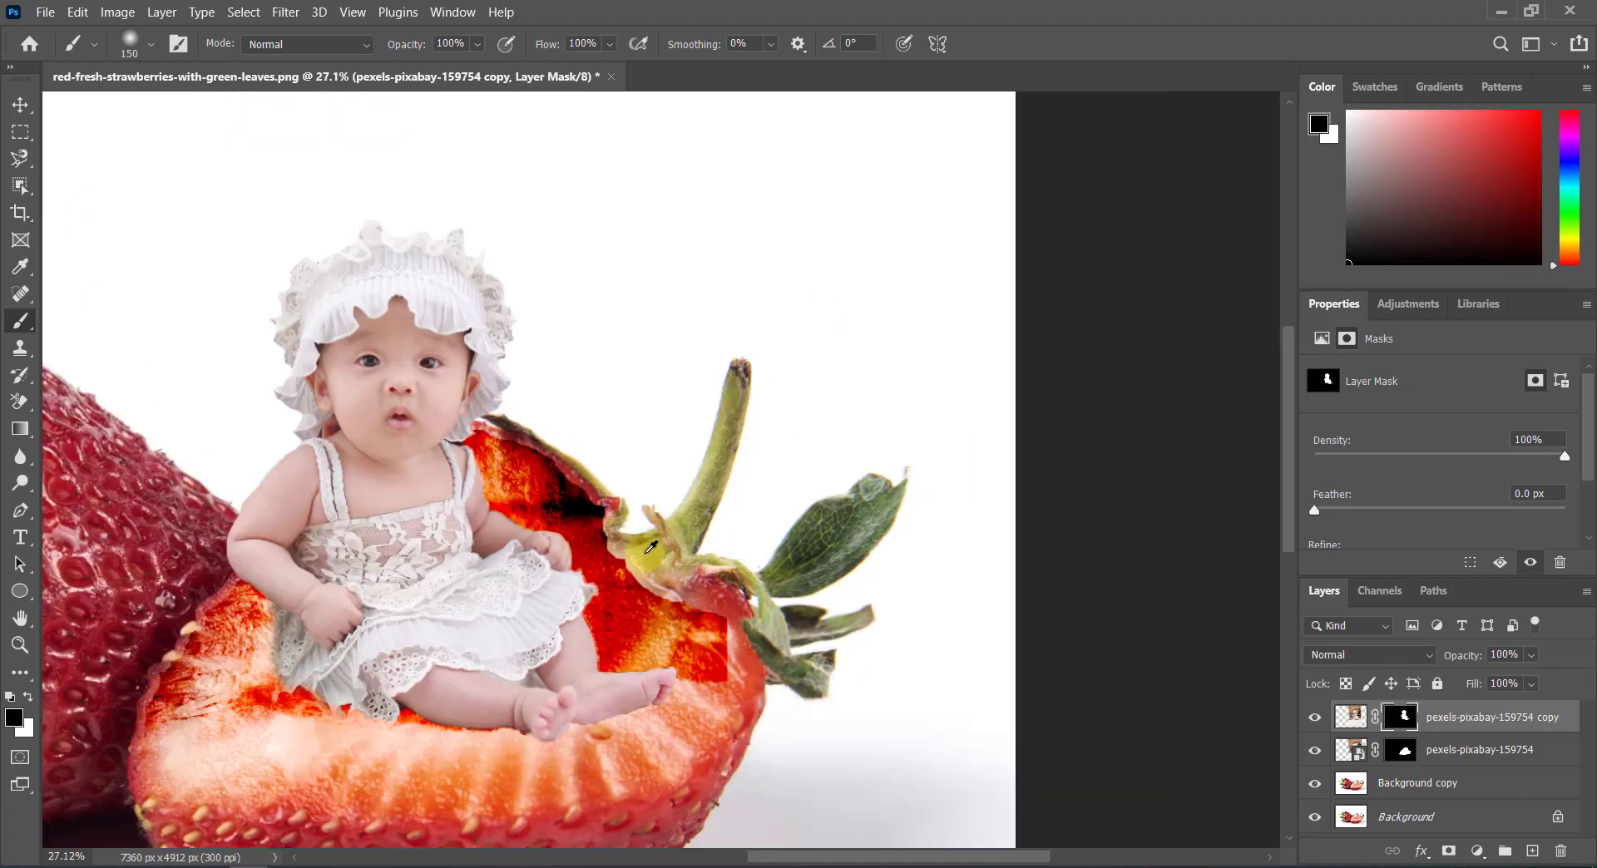
pyautogui.scroll(-2, 767, 659)
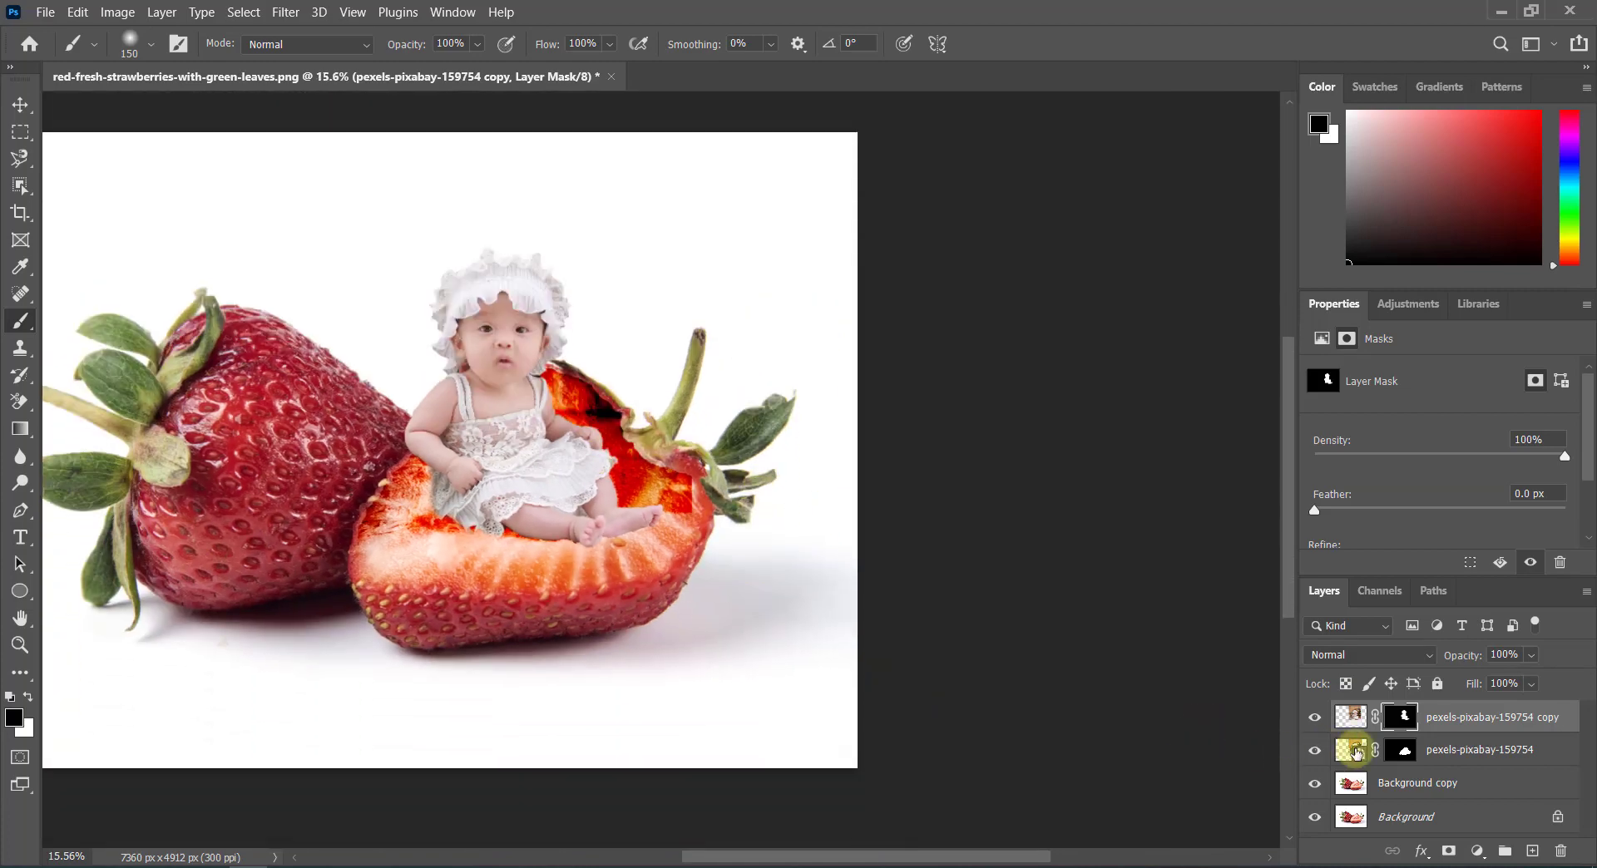
# Step: Rasterize the lower Color Burn baby layer and paint over the strawberry flesh on the left
pyautogui.click(1356, 753)
pyautogui.scroll(2, 576, 588)
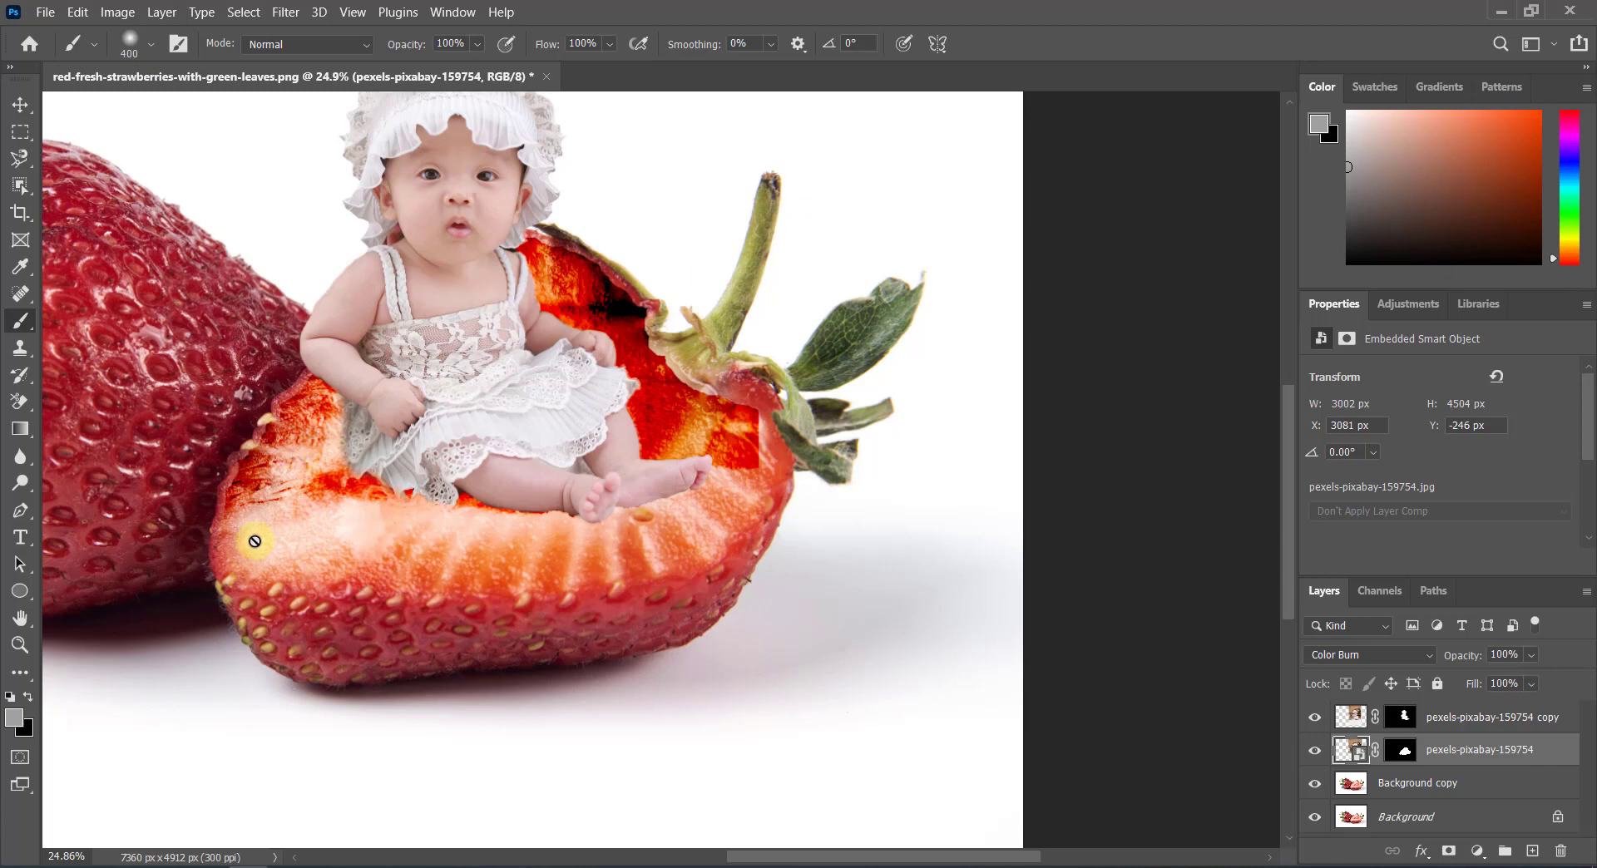
pyautogui.click(296, 500)
pyautogui.click(811, 364)
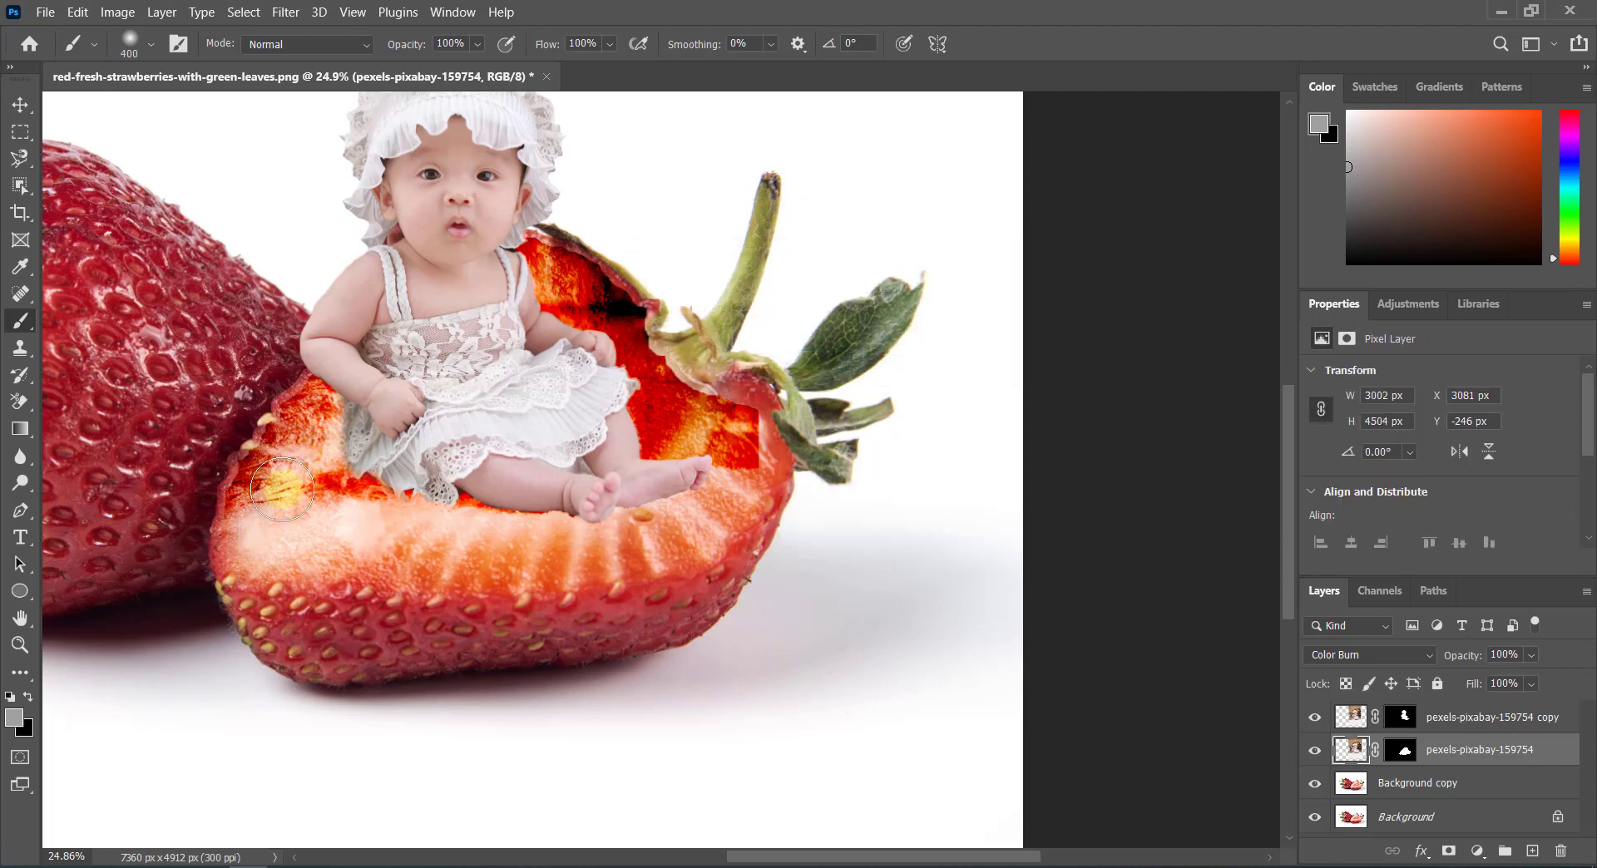
pyautogui.scroll(1, 275, 490)
pyautogui.moveTo(267, 473); pyautogui.dragTo(252, 488)
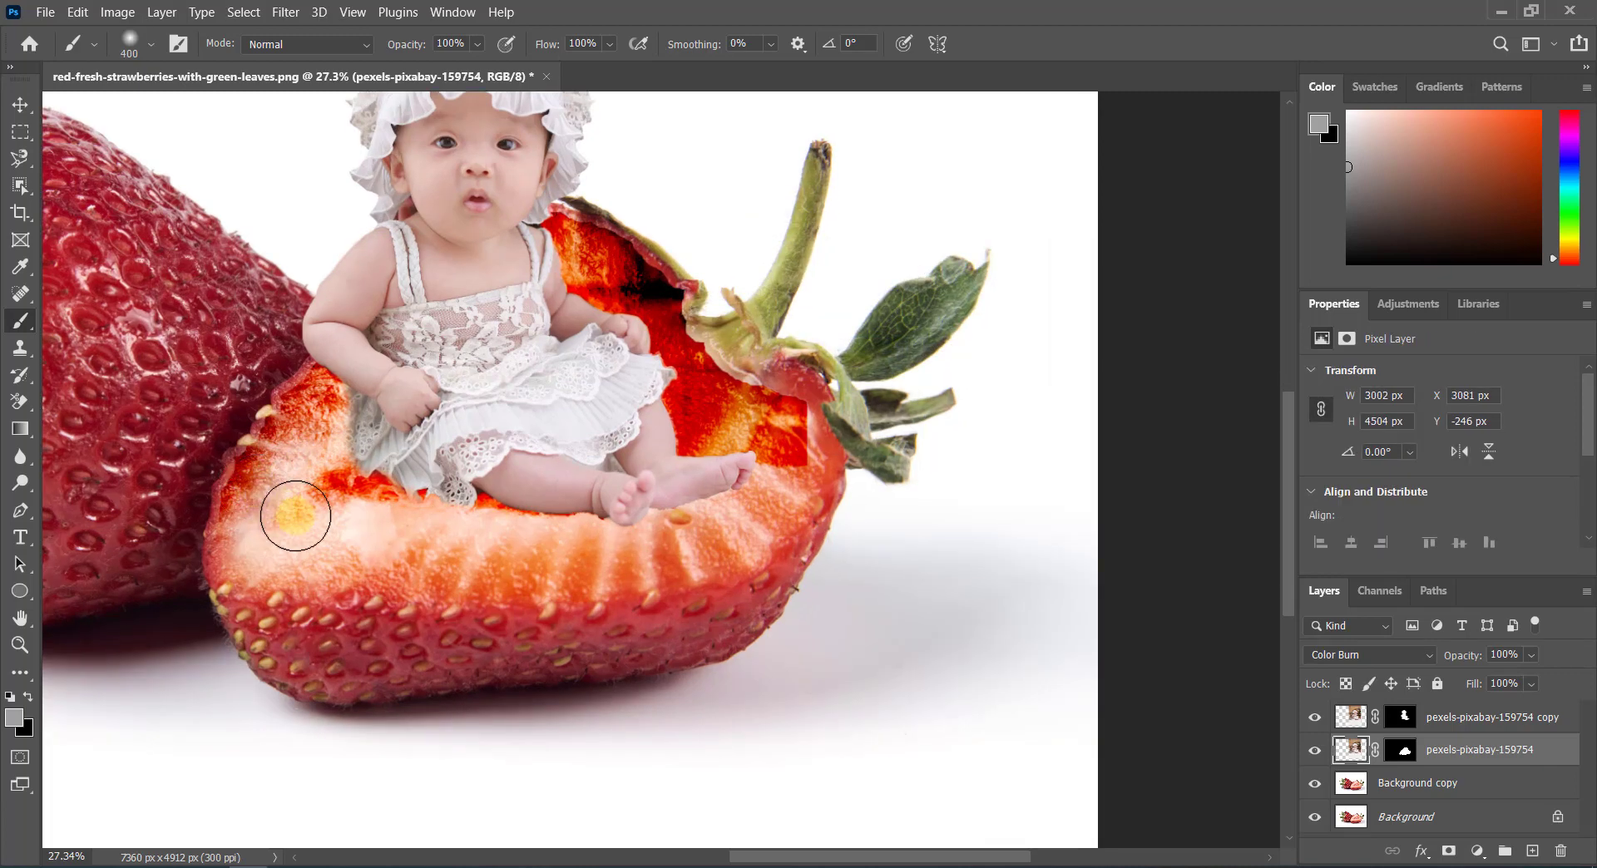
# Step: With the brush shrunk to 175, paint the strawberry's upper inner edge and the dark spot by the leaf
pyautogui.scroll(1, 296, 516)
pyautogui.scroll(1, 303, 453)
pyautogui.scroll(1, 307, 456)
pyautogui.press('[')
pyautogui.scroll(1, 314, 456)
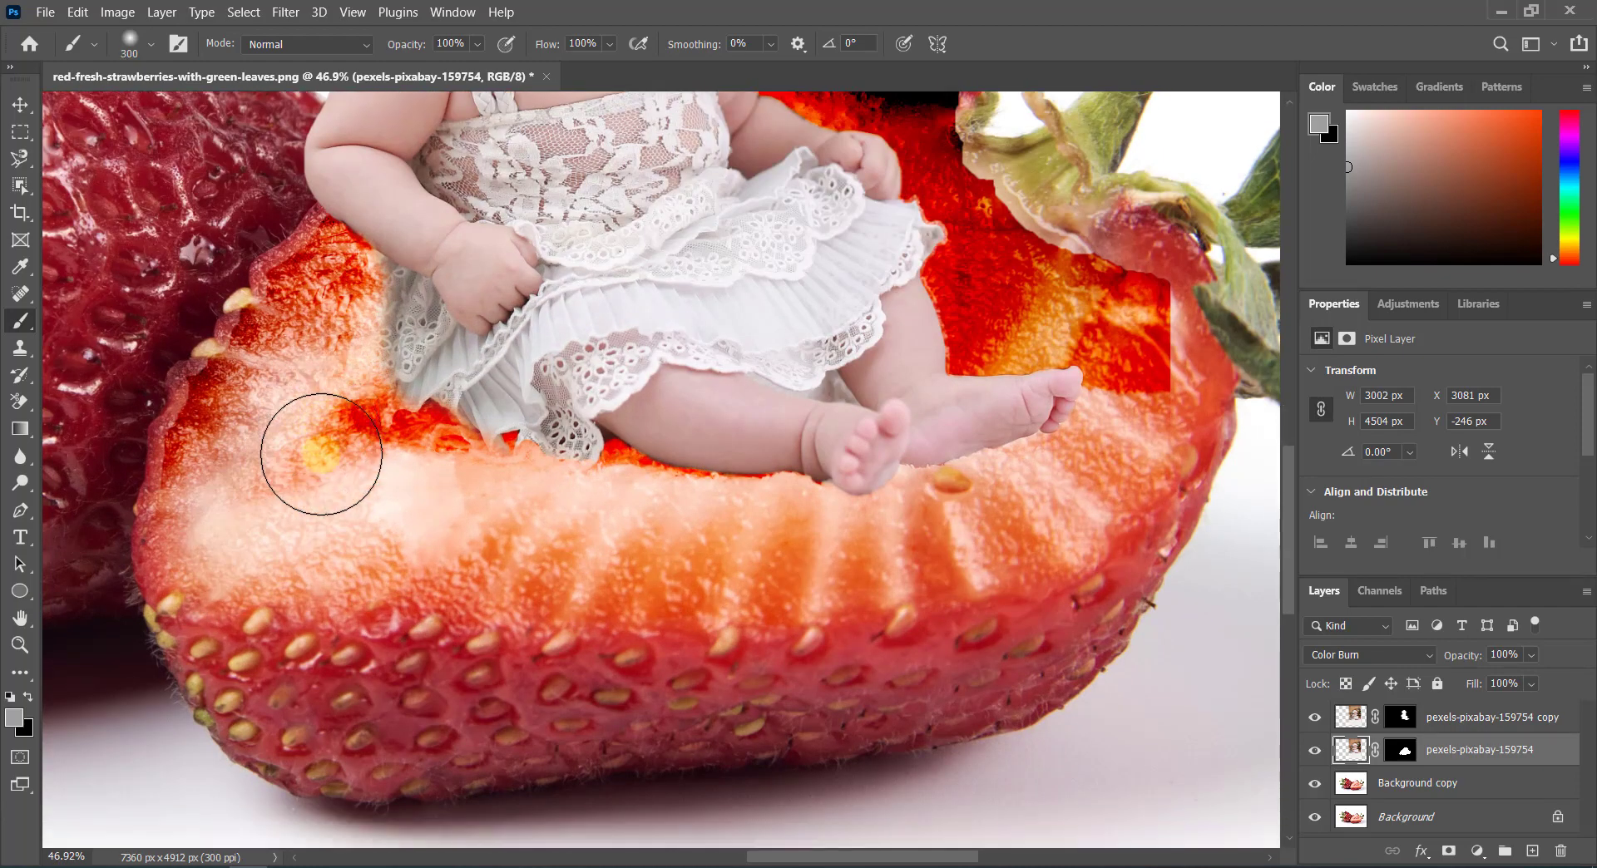
pyautogui.press('[')
pyautogui.press('[')
pyautogui.press('[')
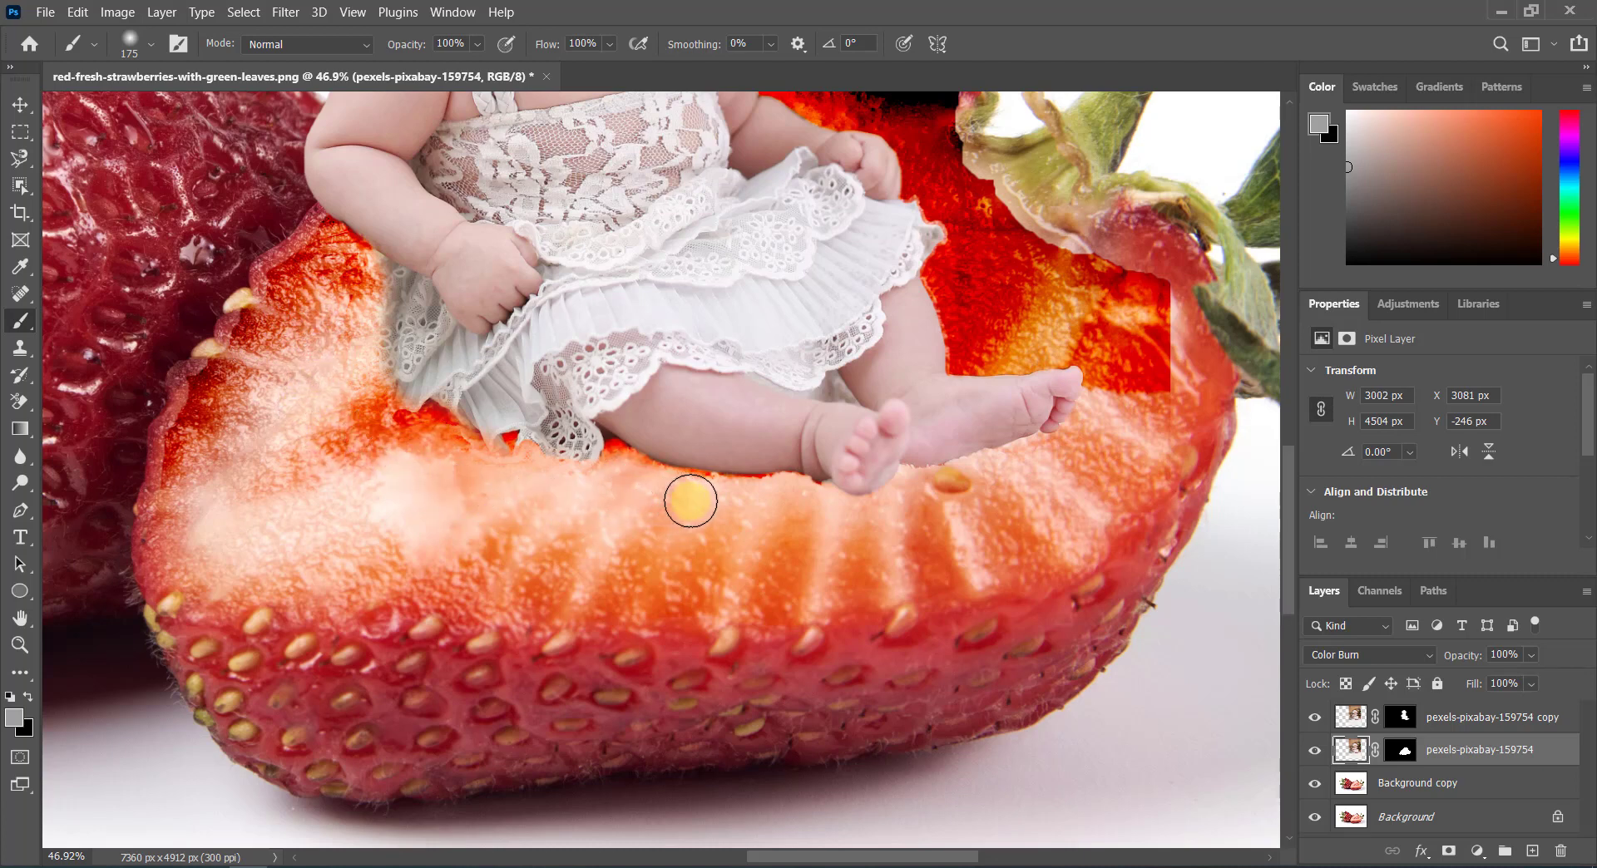
pyautogui.scroll(1, 977, 317)
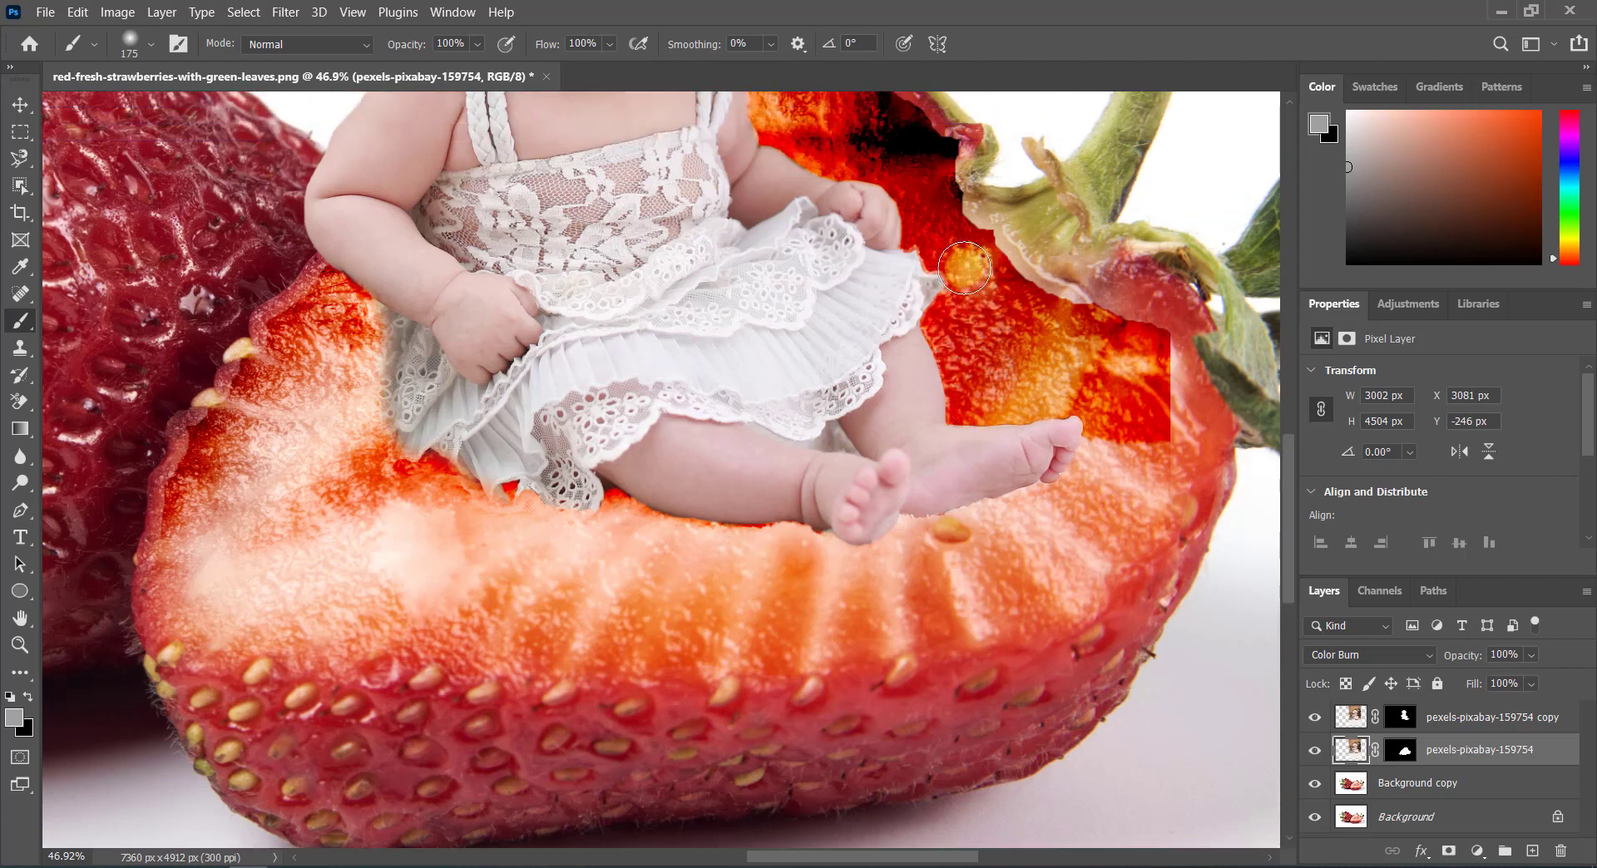
pyautogui.scroll(2, 956, 274)
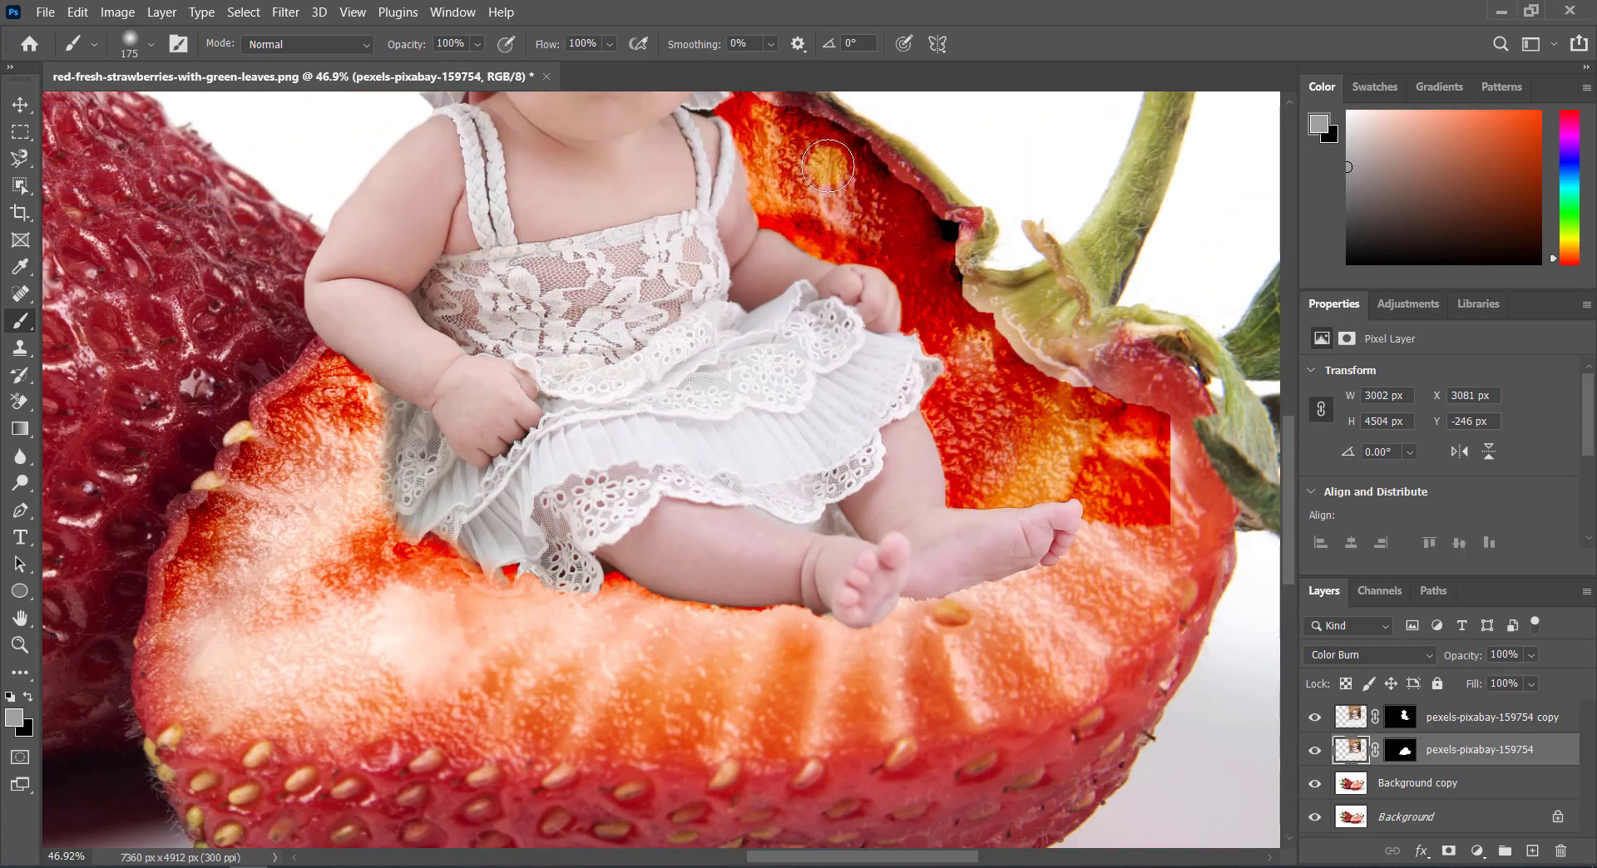
pyautogui.scroll(1, 783, 164)
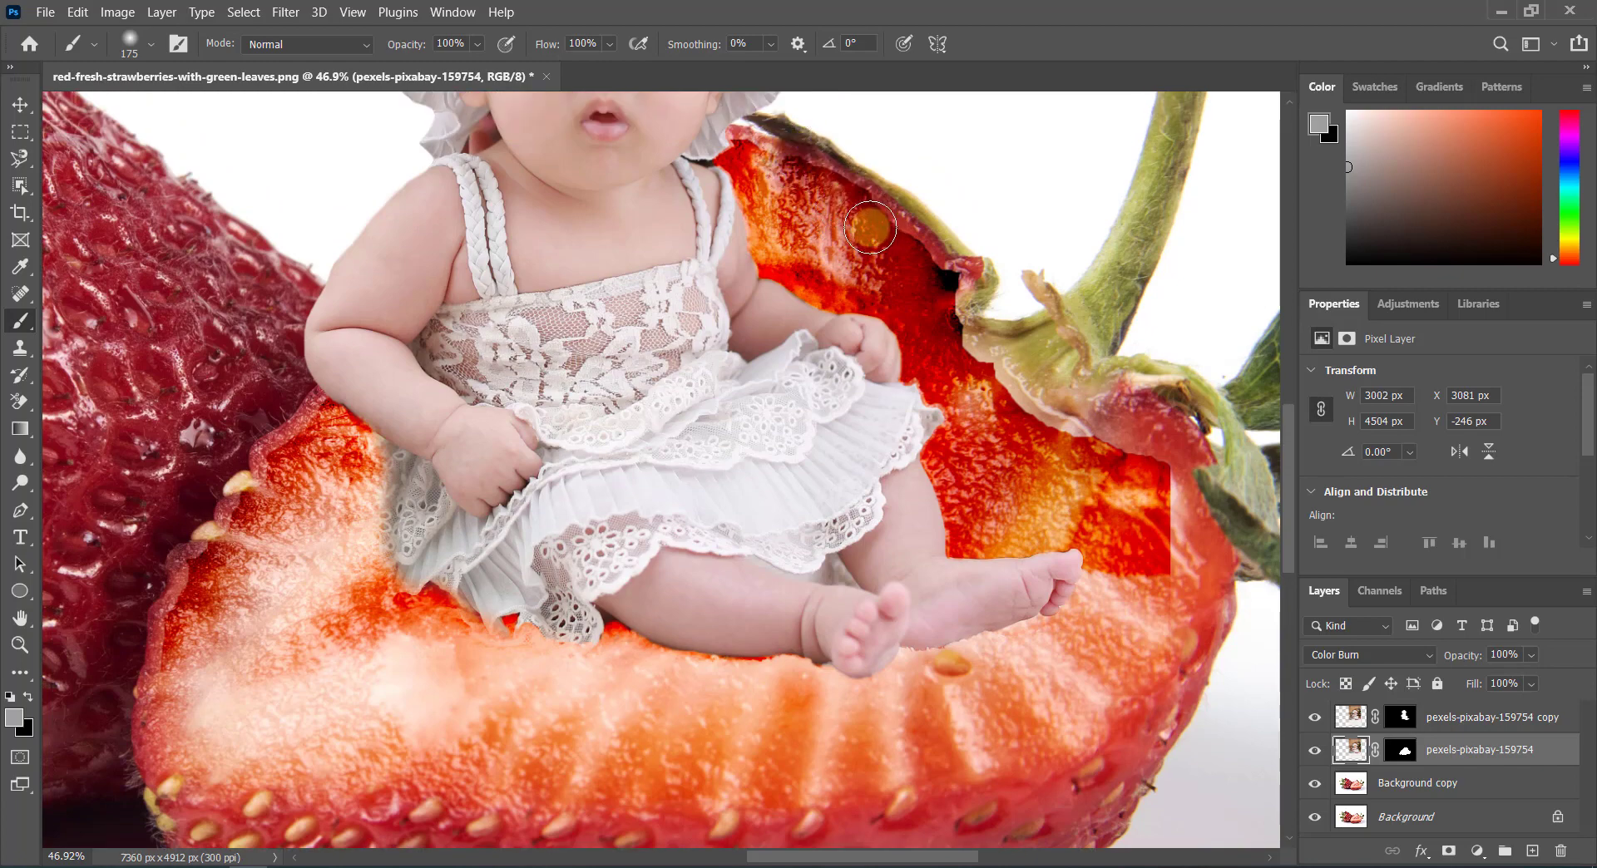
pyautogui.moveTo(790, 163); pyautogui.dragTo(934, 260)
pyautogui.moveTo(781, 178)
pyautogui.mouseDown()
pyautogui.moveTo(980, 375)
pyautogui.moveTo(1051, 416)
pyautogui.moveTo(971, 336)
pyautogui.moveTo(1174, 527)
pyautogui.moveTo(1178, 590)
pyautogui.mouseUp()
pyautogui.scroll(-2, 1177, 590)
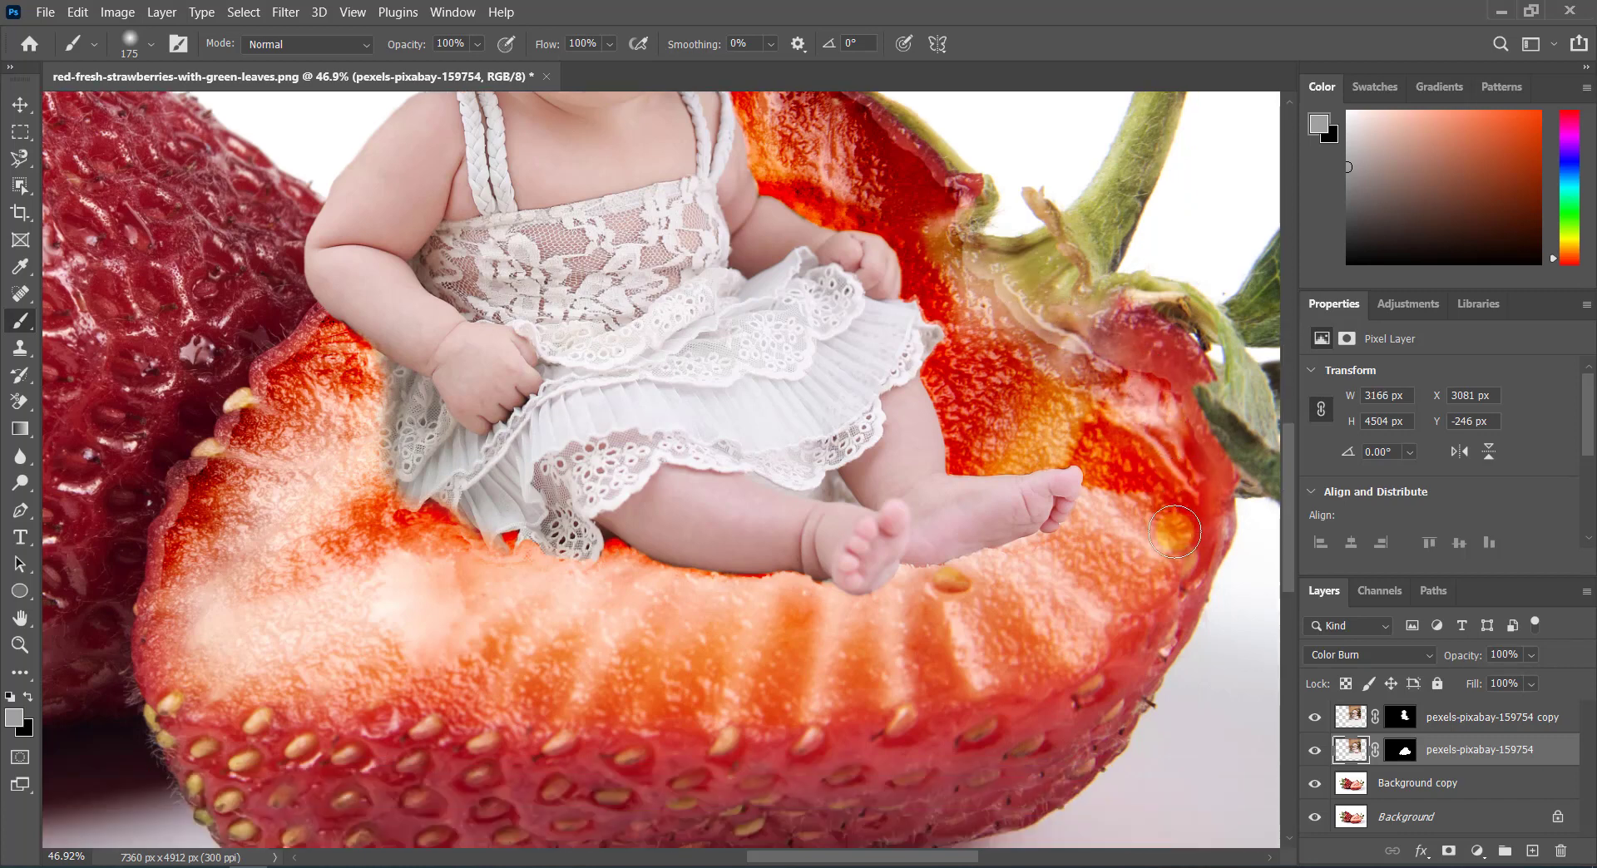
pyautogui.scroll(-1, 1098, 563)
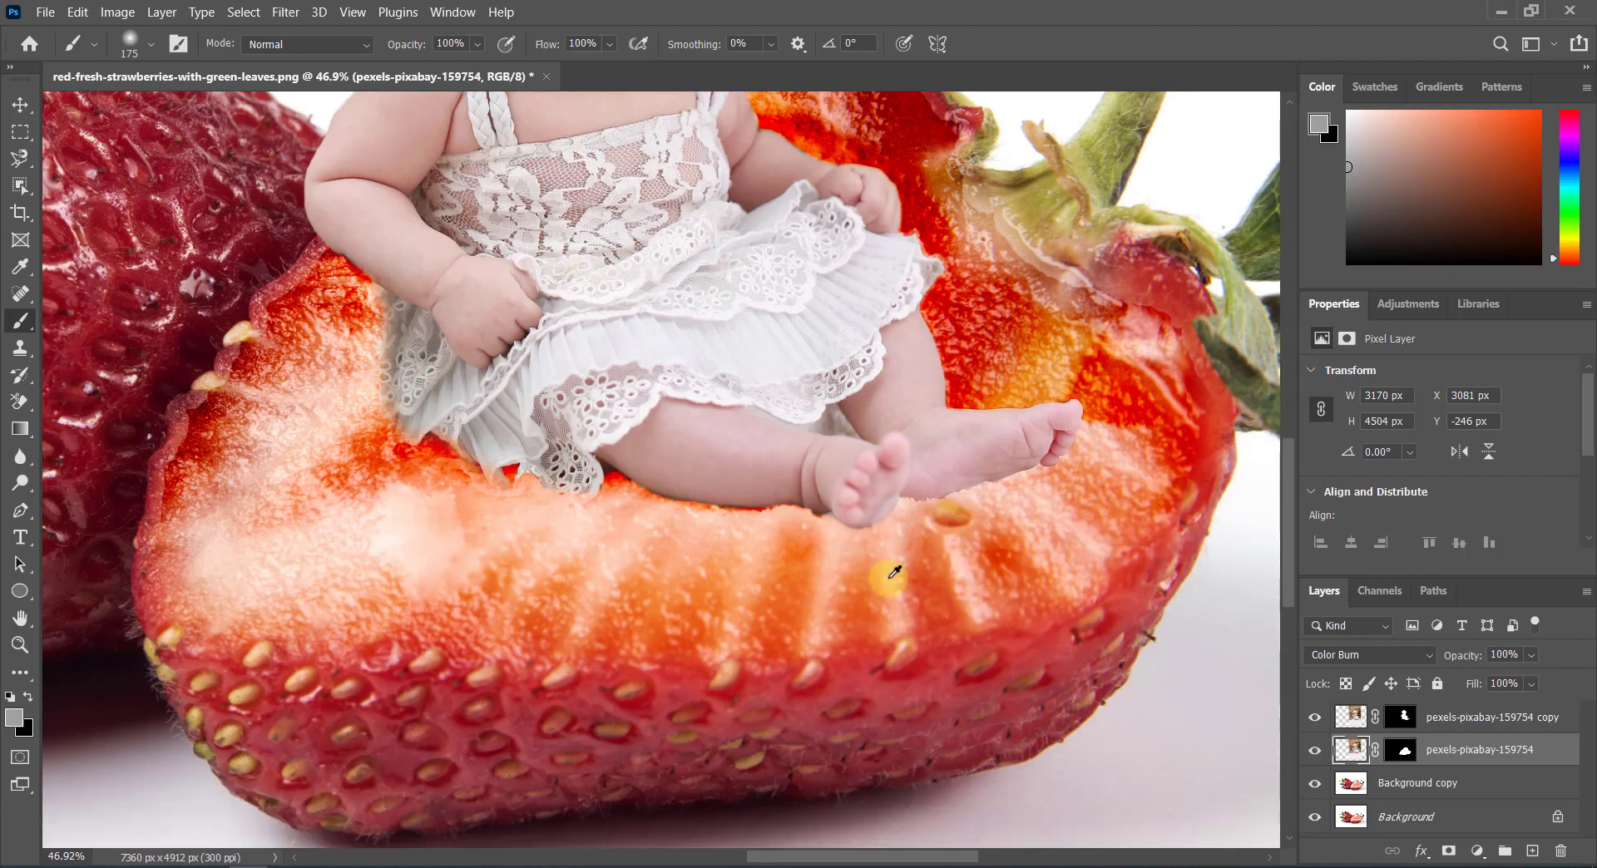
pyautogui.keyDown('alt'); pyautogui.scroll(-2, 891, 573); pyautogui.keyUp('alt')
pyautogui.keyDown('alt'); pyautogui.scroll(-2, 977, 582); pyautogui.keyUp('alt')
pyautogui.hotkey('alt', '[')
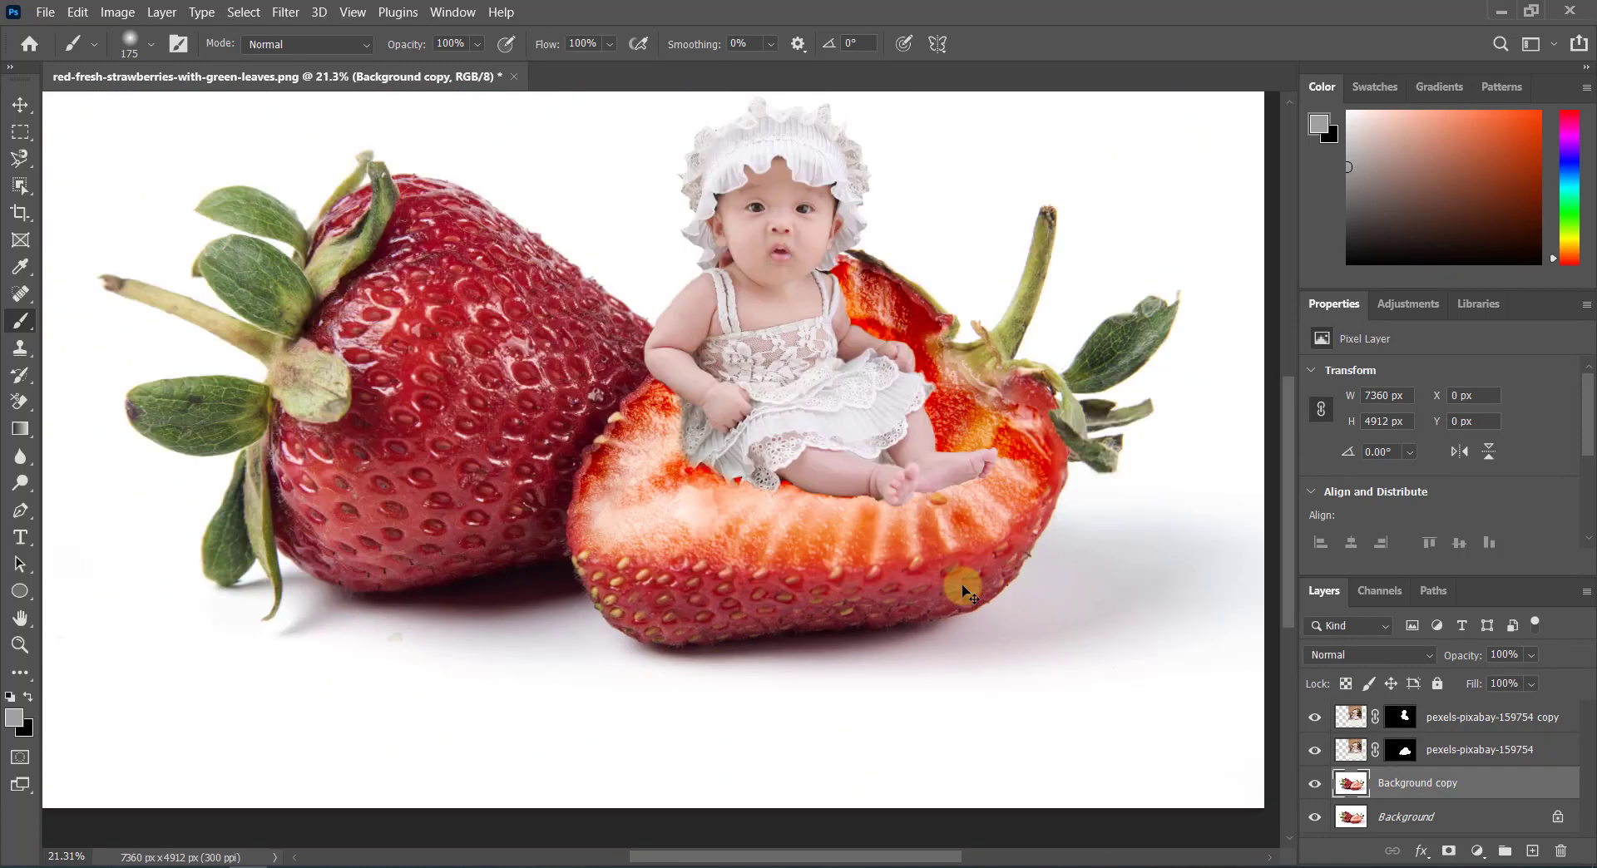
pyautogui.keyDown('alt'); pyautogui.scroll(2, 695, 537); pyautogui.keyUp('alt')
pyautogui.scroll(1, 675, 550)
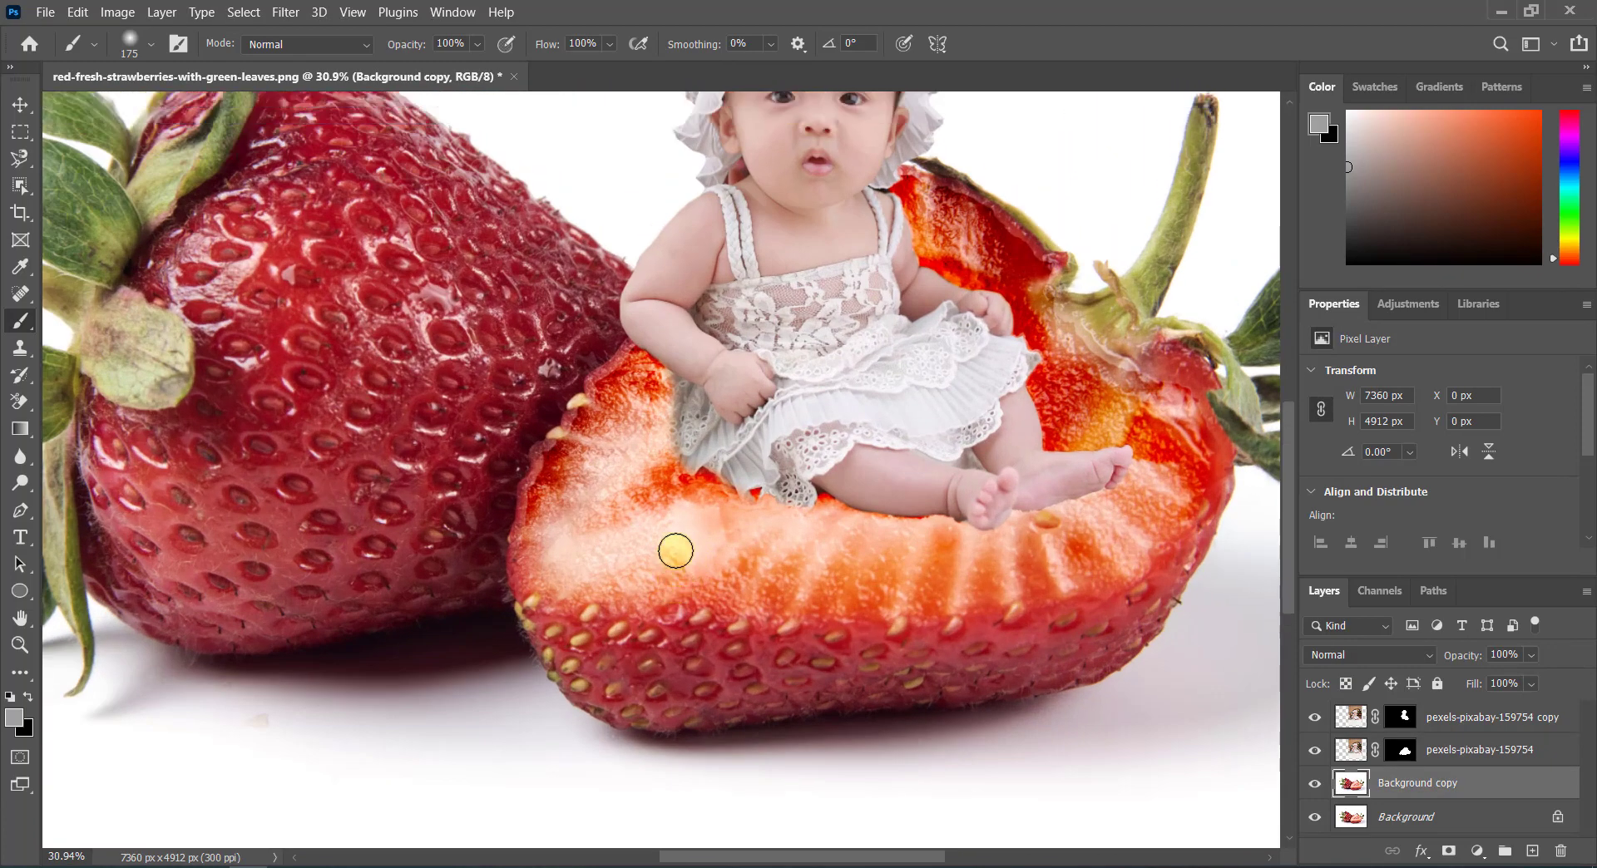
pyautogui.keyDown('alt'); pyautogui.scroll(-4, 674, 551); pyautogui.keyUp('alt')
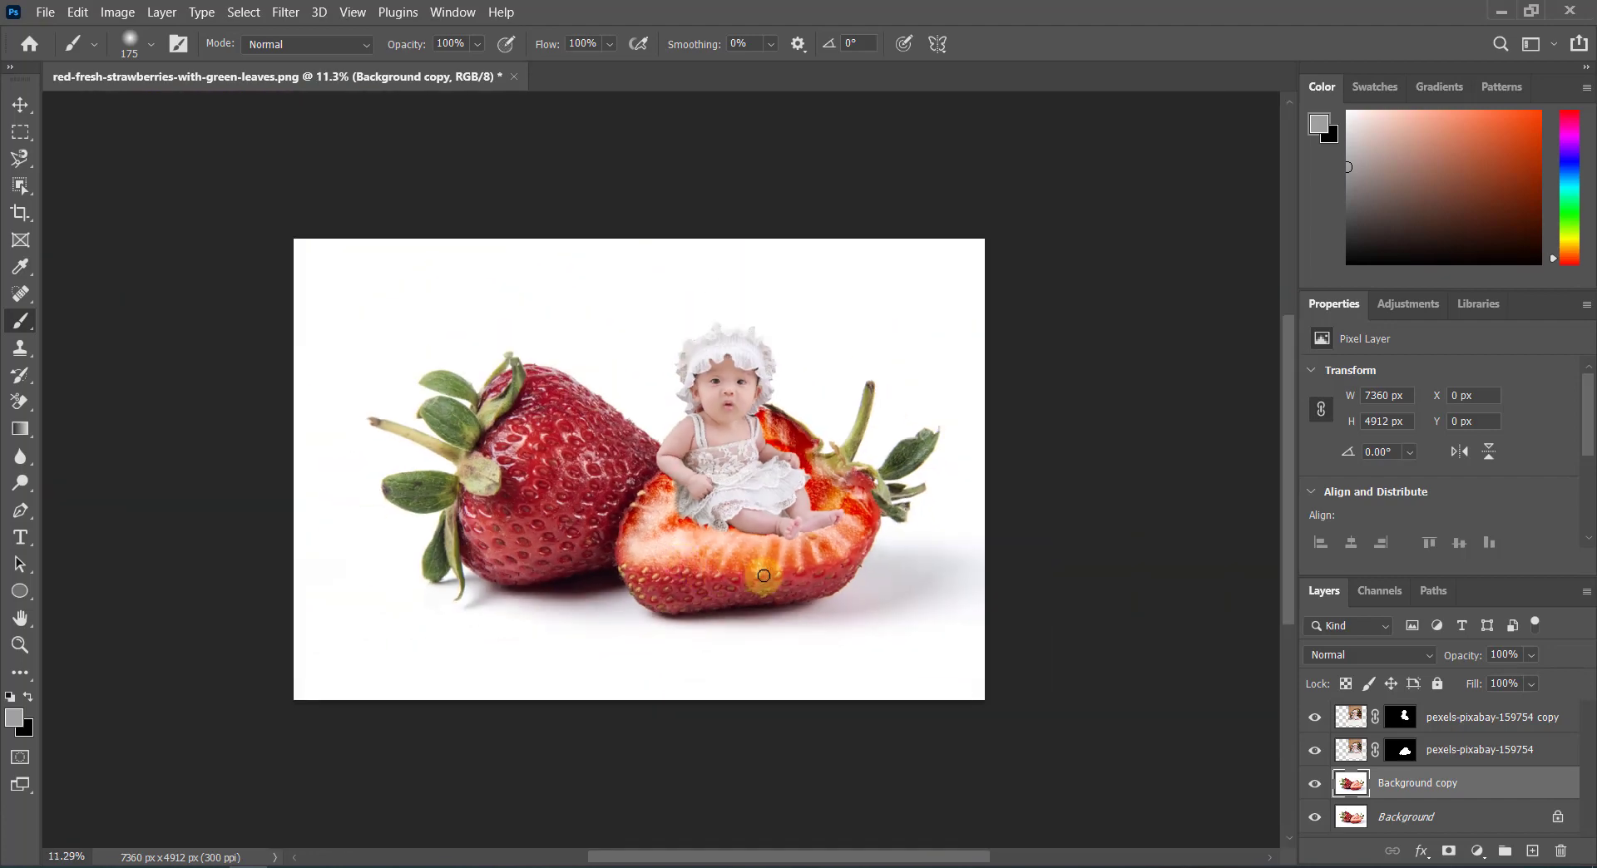
pyautogui.keyDown('ctrl'); pyautogui.hscroll(-2, 765, 576); pyautogui.keyUp('ctrl')
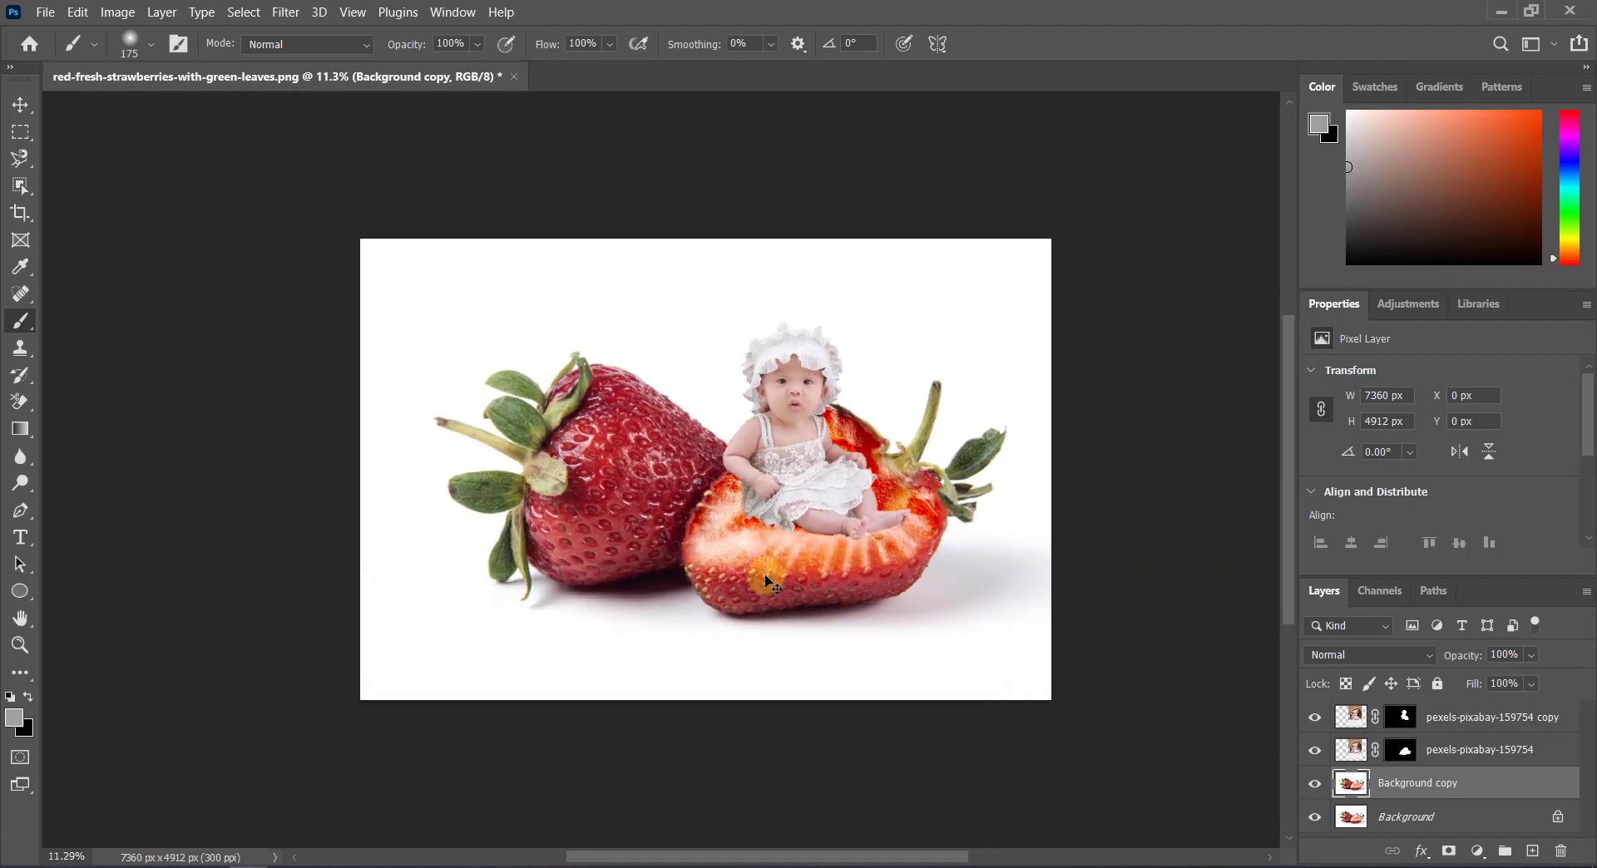
pyautogui.keyDown('alt'); pyautogui.scroll(1, 765, 580); pyautogui.keyUp('alt')
pyautogui.keyDown('alt'); pyautogui.scroll(1, 749, 549); pyautogui.keyUp('alt')
pyautogui.keyDown('alt'); pyautogui.scroll(-1, 587, 197); pyautogui.keyUp('alt')
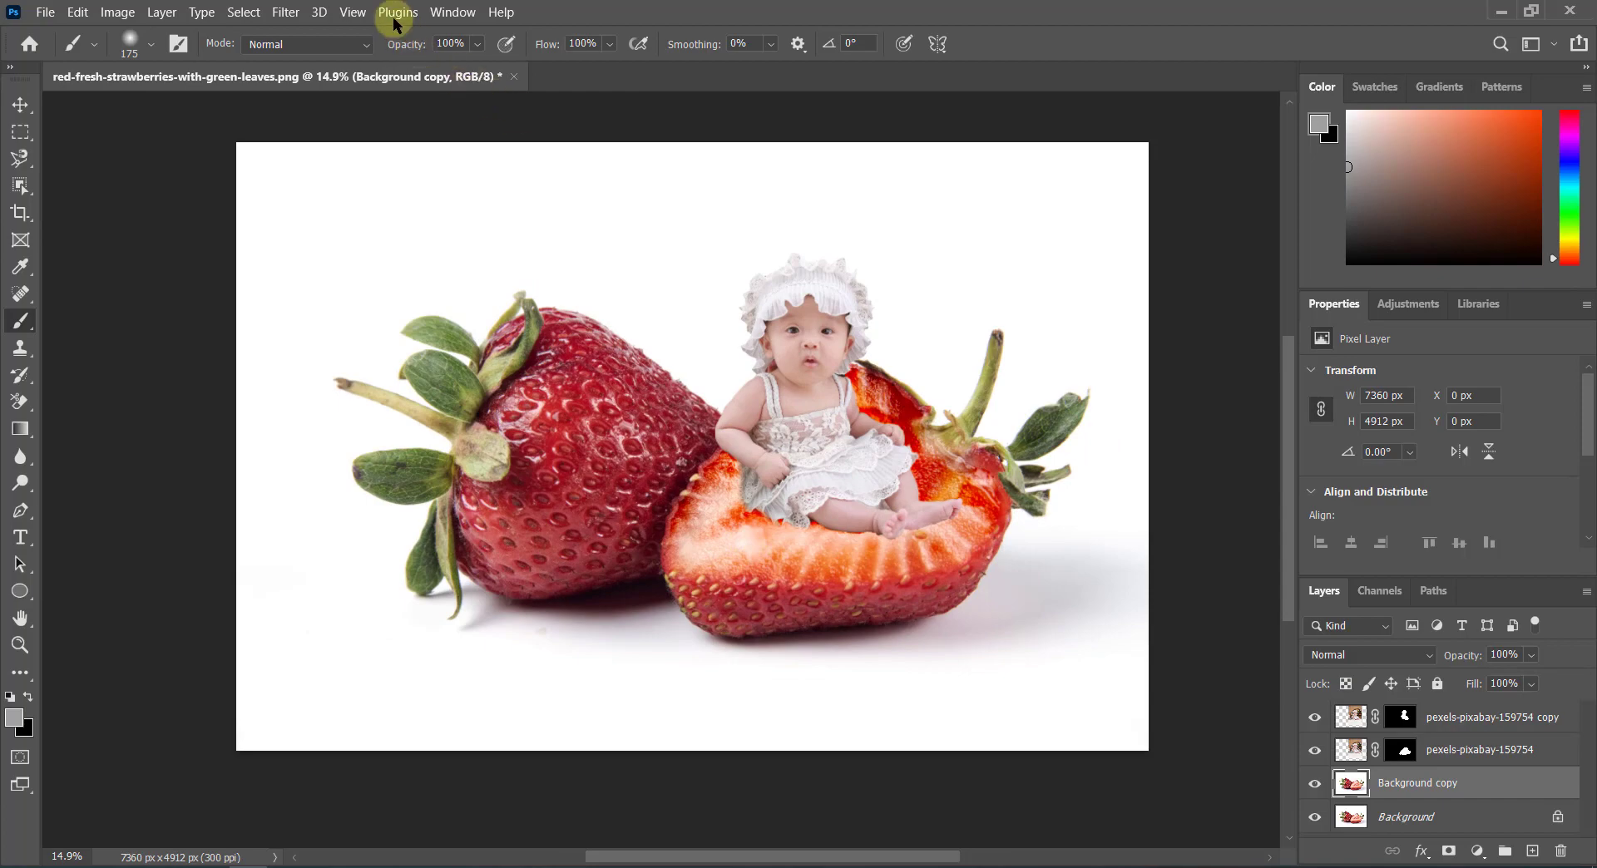
pyautogui.click(357, 12)
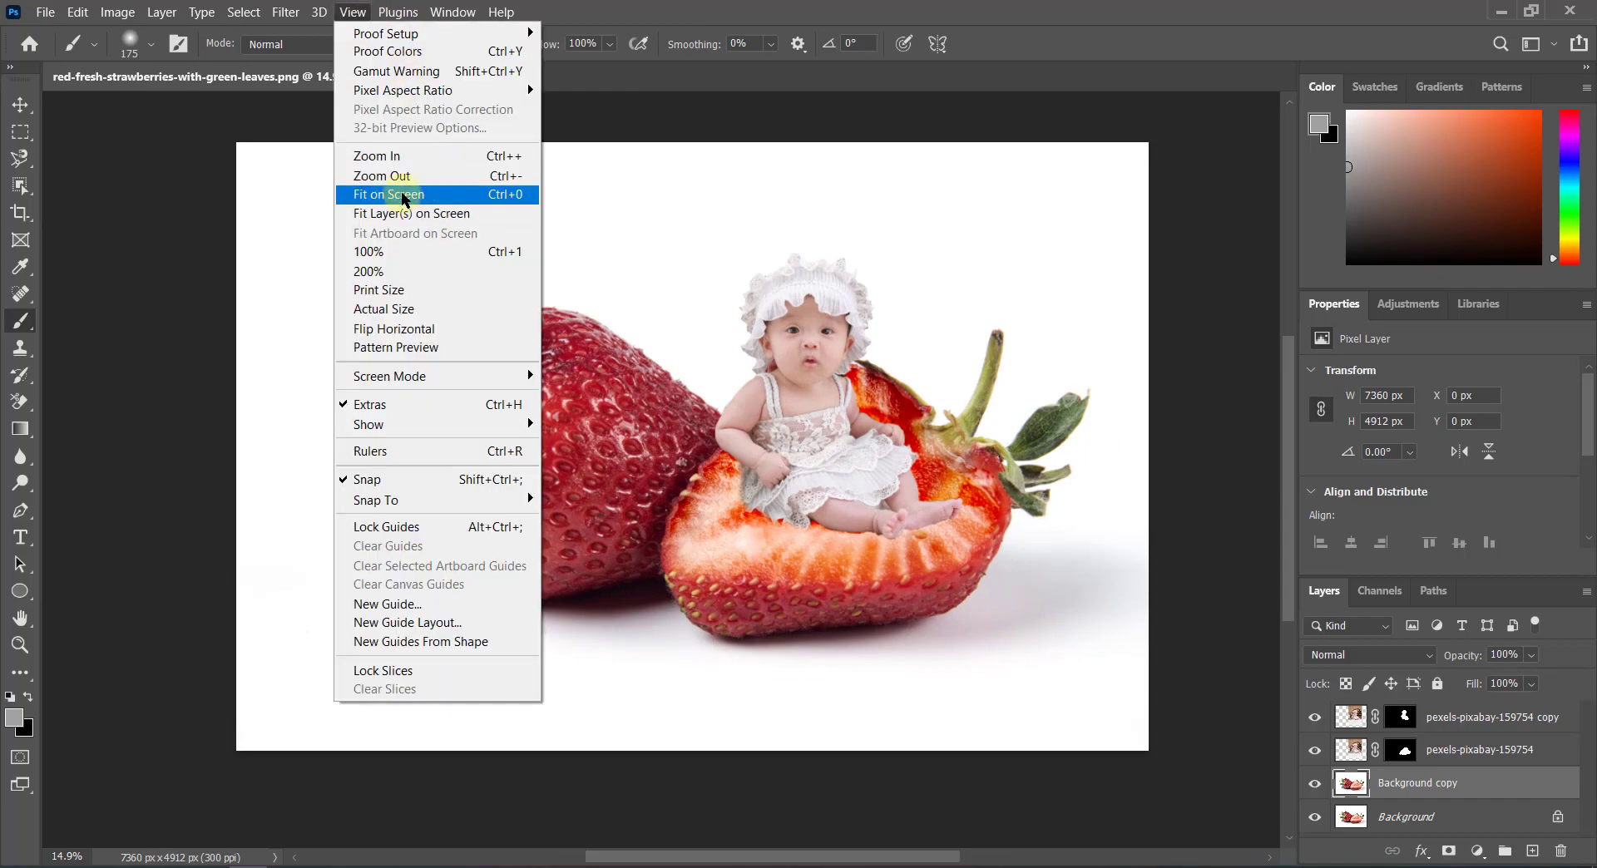
pyautogui.click(408, 196)
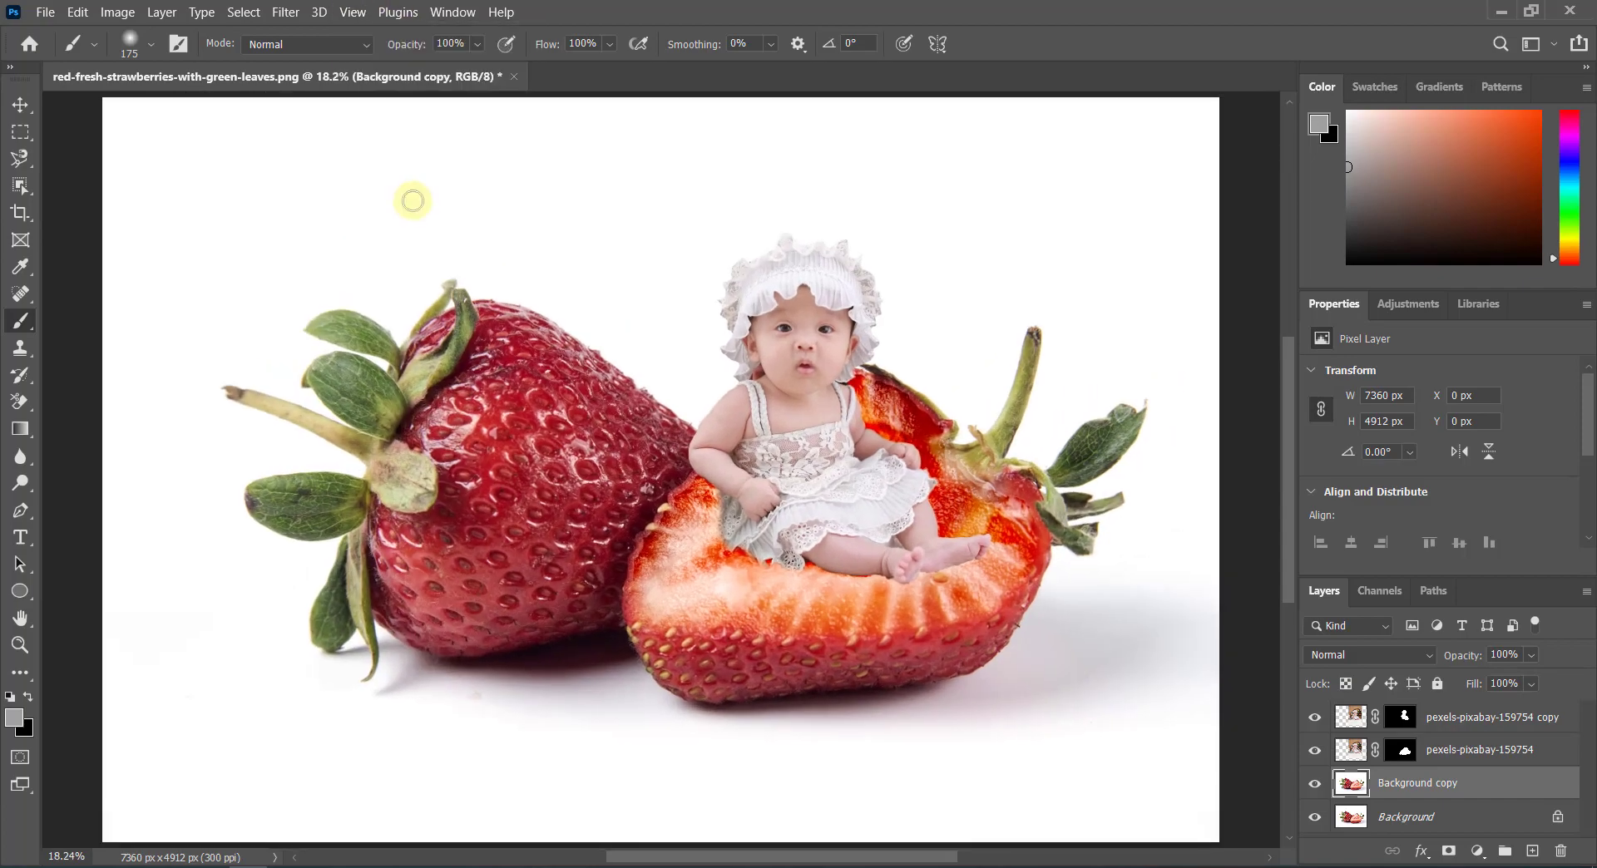